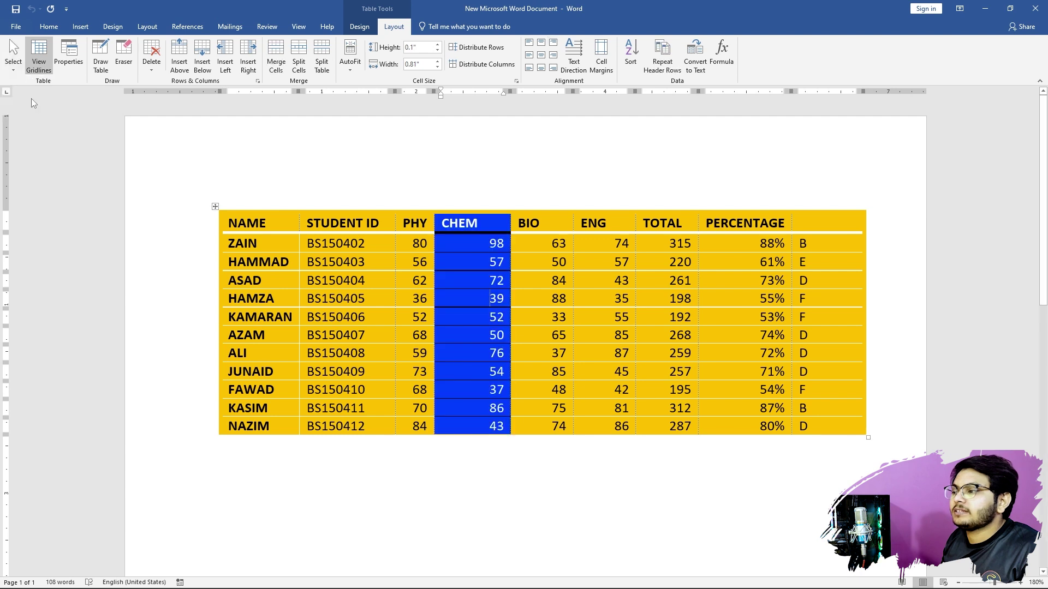
Step: Use the table's Select command to select the seventh student's row, followed by the entire table
left_click(676, 300)
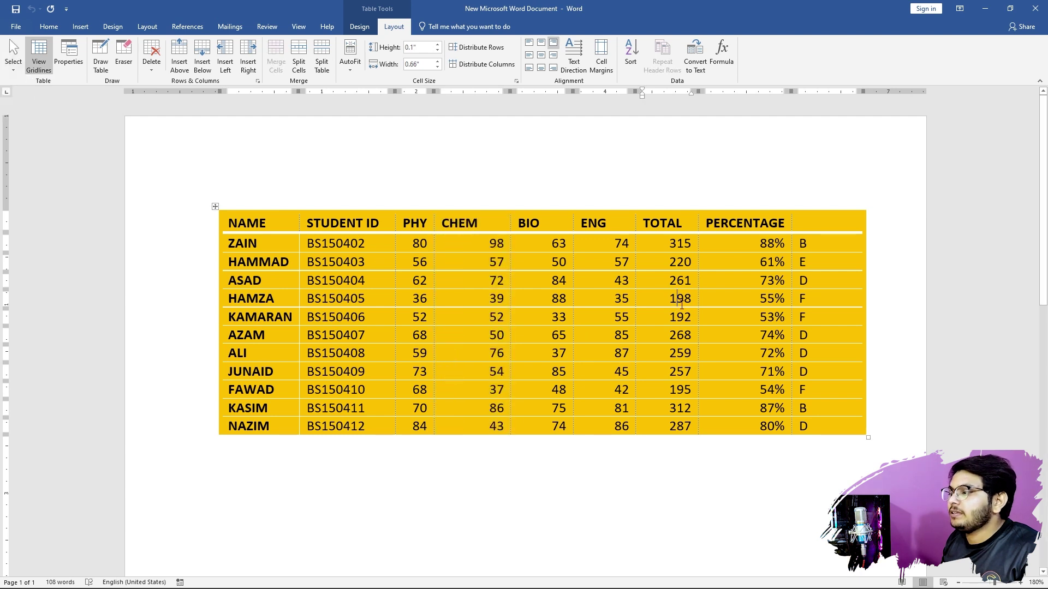
left_click(455, 358)
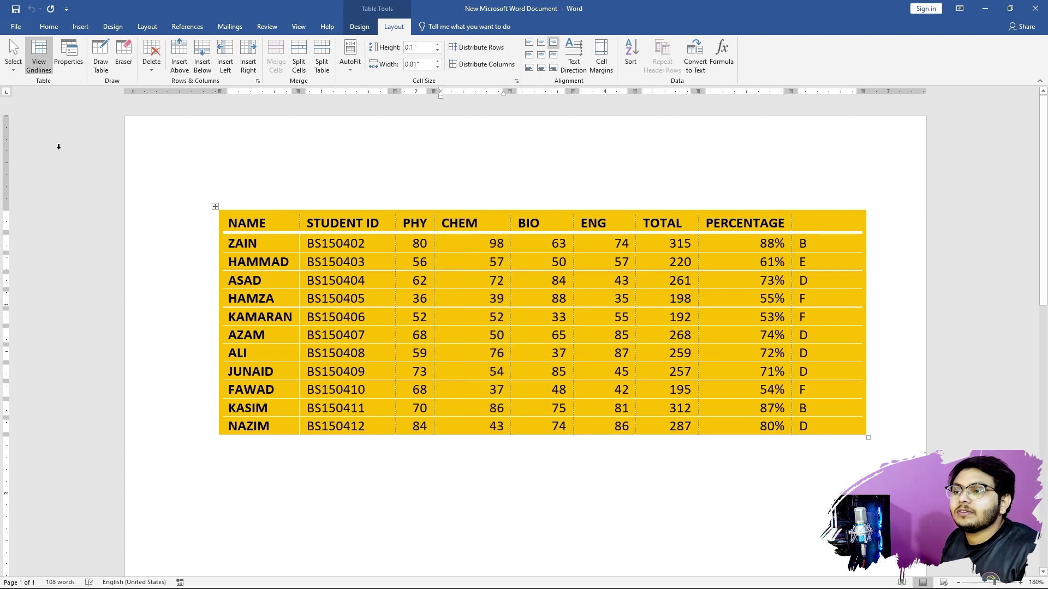
left_click(13, 60)
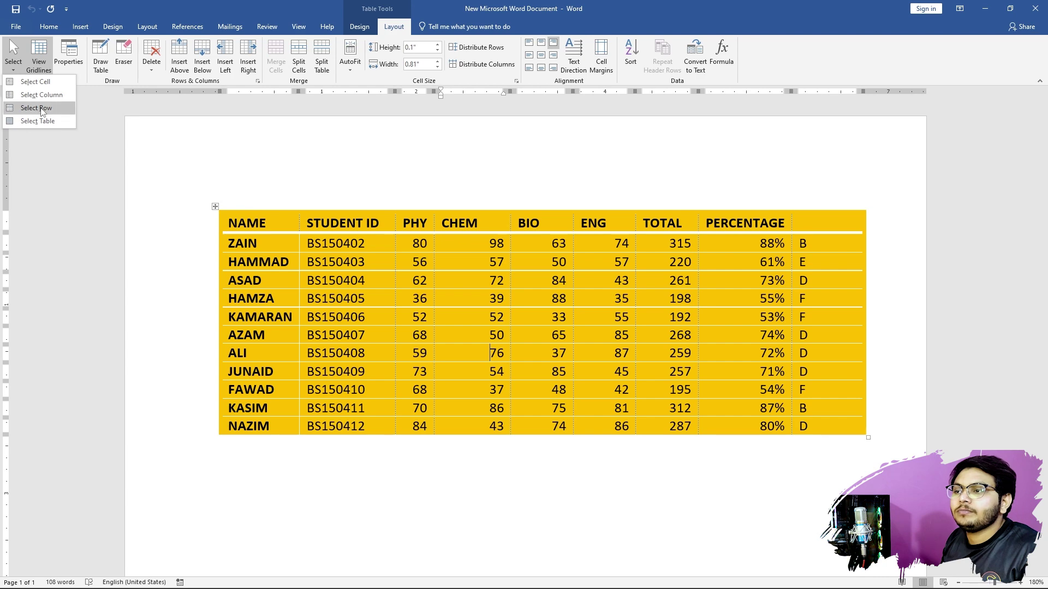
left_click(36, 109)
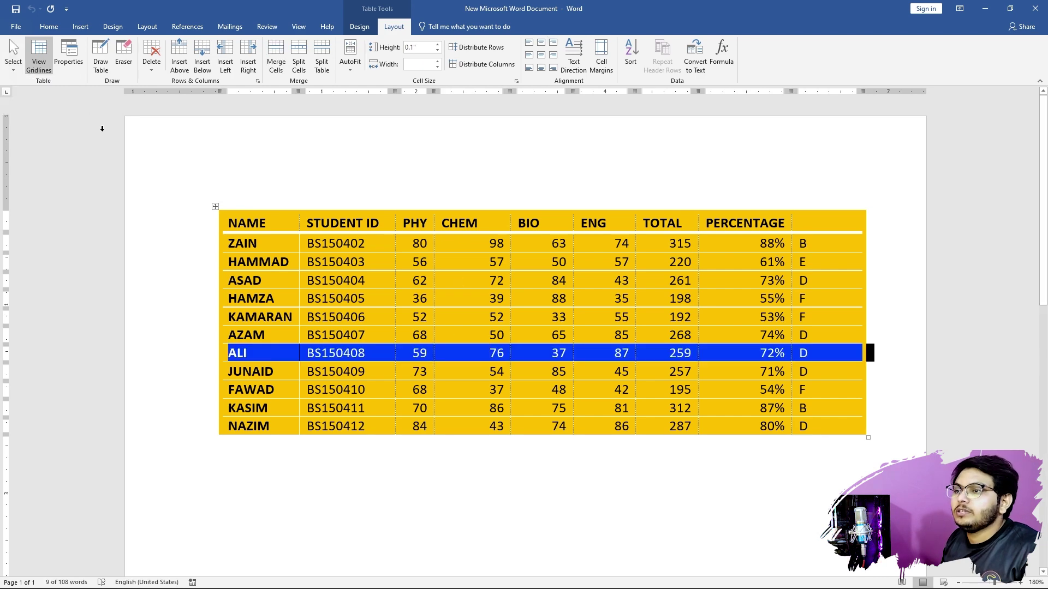
left_click(14, 61)
left_click(33, 121)
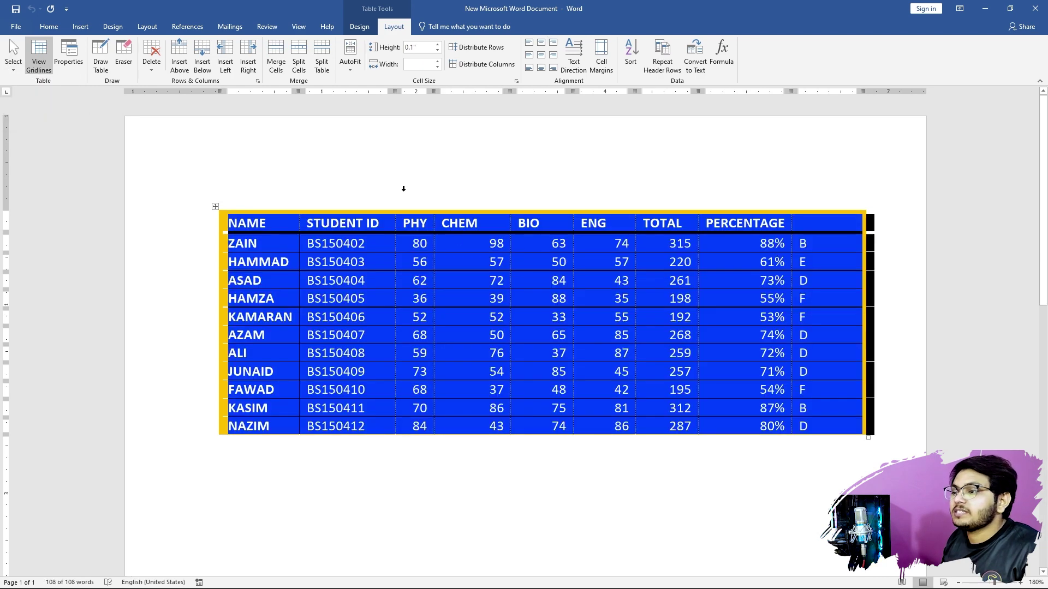
Step: Select the first student's row, the STUDENT ID column and the whole table directly from their edges, and clear the selection
left_click(452, 266)
left_click(216, 244)
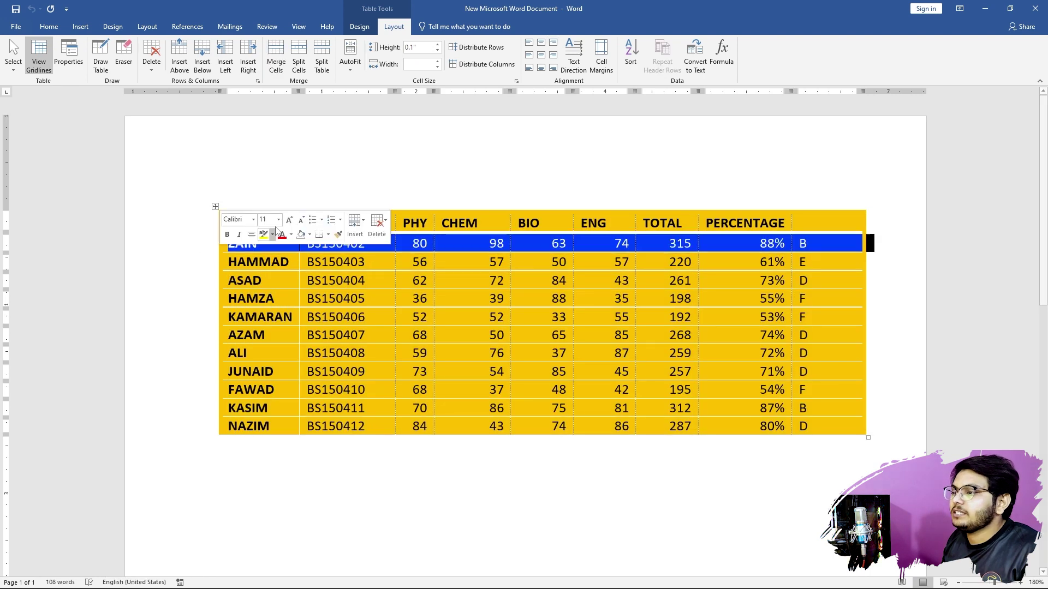
left_click(365, 208)
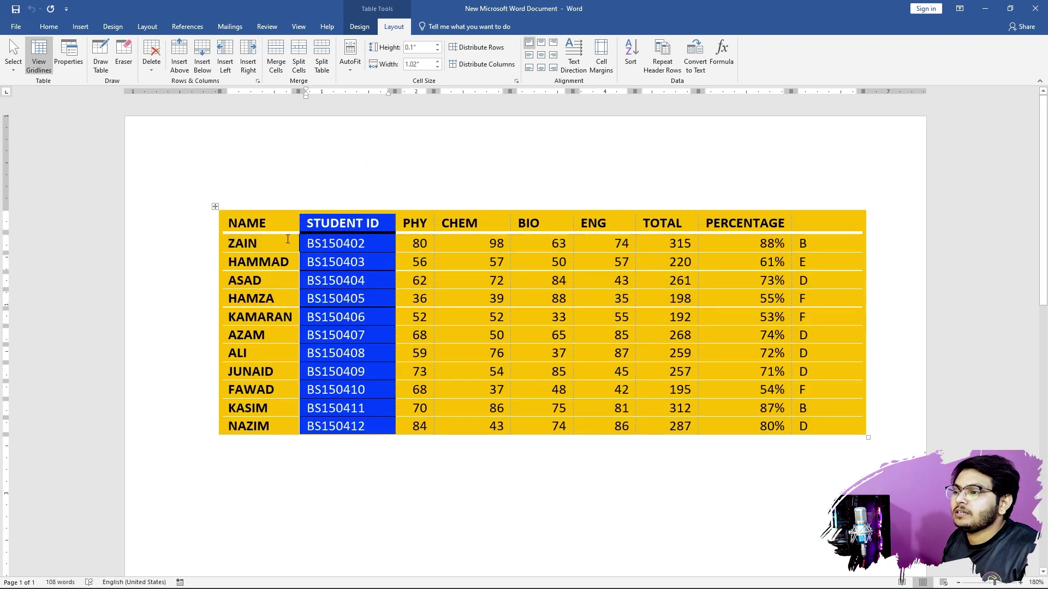
left_click(215, 206)
left_click(535, 301)
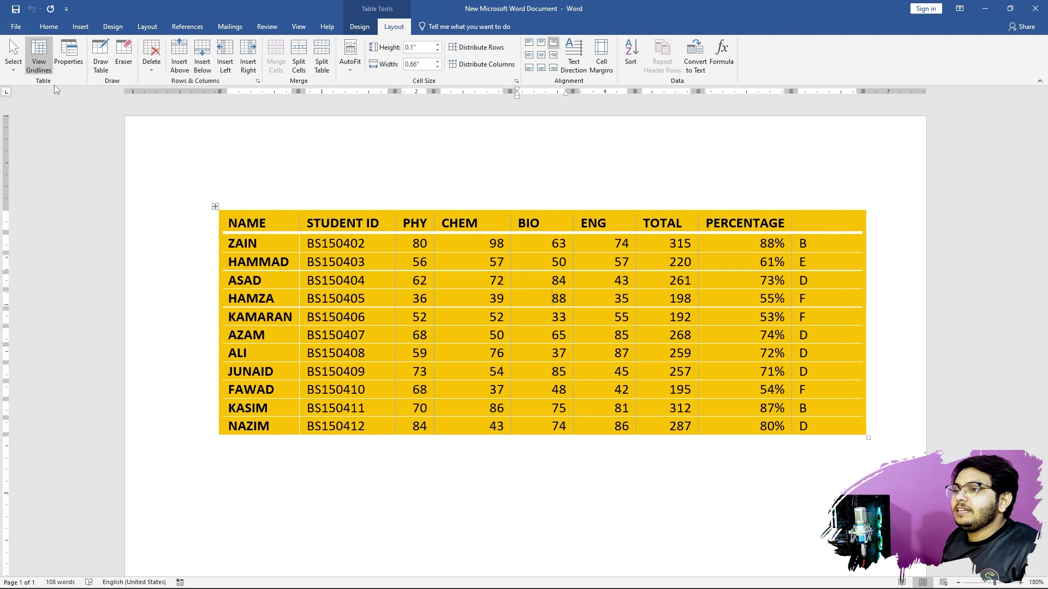
Step: Toggle the table's gridlines off, on and off again, leaving them hidden, and place the cursor in a CHEM cell
left_click(39, 60)
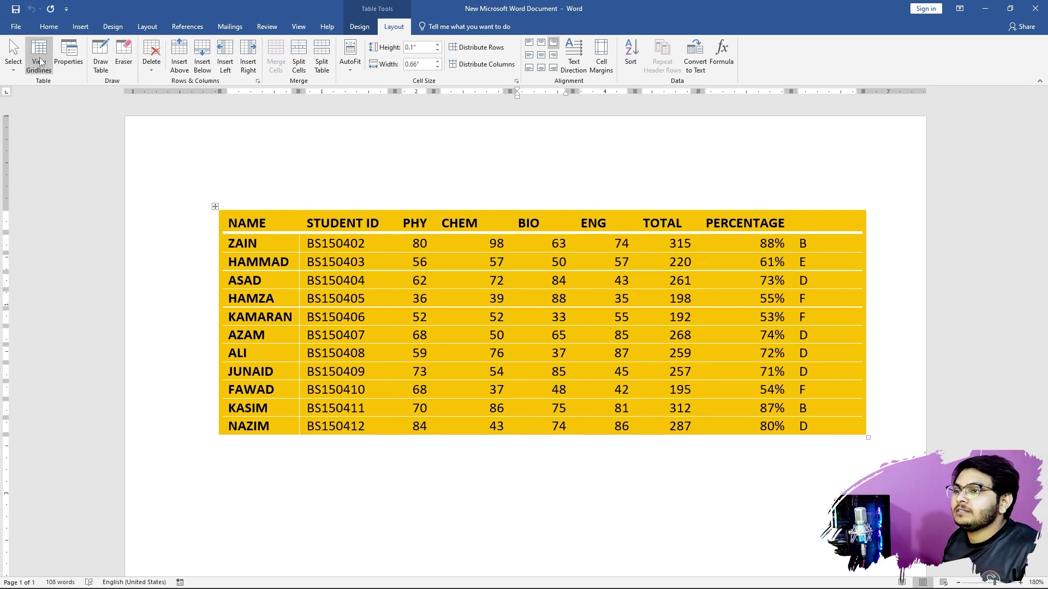
left_click(40, 60)
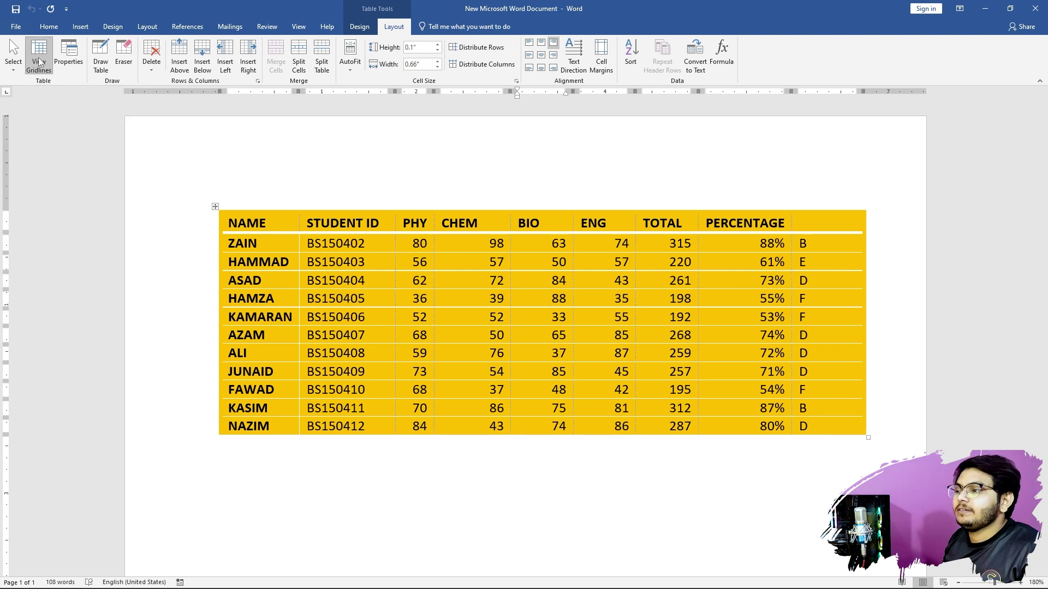
left_click(40, 60)
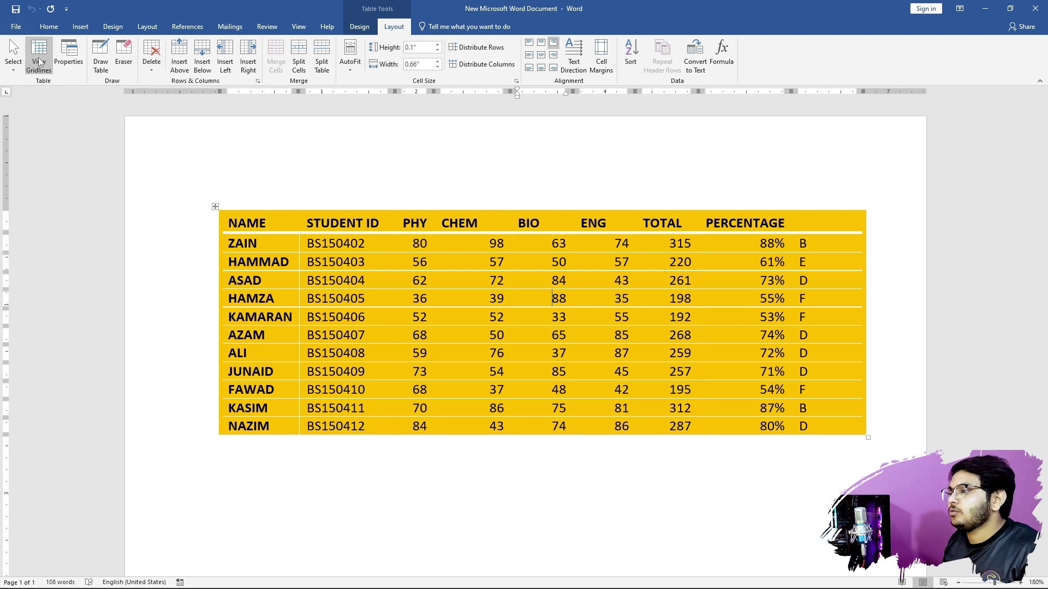
left_click(476, 318)
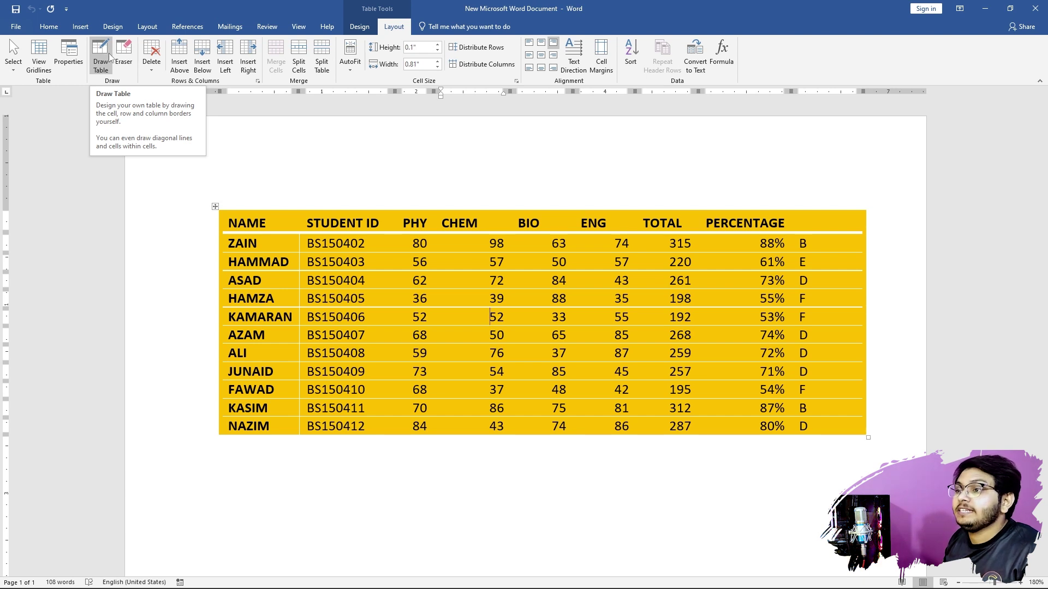
Step: Try the Eraser on the unlabelled grade column and the PERCENTAGE column, and undo the erasing
left_click(124, 55)
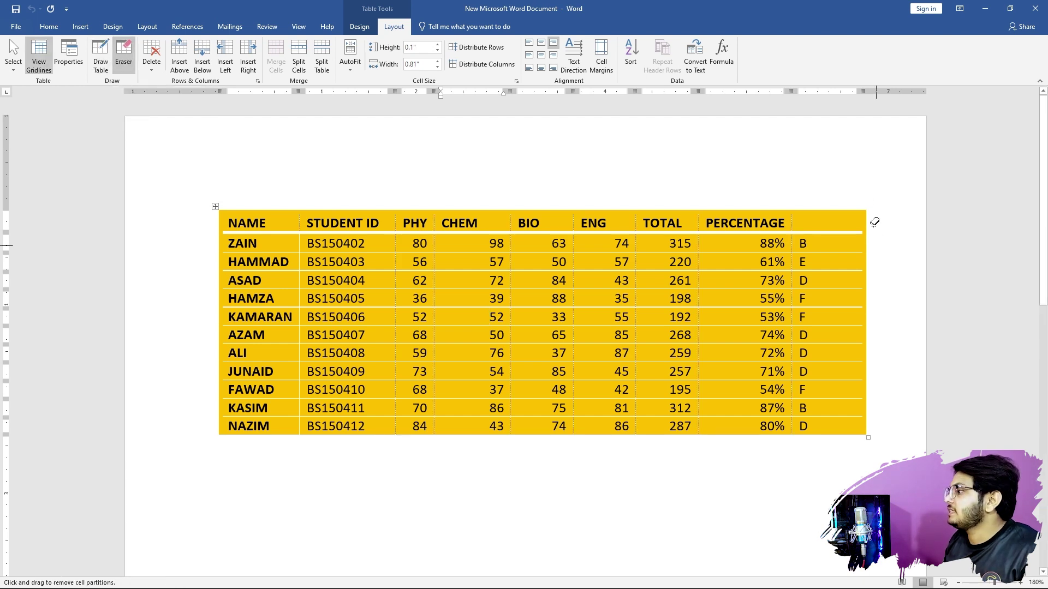
left_click_drag(860, 186, 852, 480)
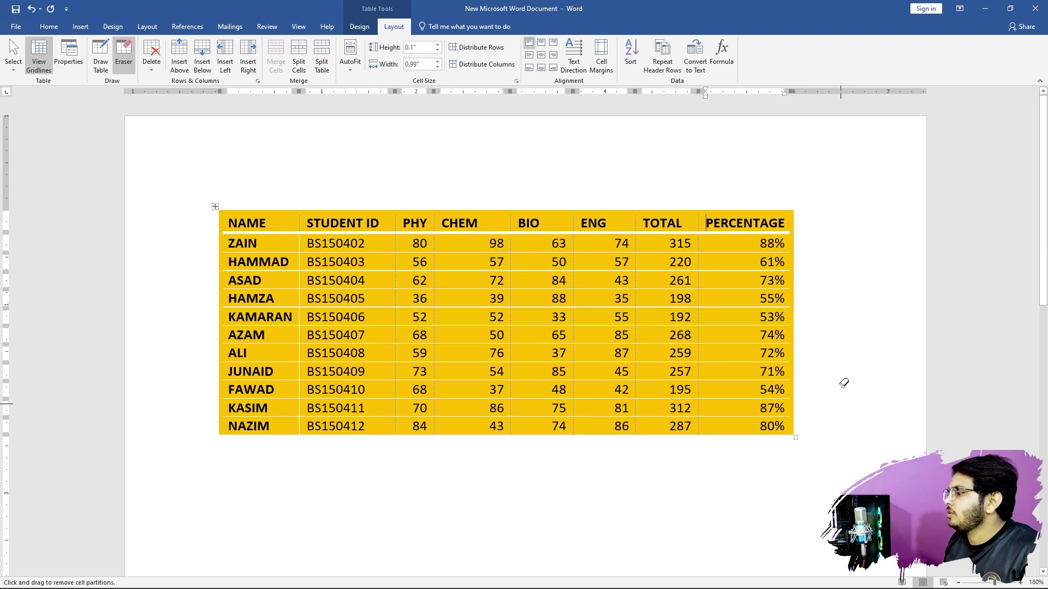
mouse_move(856, 326)
left_mouse_down()
mouse_move(789, 362)
mouse_move(747, 454)
left_mouse_up()
key("ctrl+z")
key("ctrl+z")
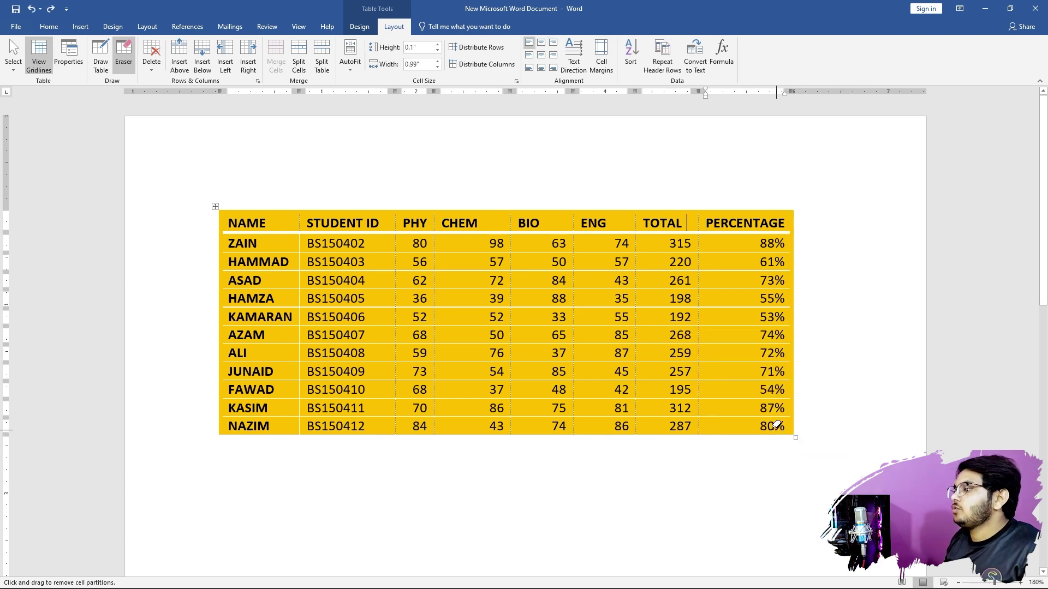
Step: Try erasing a block of mark cells and the grade column again, undo both, and leave the Eraser
mouse_move(406, 266)
left_mouse_down()
mouse_move(507, 339)
mouse_move(570, 341)
left_mouse_up()
key("ctrl+z")
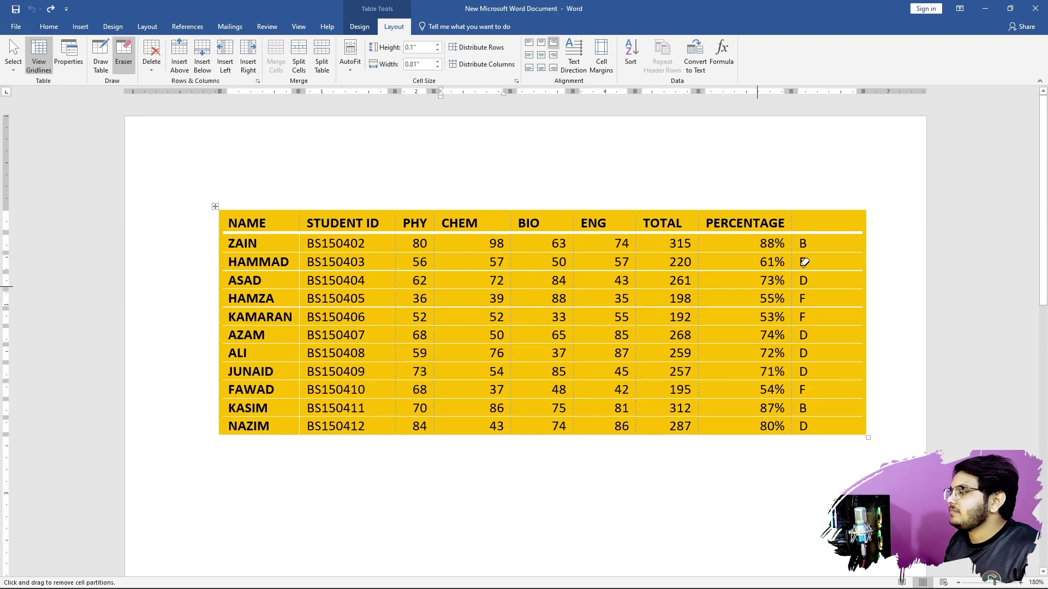
left_click_drag(863, 218, 827, 451)
key("ctrl+z")
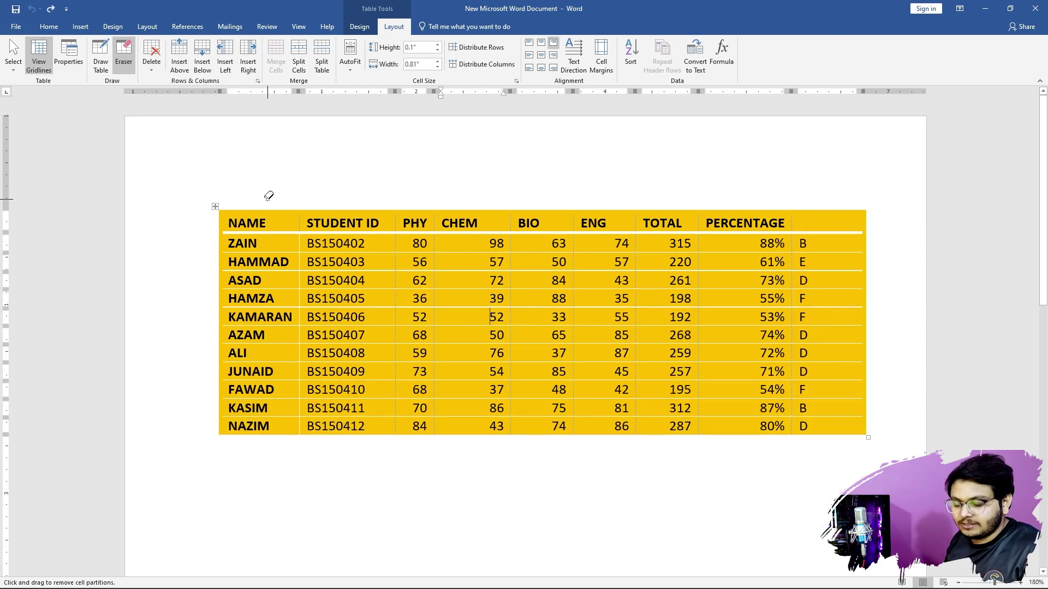
key("Escape")
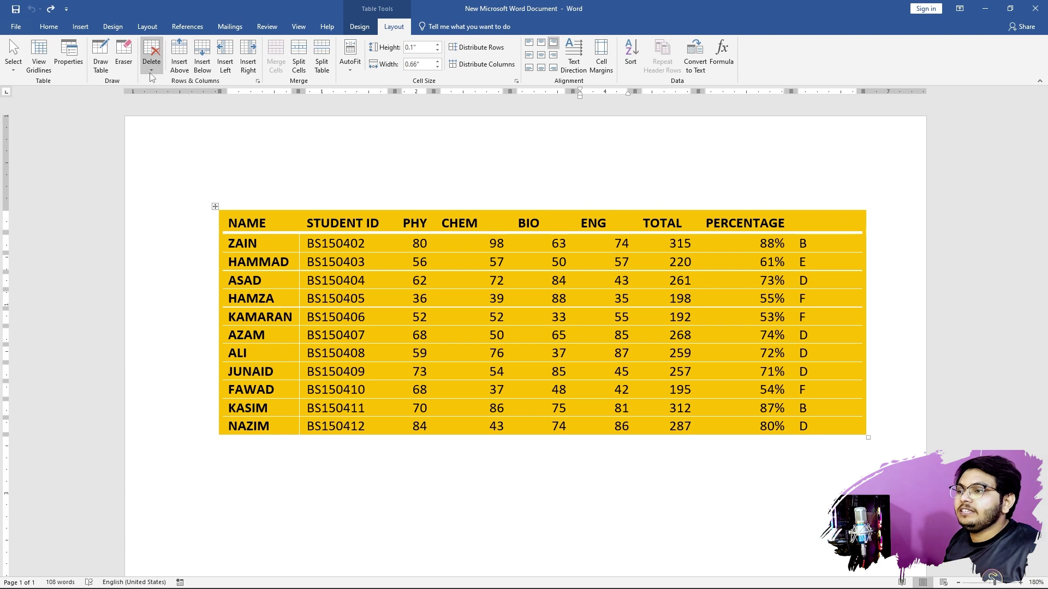
Step: Delete the second student's ENG cell with Shift cells left, and undo the deletion
left_click(152, 57)
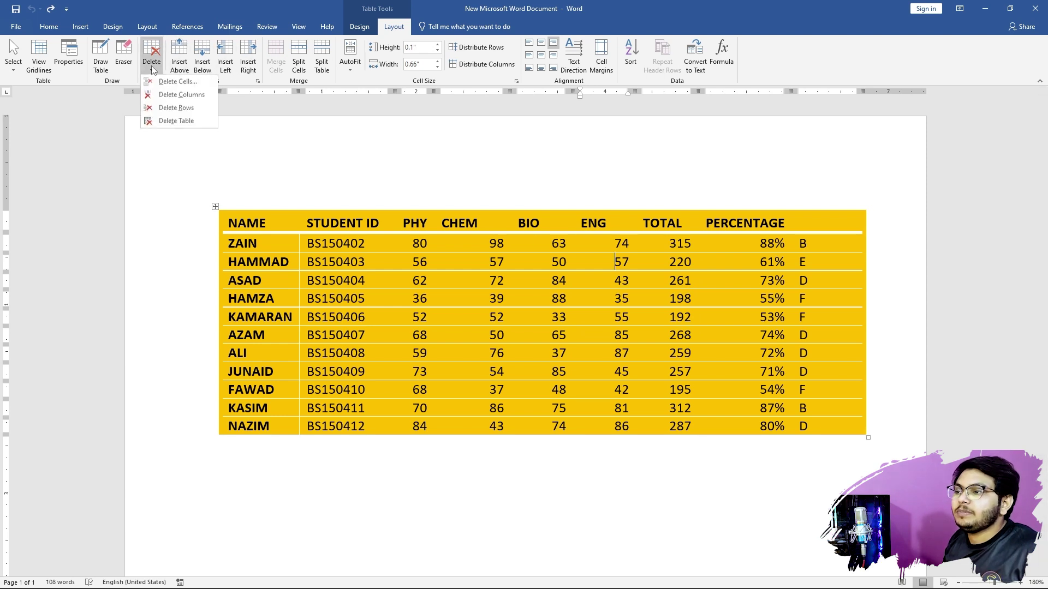
left_click(156, 81)
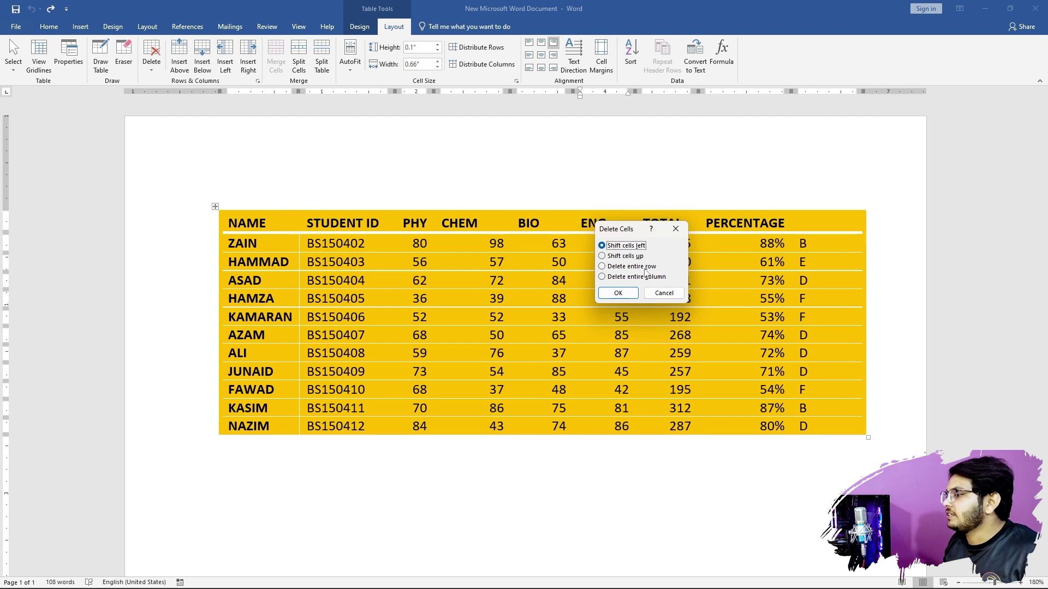
left_click(618, 293)
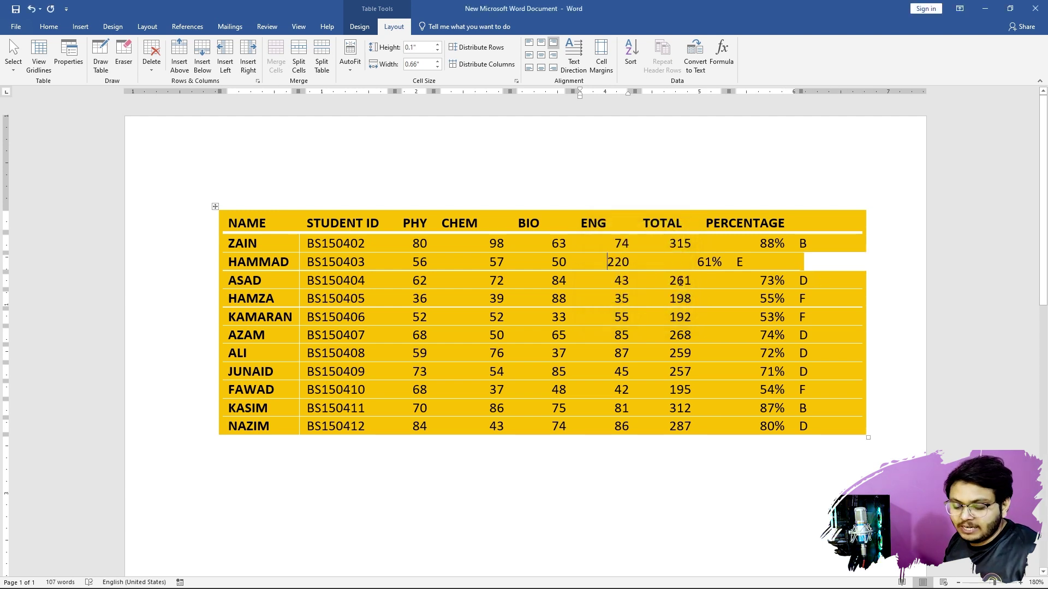
key("ctrl+z")
Step: Delete the second student's ENG cell with Shift cells up, and undo the deletion
left_click(151, 54)
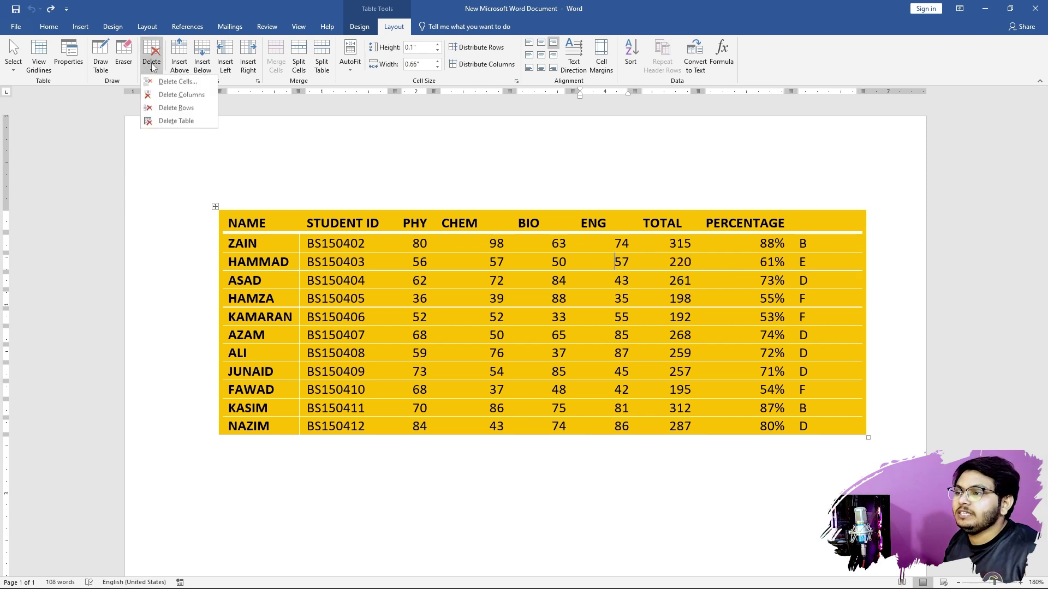
left_click(164, 90)
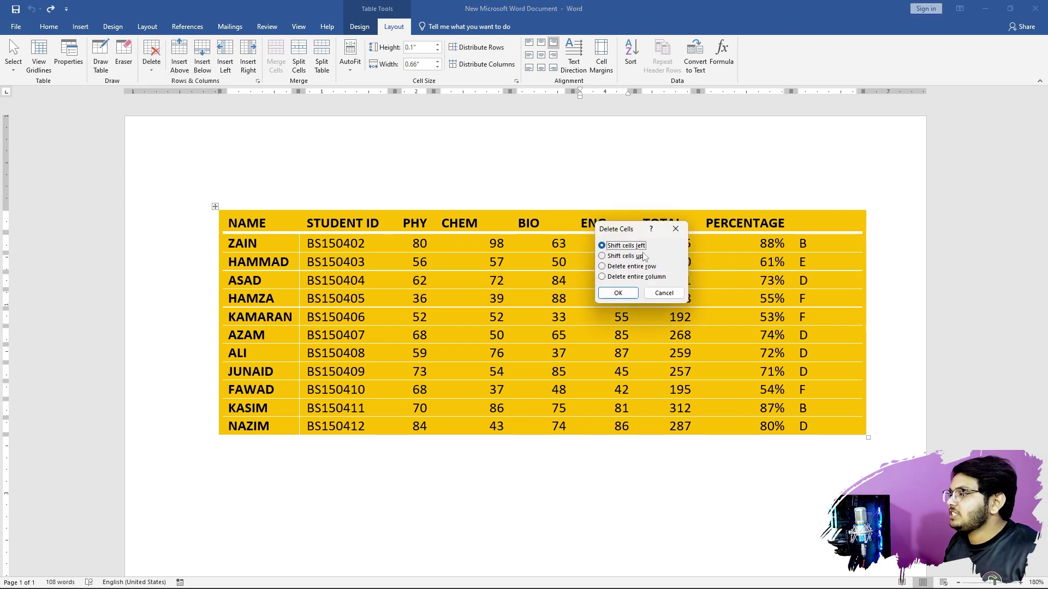
left_click(636, 256)
left_click(618, 293)
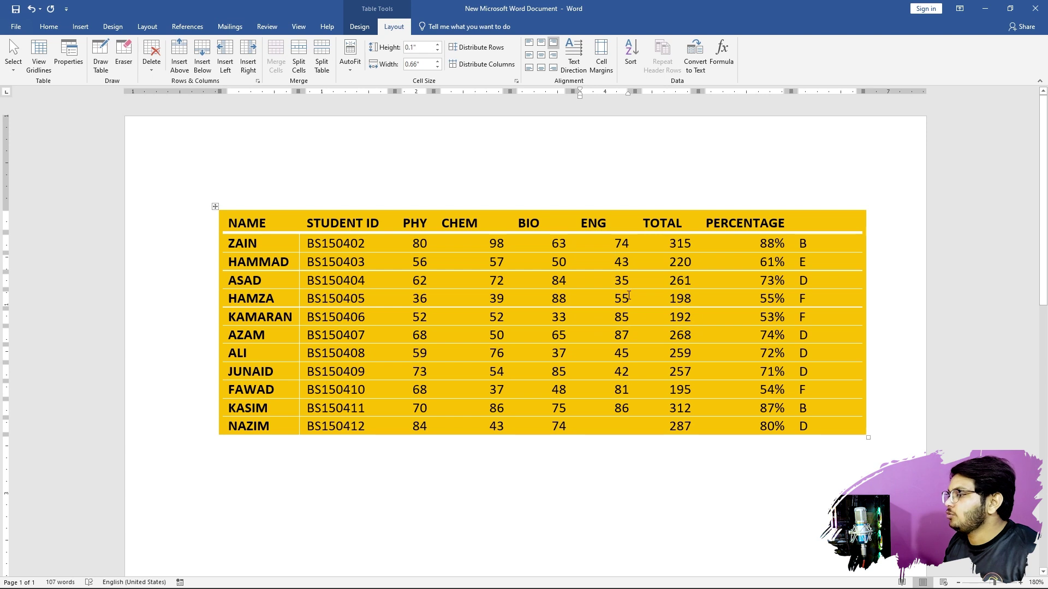
key("ctrl+z")
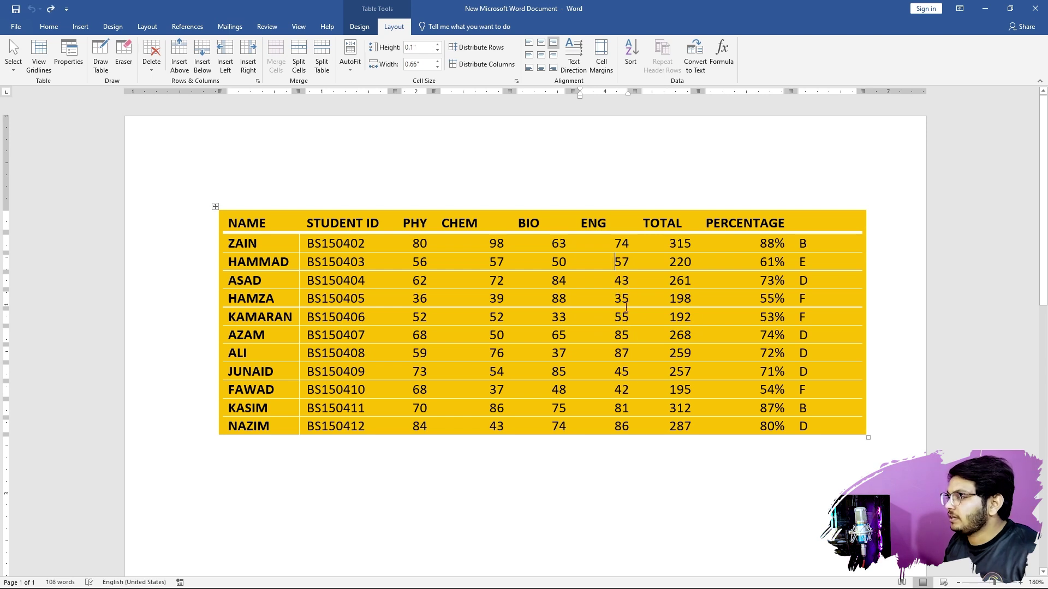
Step: Delete the second student's entire row from the table, and undo the deletion
left_click(151, 58)
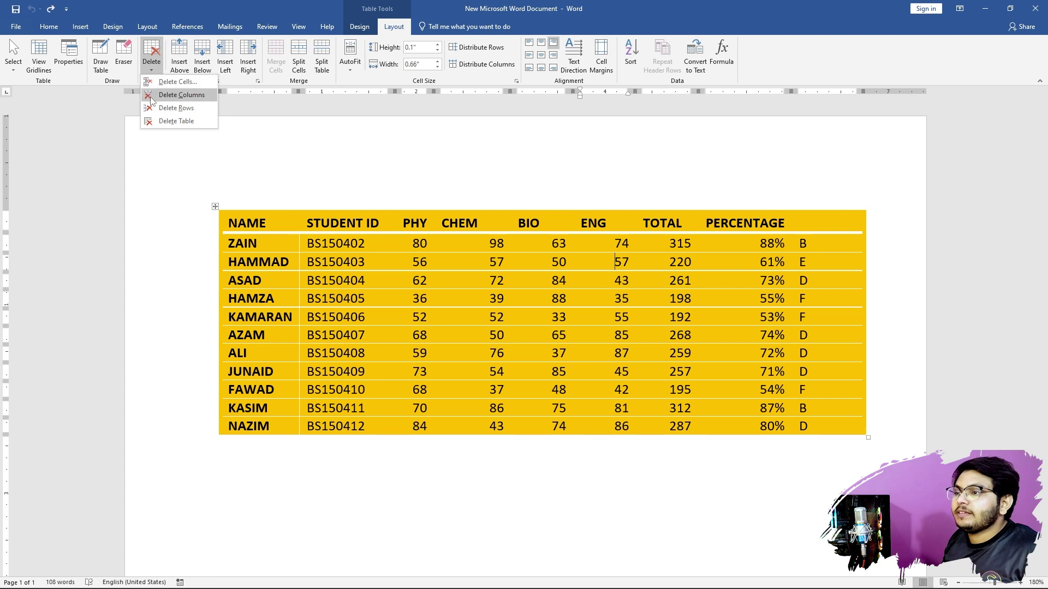
left_click(176, 108)
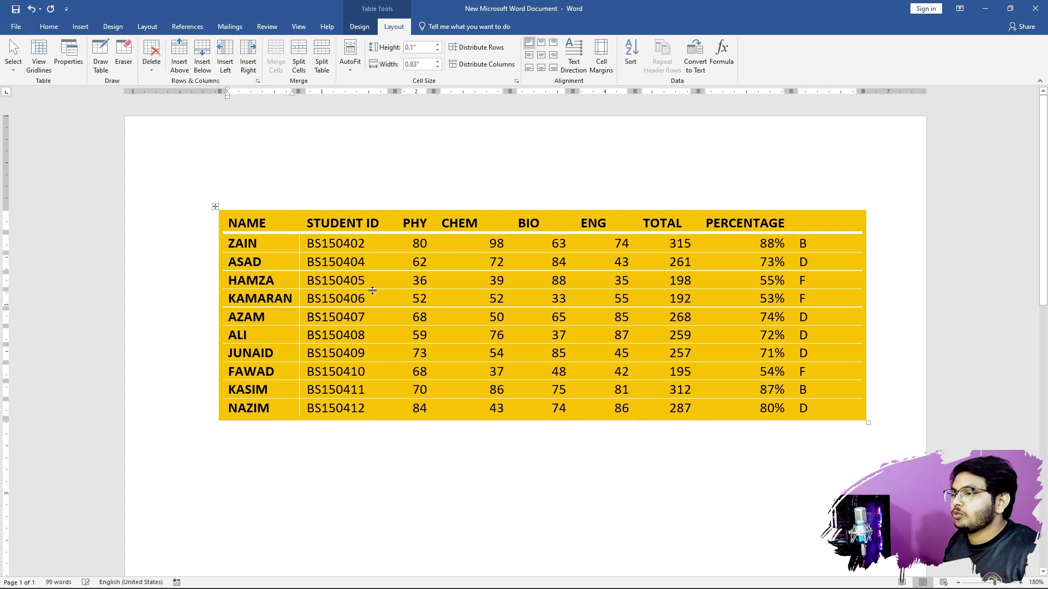
key("ctrl+z")
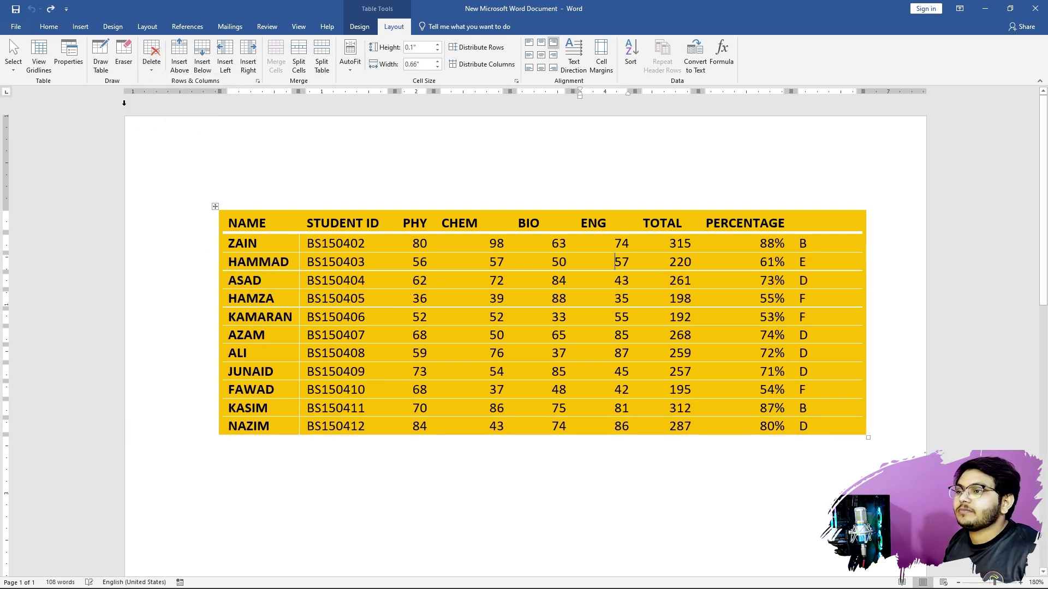
Step: Delete the ENG column with the Delete Columns command, and undo the deletion
left_click(151, 57)
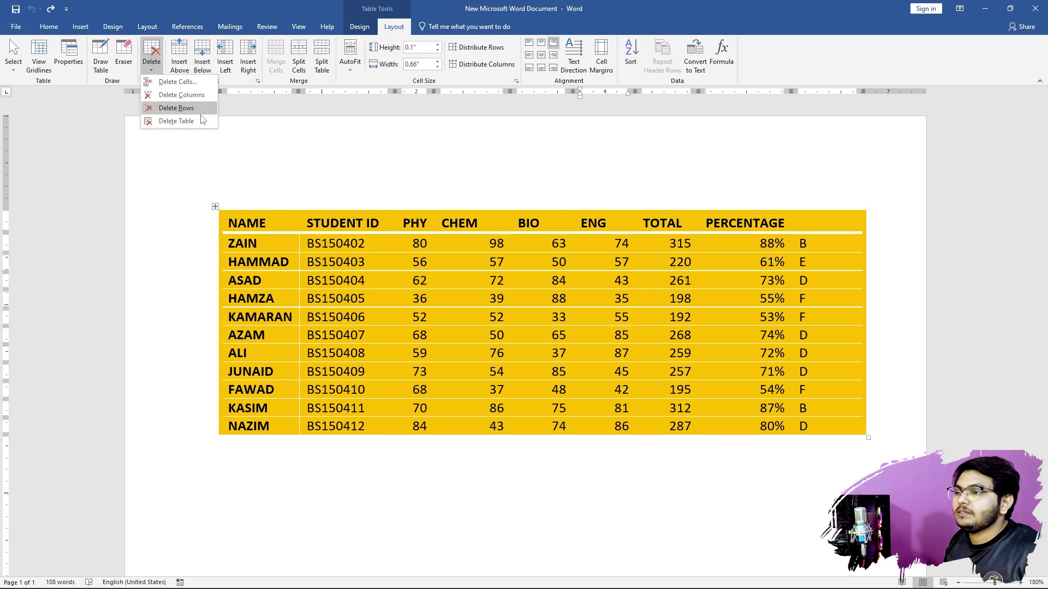
left_click(182, 95)
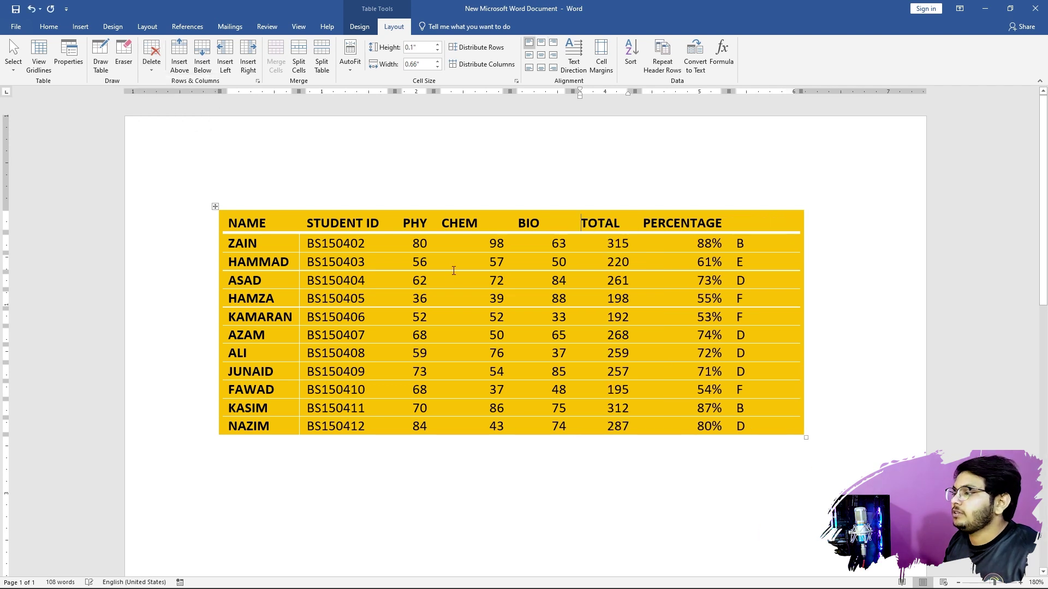
key("ctrl+z")
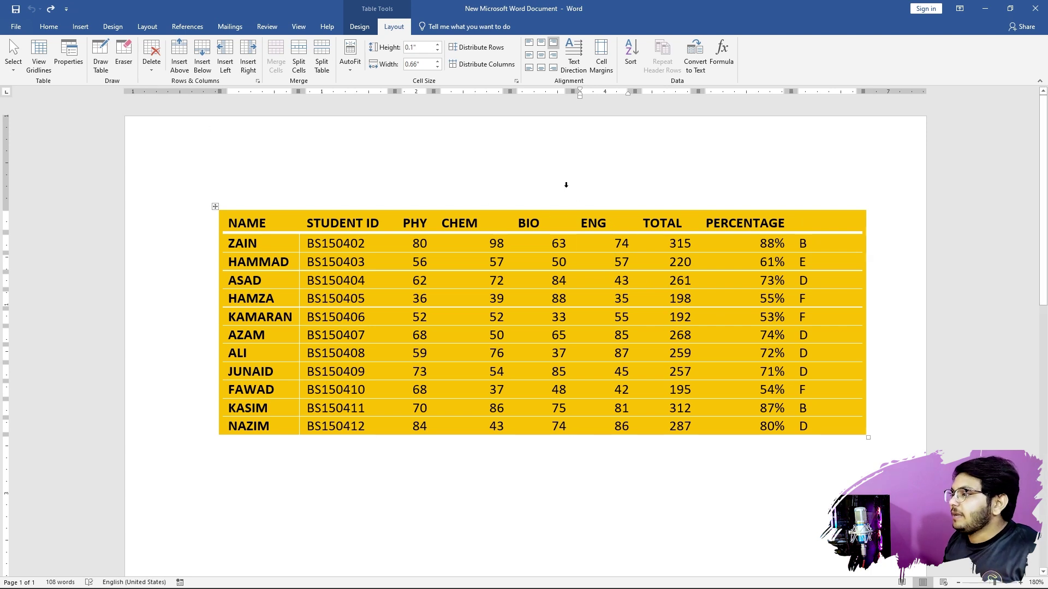
Step: Select and remove the whole ENG column, and do the same with the first student's row
left_click(602, 195)
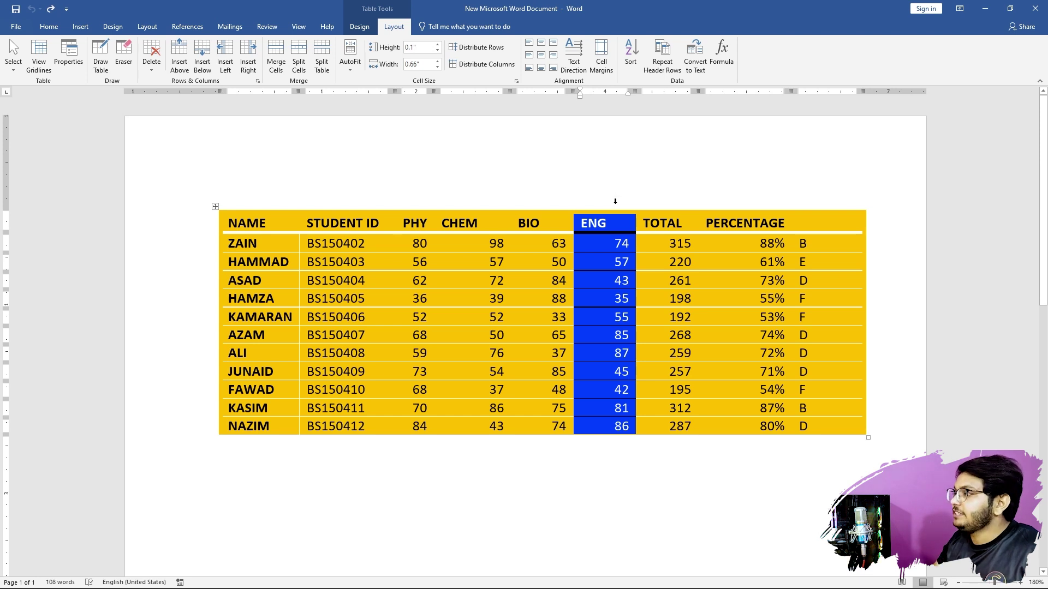
key("BackSpace")
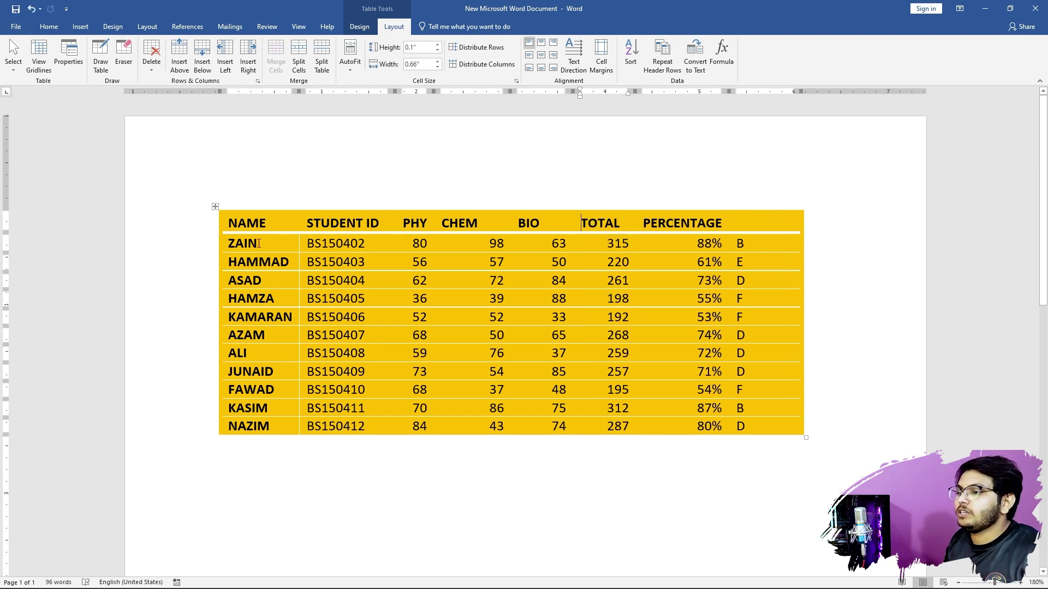
left_click(216, 243)
key("BackSpace")
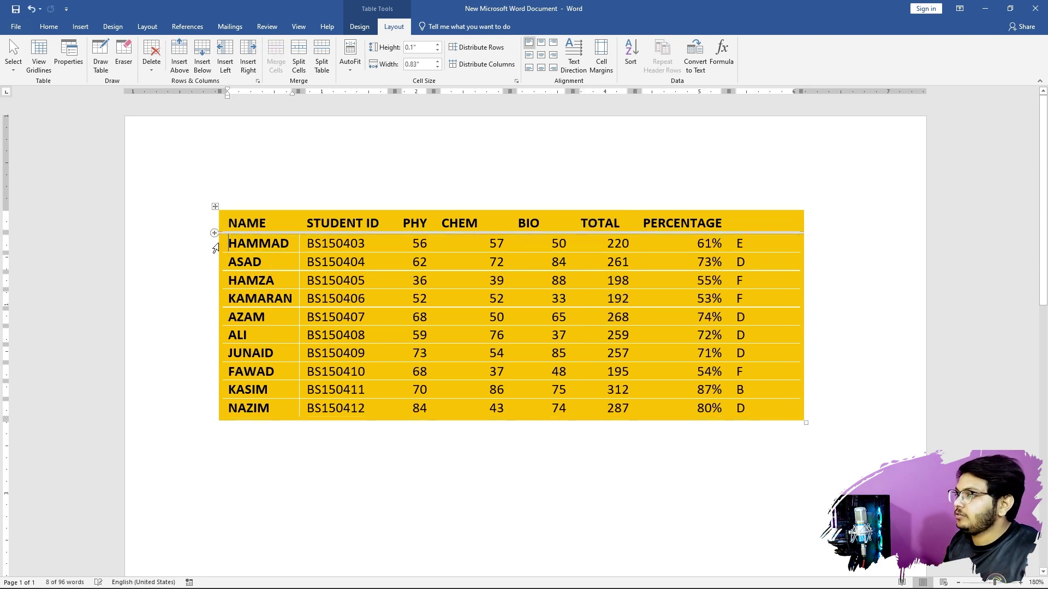
Step: Delete the entire marks table with the Delete Table command, and undo the deletion
left_click(151, 55)
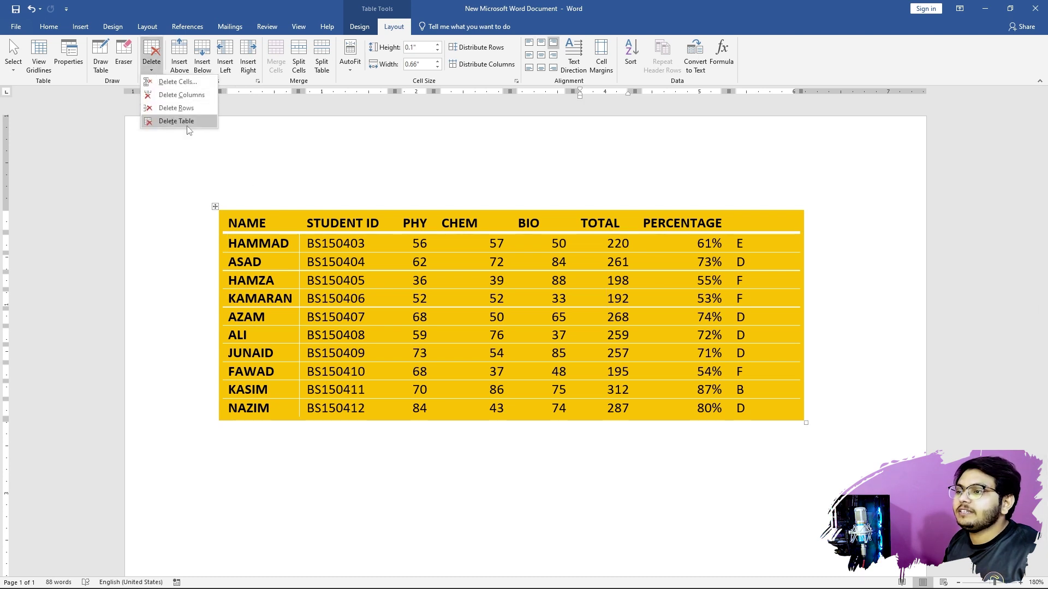
left_click(176, 121)
key("ctrl+z")
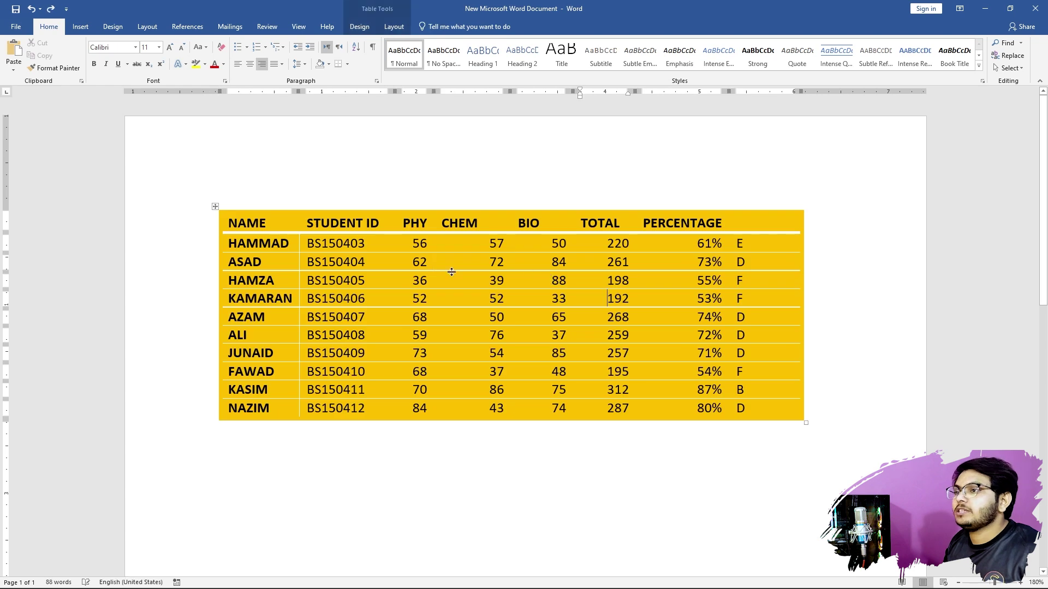
Step: Insert an empty row above and another below the second student's row, undoing each insertion
left_click(269, 223)
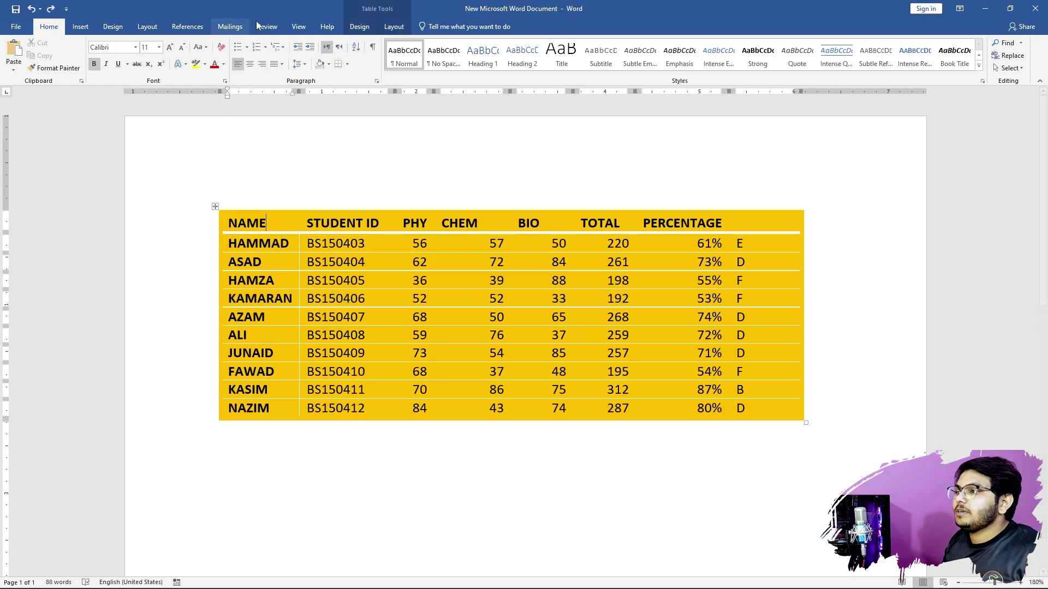
left_click(393, 24)
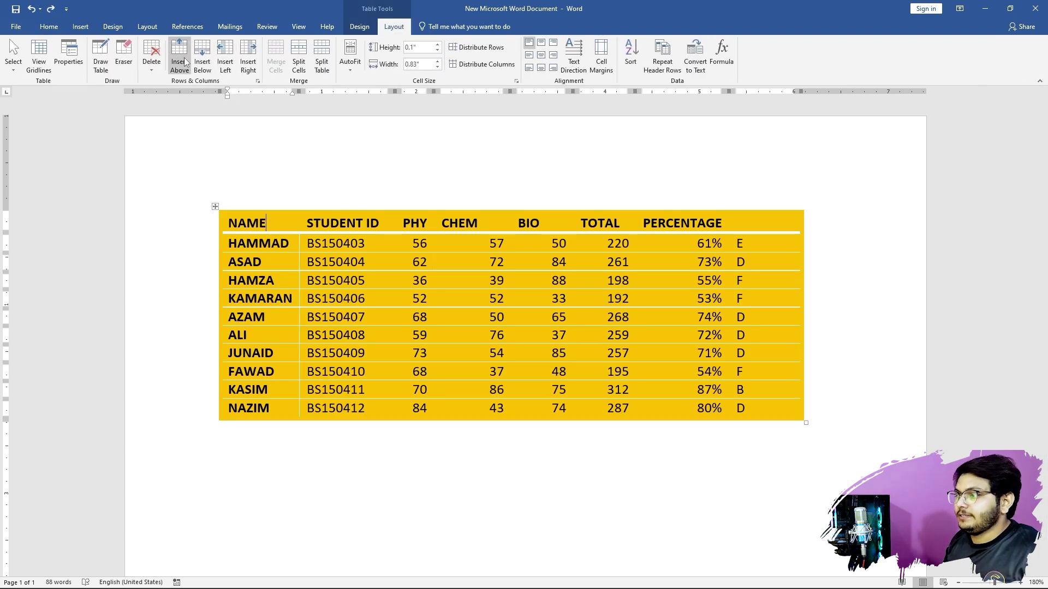
left_click(377, 265)
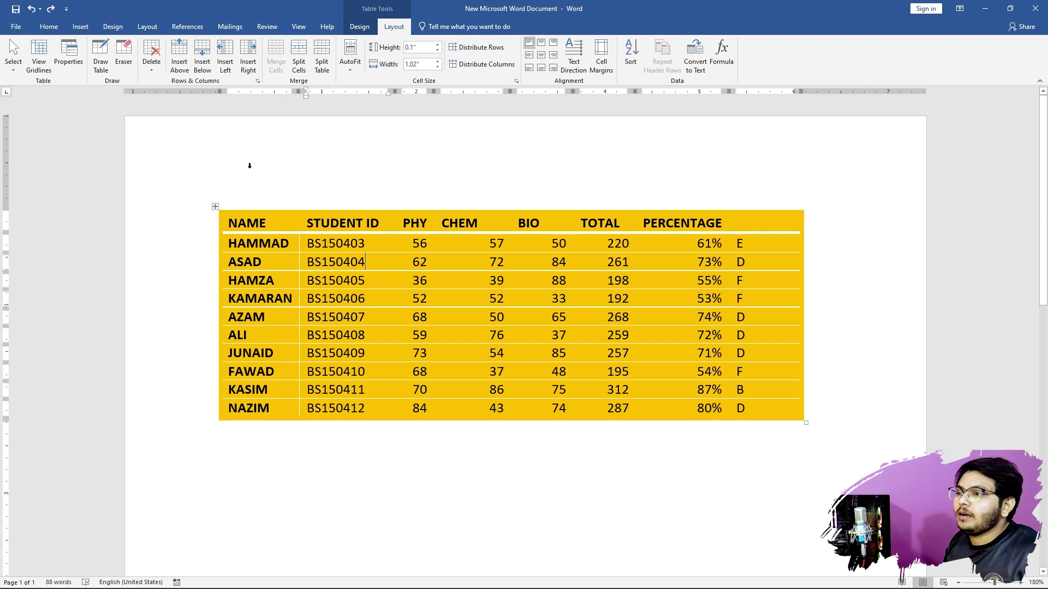
left_click(179, 60)
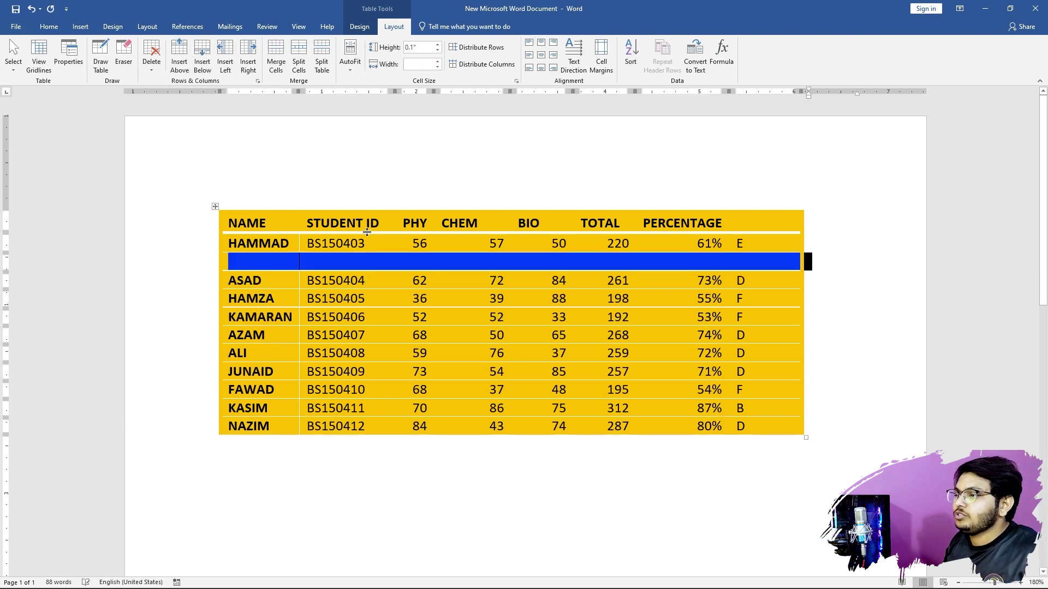
key("ctrl+z")
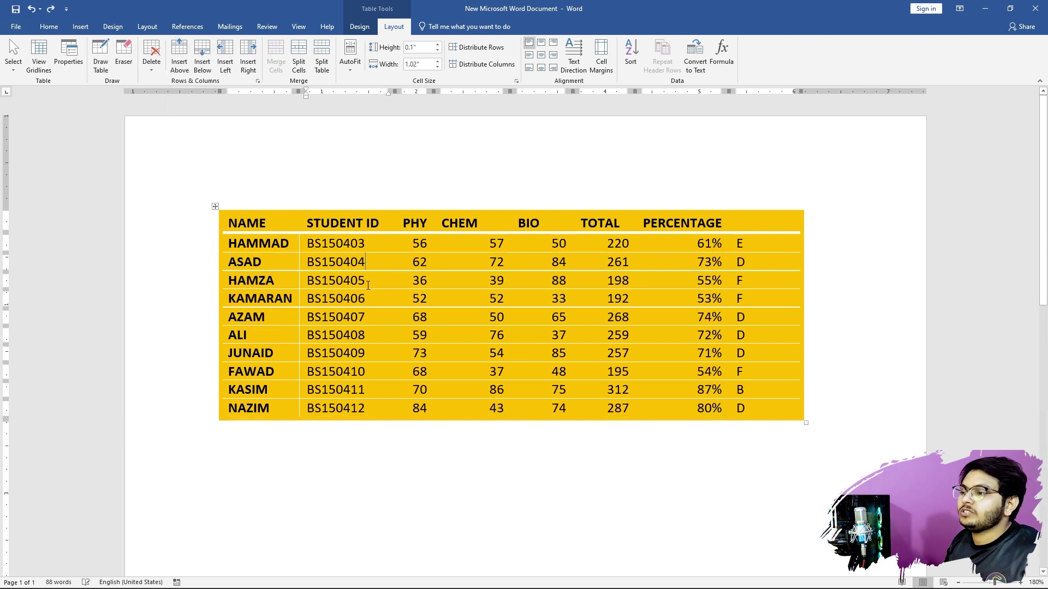
left_click(202, 60)
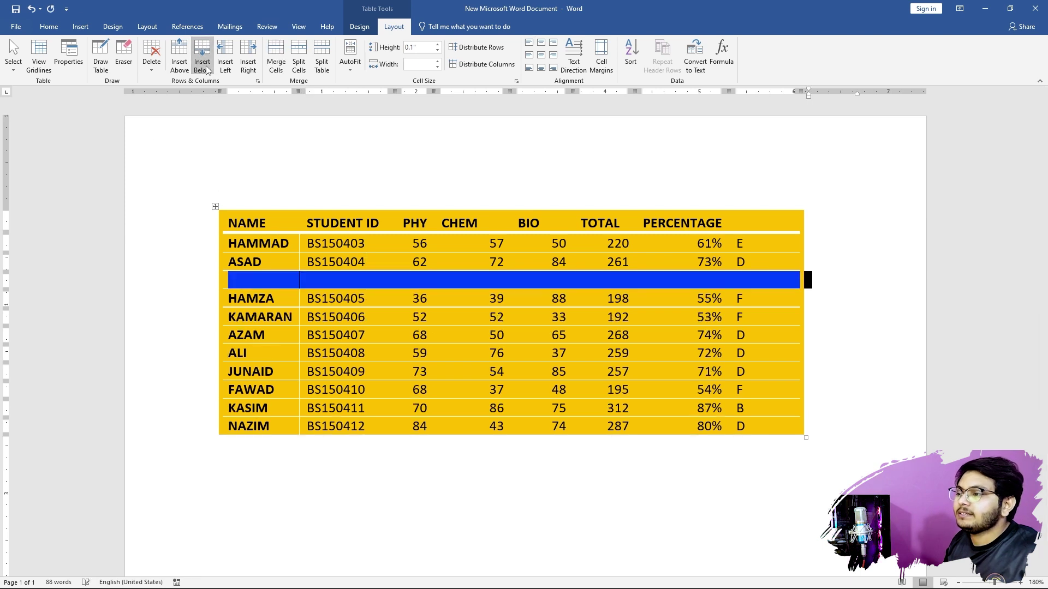
key("ctrl+z")
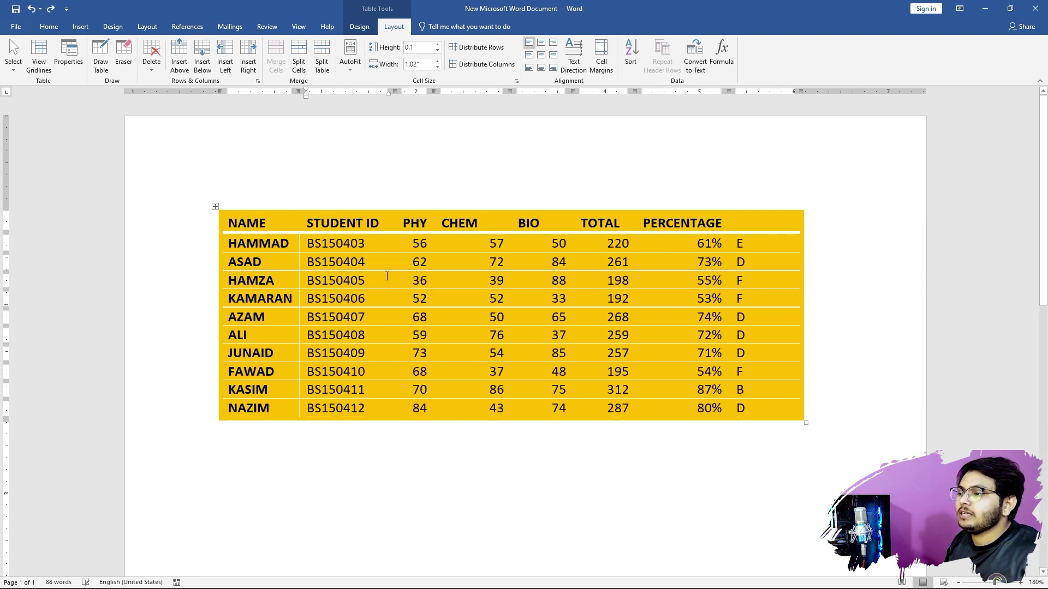
Step: Insert an empty column to the left and another to the right of the STUDENT ID column, undoing each insertion
left_click(234, 60)
left_click(342, 279)
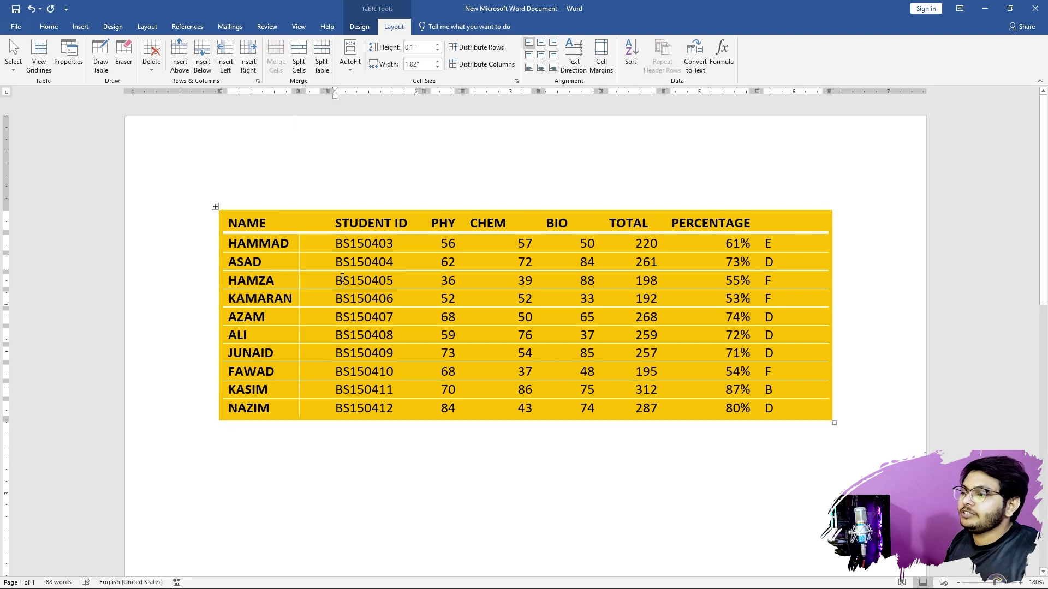
key("ctrl+z")
left_click(370, 257)
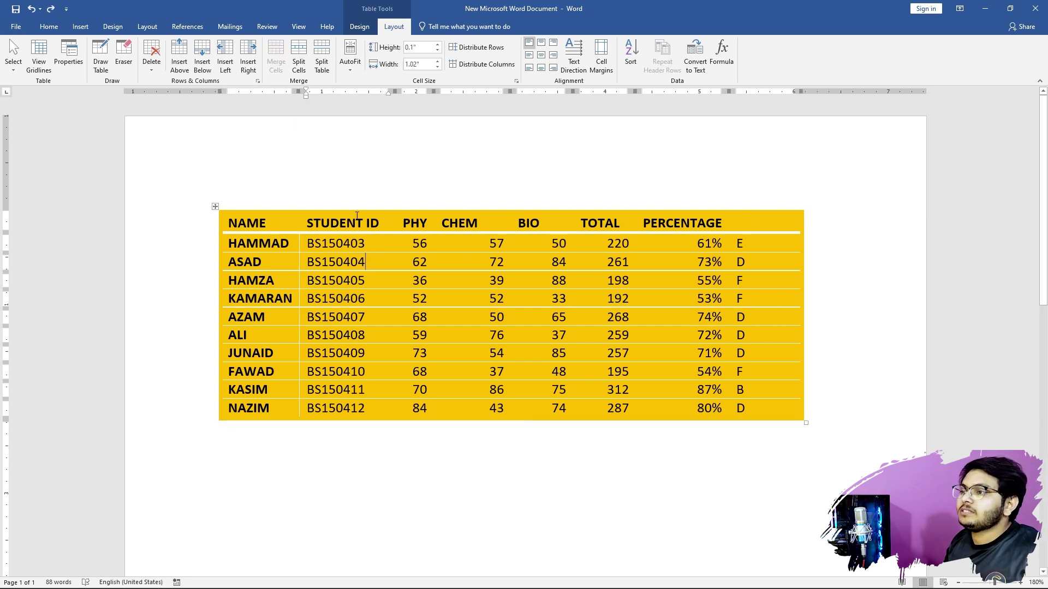
left_click(248, 55)
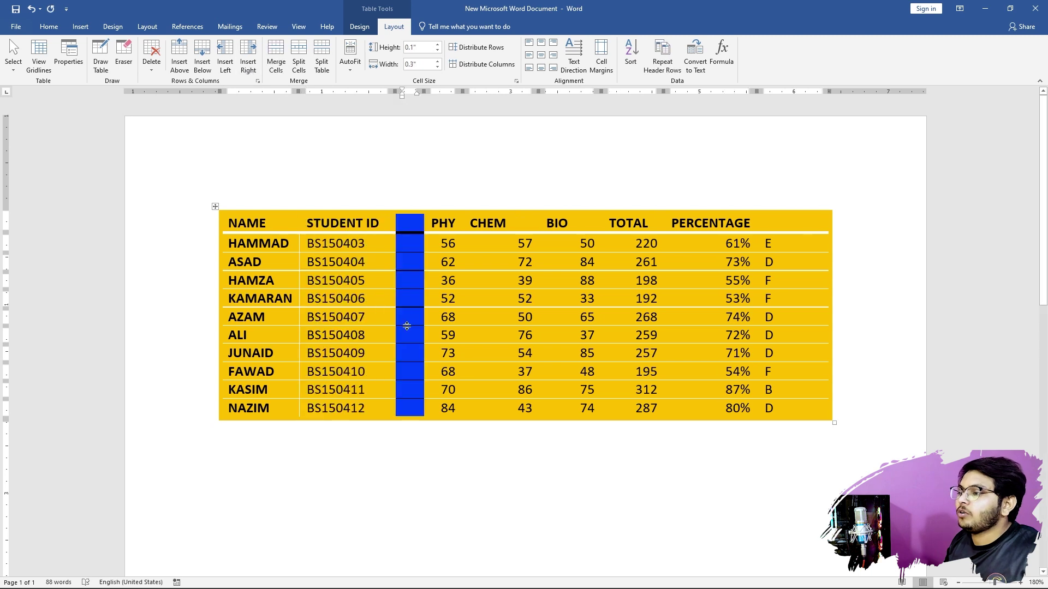
key("ctrl+z")
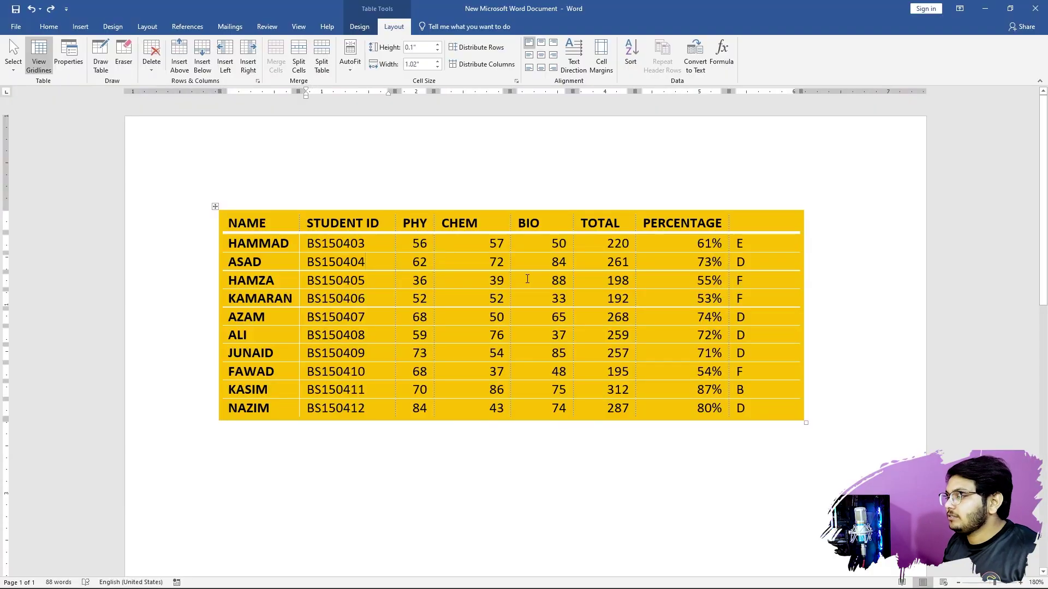
Step: Insert an empty row above the header row of the marks table
scroll(519, 341, "down", 2)
scroll(352, 183, "up", 2)
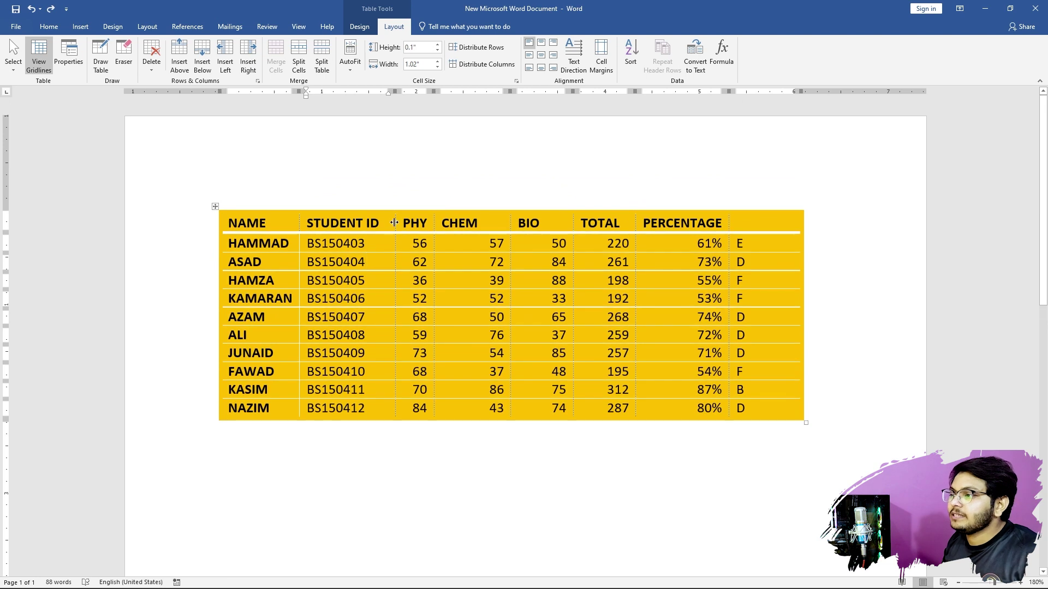
left_click(390, 213)
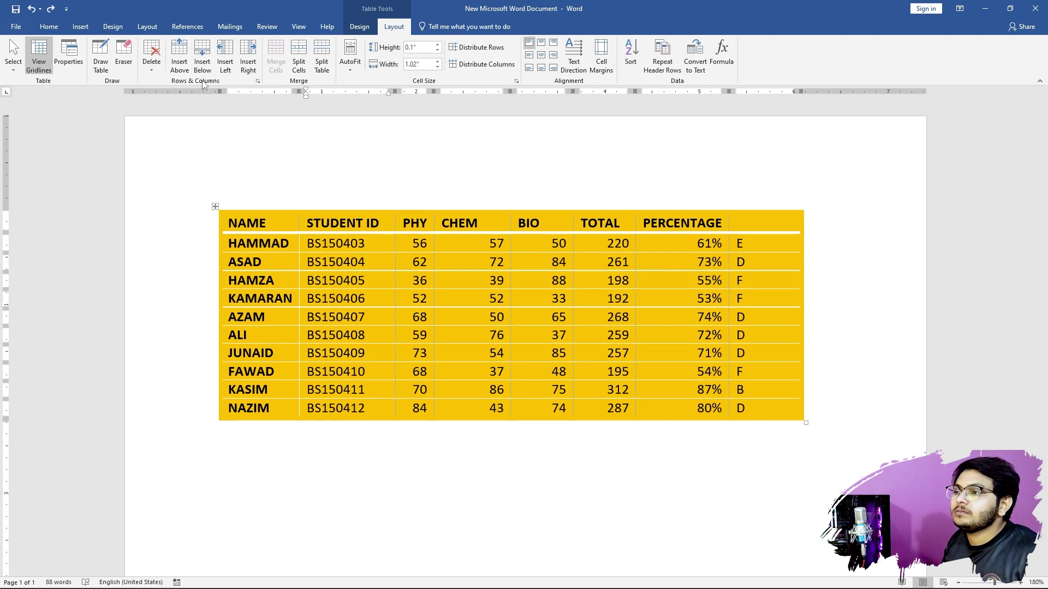
left_click(188, 60)
left_click(490, 262)
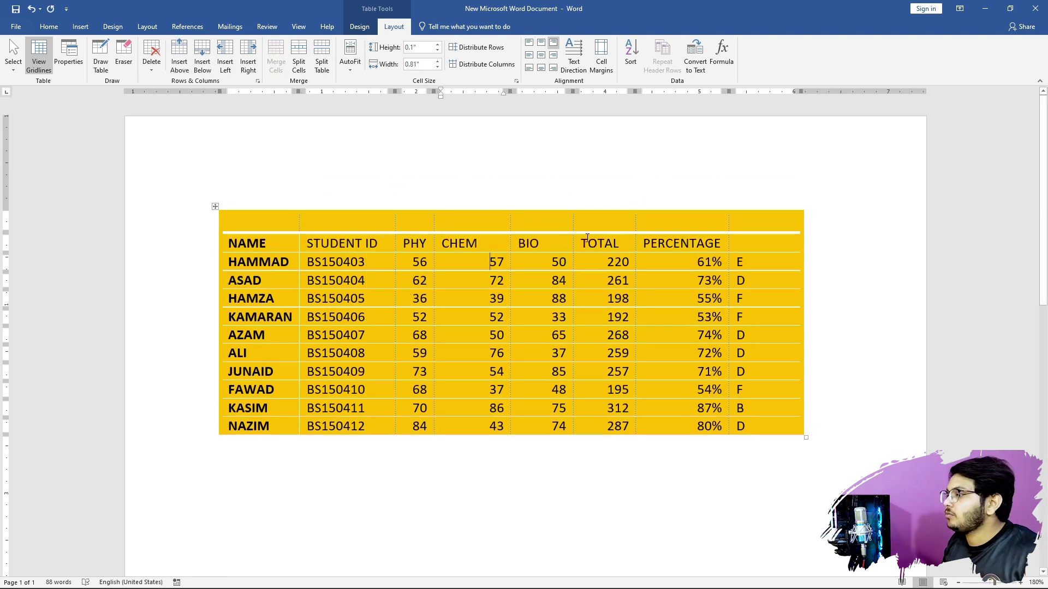
Step: Merge all cells of the empty top row into a single cell
left_click(393, 218)
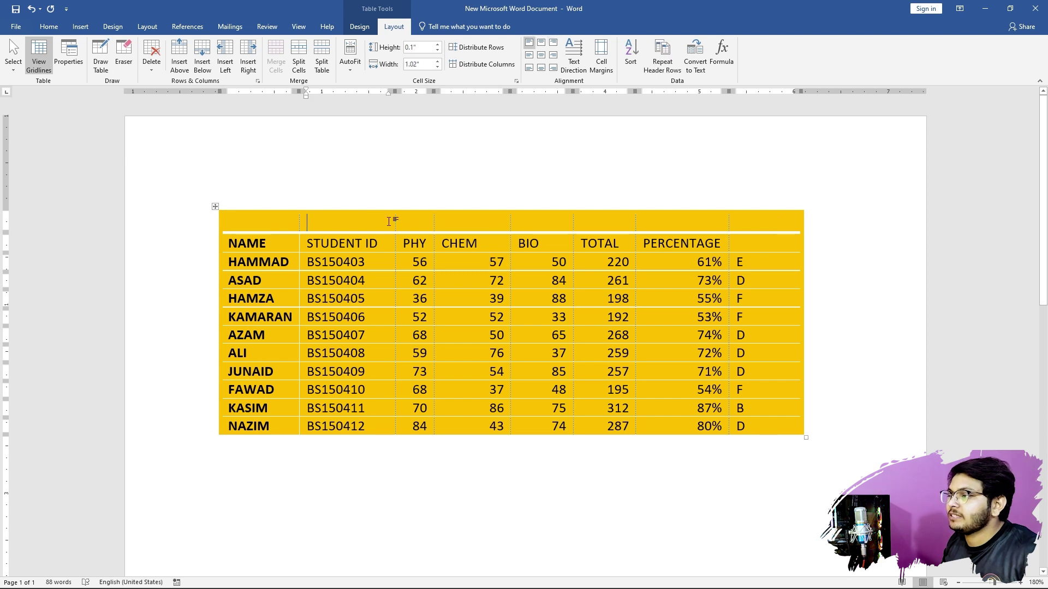
left_click(456, 222)
left_click_drag(748, 226, 257, 207)
left_click(276, 60)
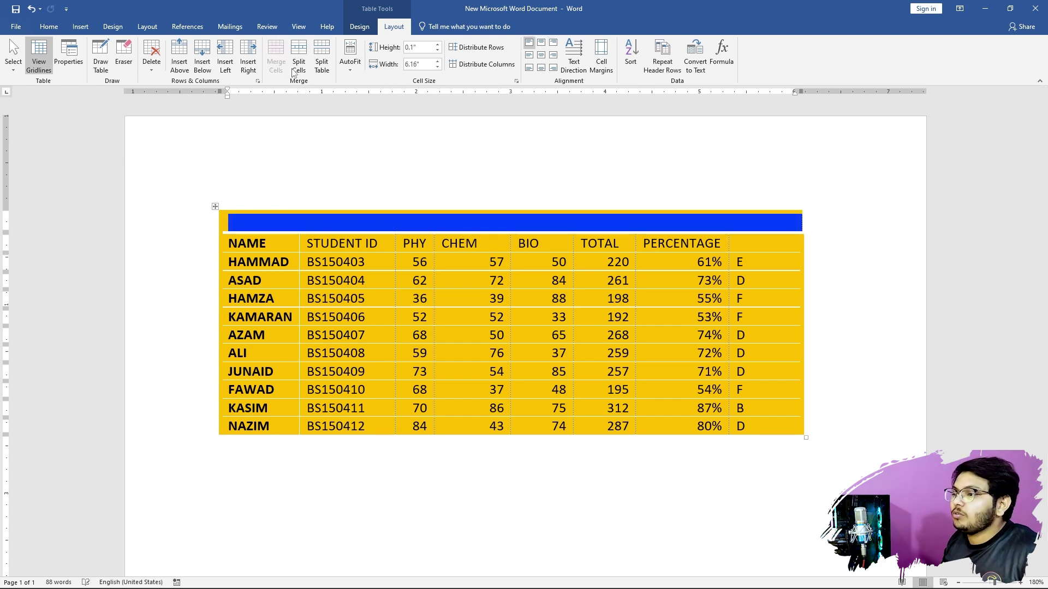
Step: Enter the title RESULT SHEET in the merged top row, centered and in a larger font size
left_click(321, 217)
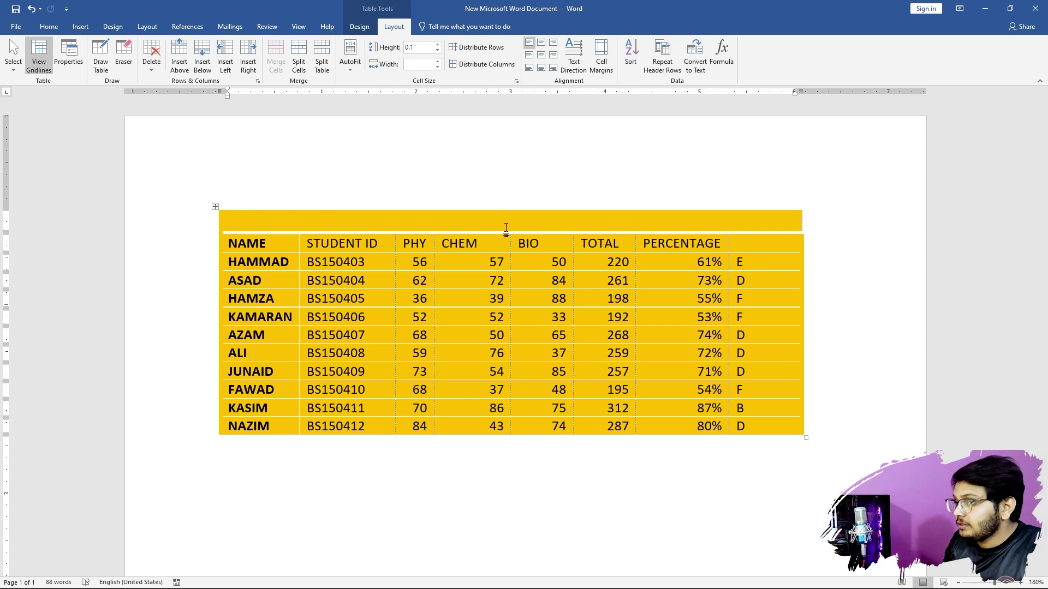
type("RESU")
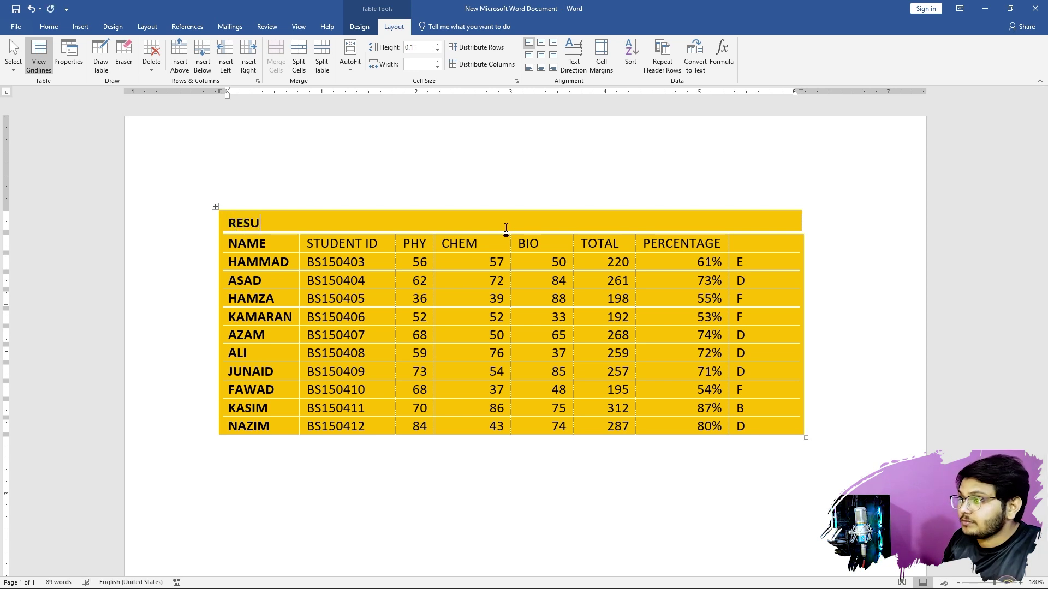
type("LT SHEET")
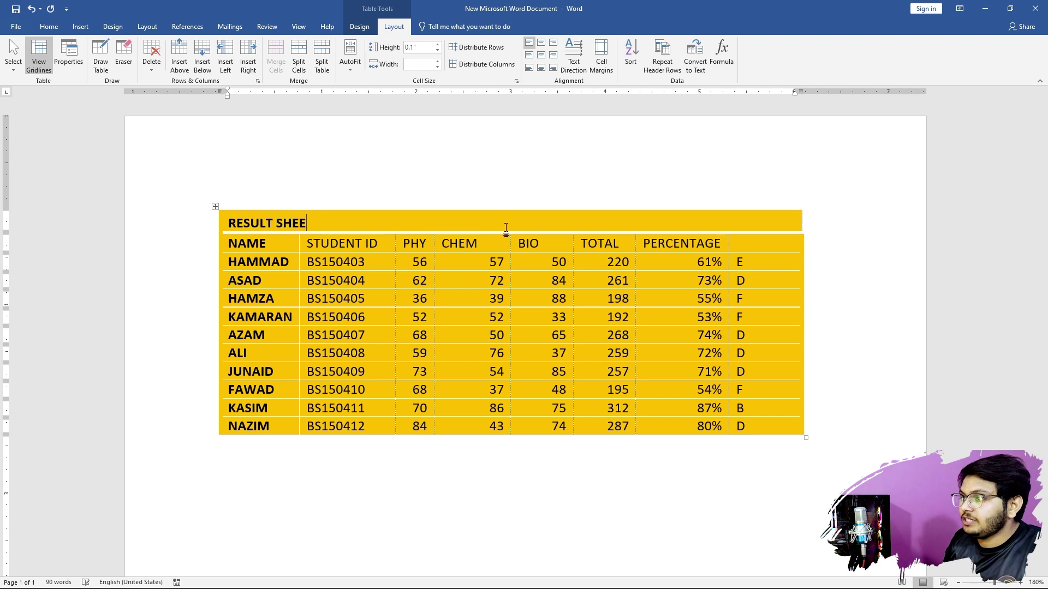
left_click(57, 28)
left_click(249, 64)
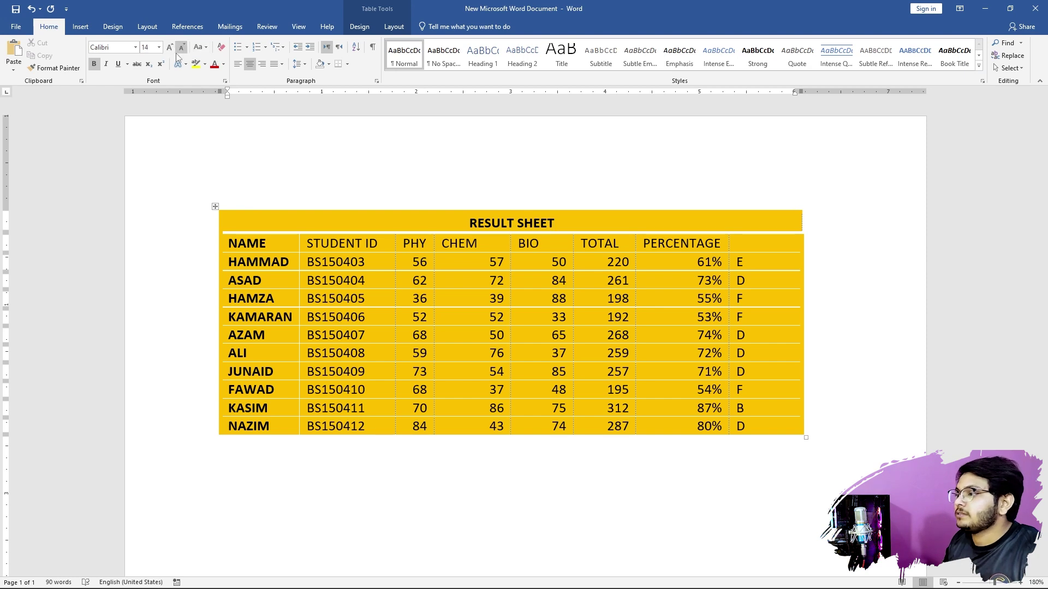
triple_click(564, 222)
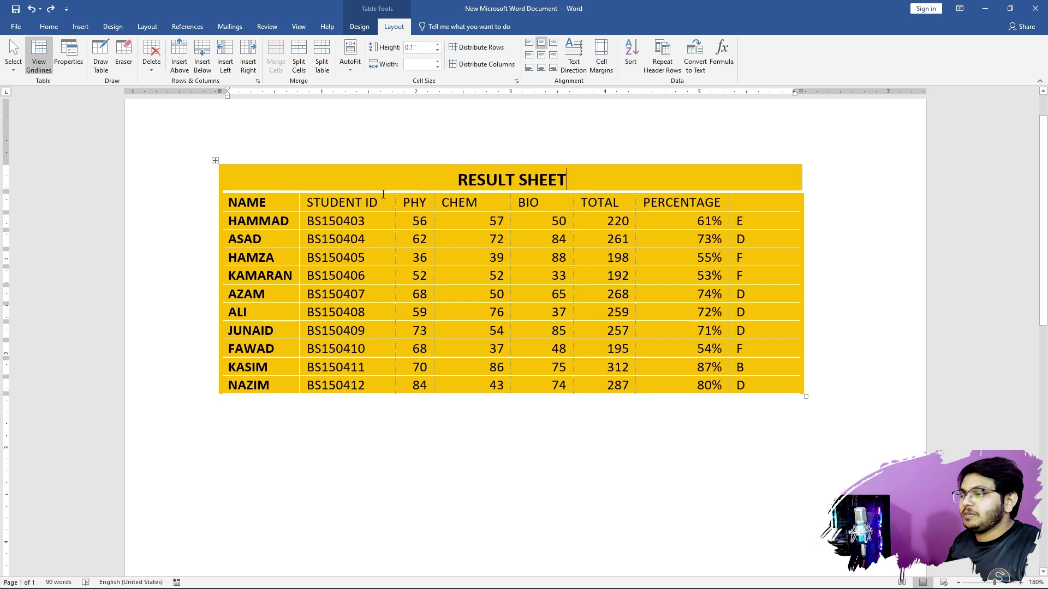
Step: Insert a table of 6 columns and 4 rows below the marks table and enlarge it to cells about 0.96" wide and 0.66" high
scroll(384, 194, "down", 3)
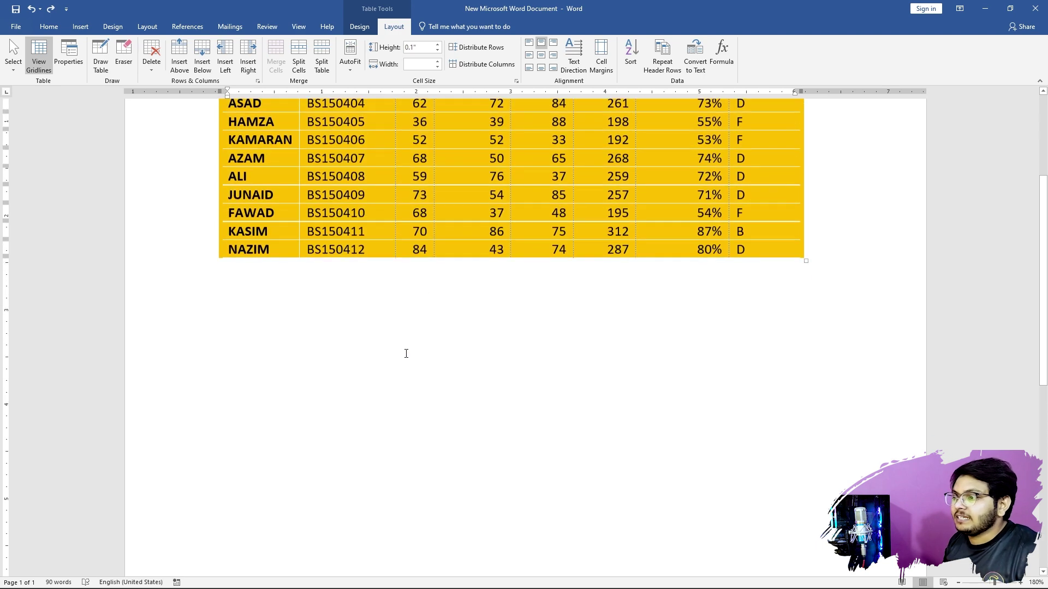
left_click(391, 330)
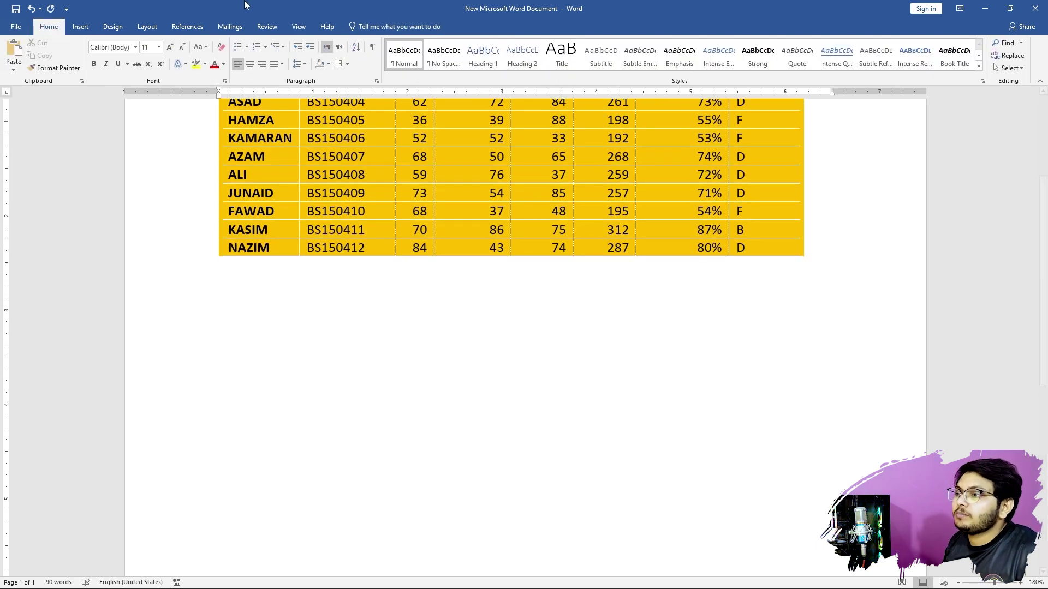
left_click(80, 27)
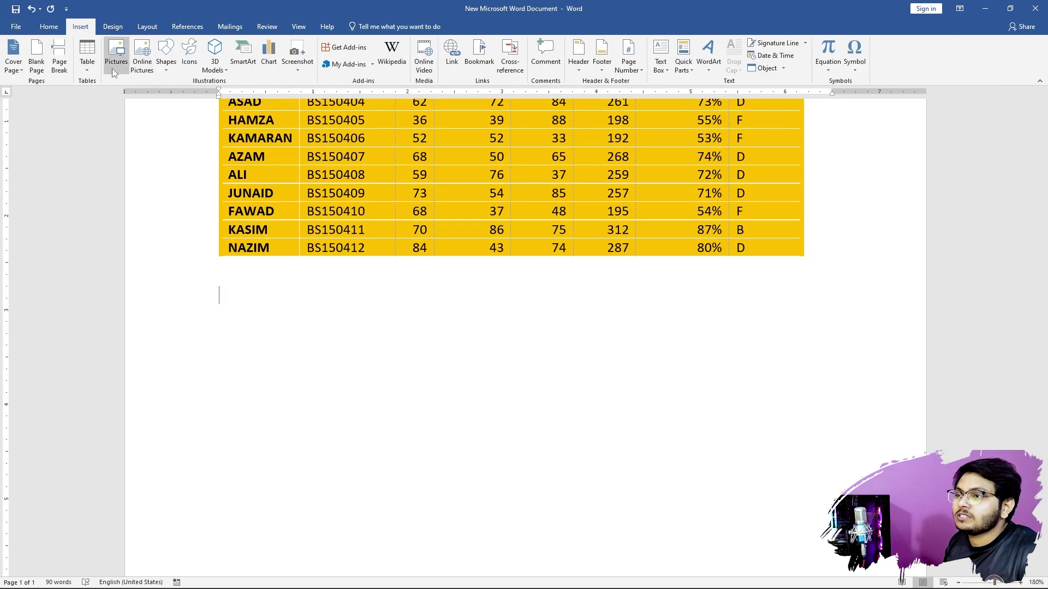
left_click(84, 54)
left_click(139, 134)
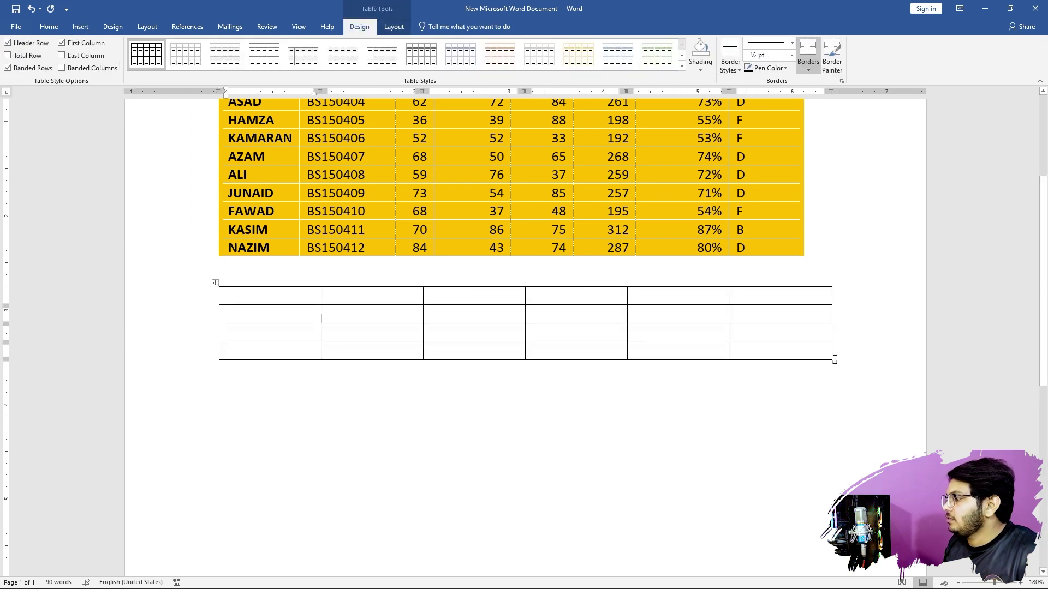
left_click_drag(835, 360, 761, 545)
left_click(720, 323)
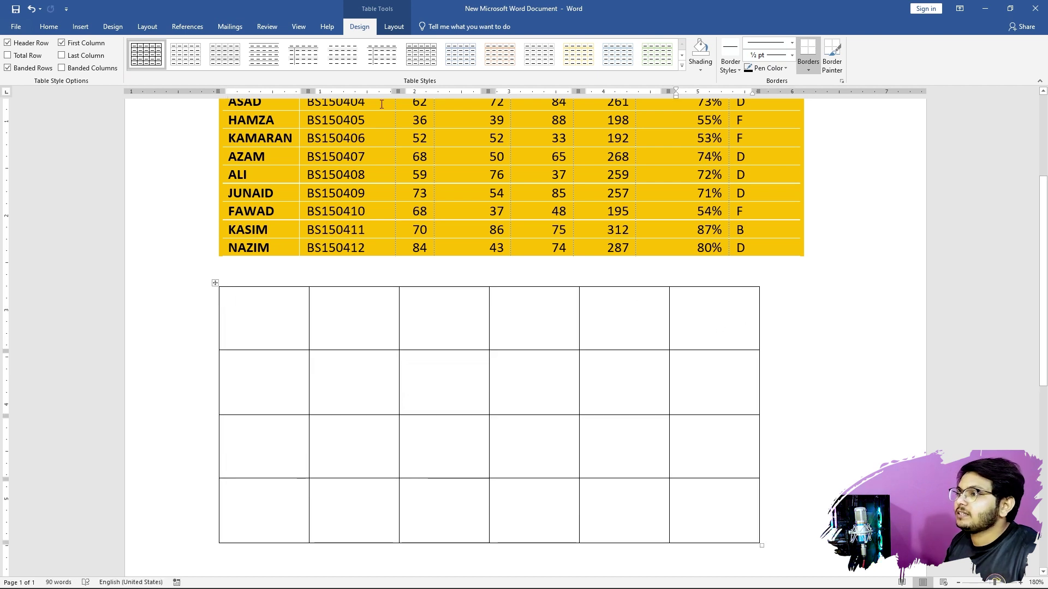
Step: Draw a horizontal line across the new table's top-right cell with Draw Table, and undo it
left_click(391, 25)
left_click(101, 54)
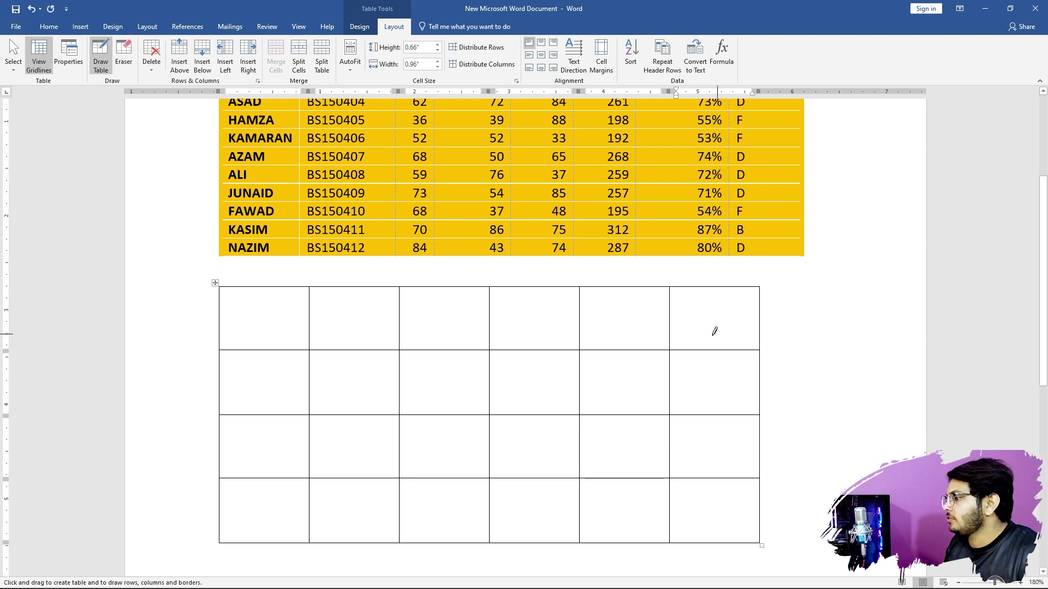
left_click_drag(673, 316, 739, 316)
left_click_drag(708, 315, 770, 314)
key("ctrl+z")
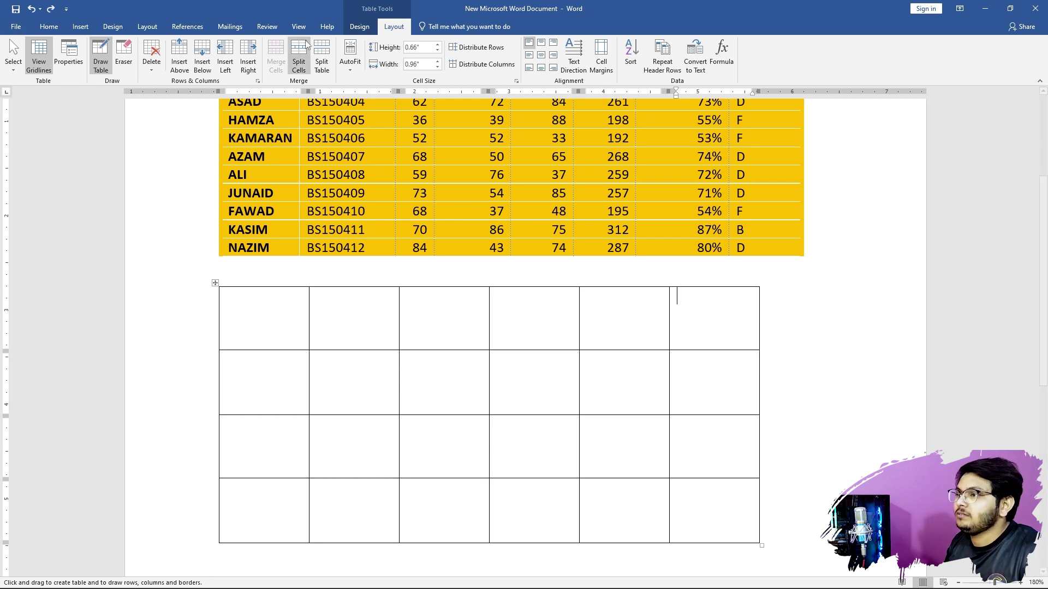
Step: Split the new table's top-right cell into 5 columns and 5 rows
left_click(301, 70)
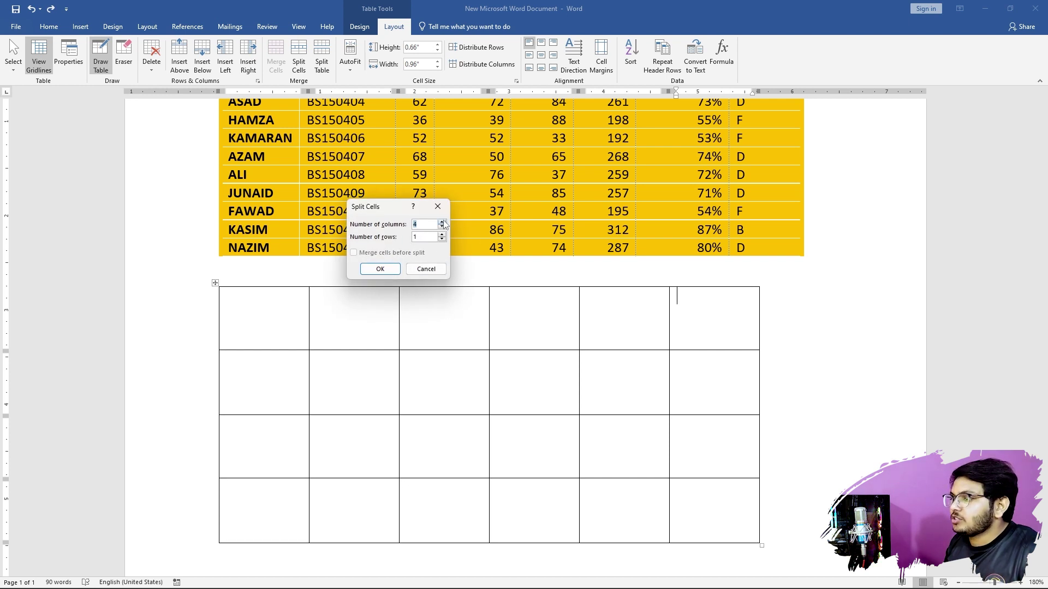
left_click(442, 222)
left_click(442, 234)
left_click(442, 234)
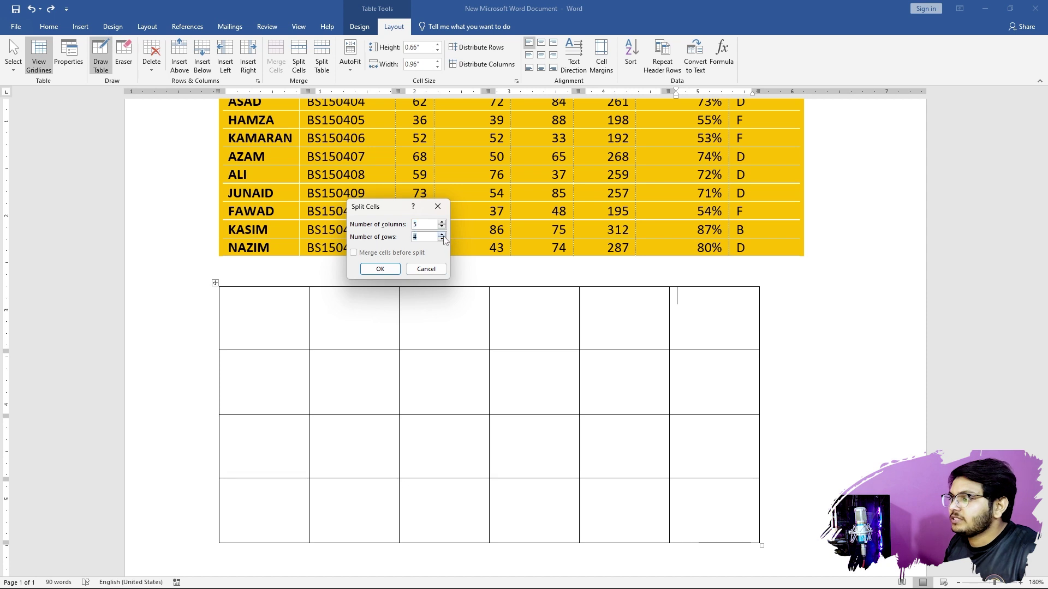
left_click(380, 269)
Step: Merge all the small split cells in the new table's top-right corner back into one cell
left_click(745, 354)
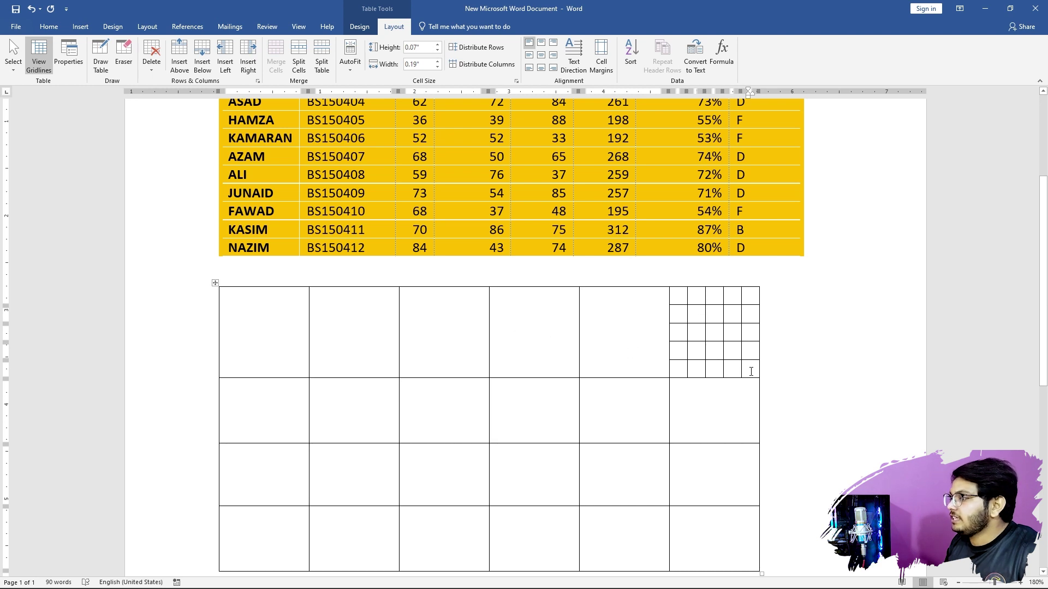
left_click_drag(746, 367, 676, 294)
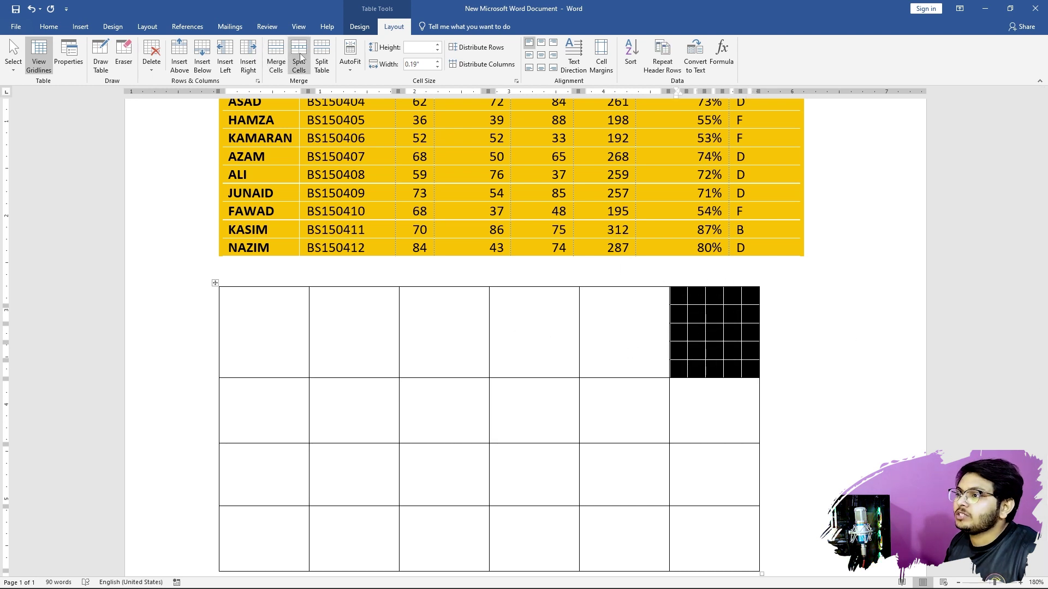
left_click(276, 55)
left_click(503, 309)
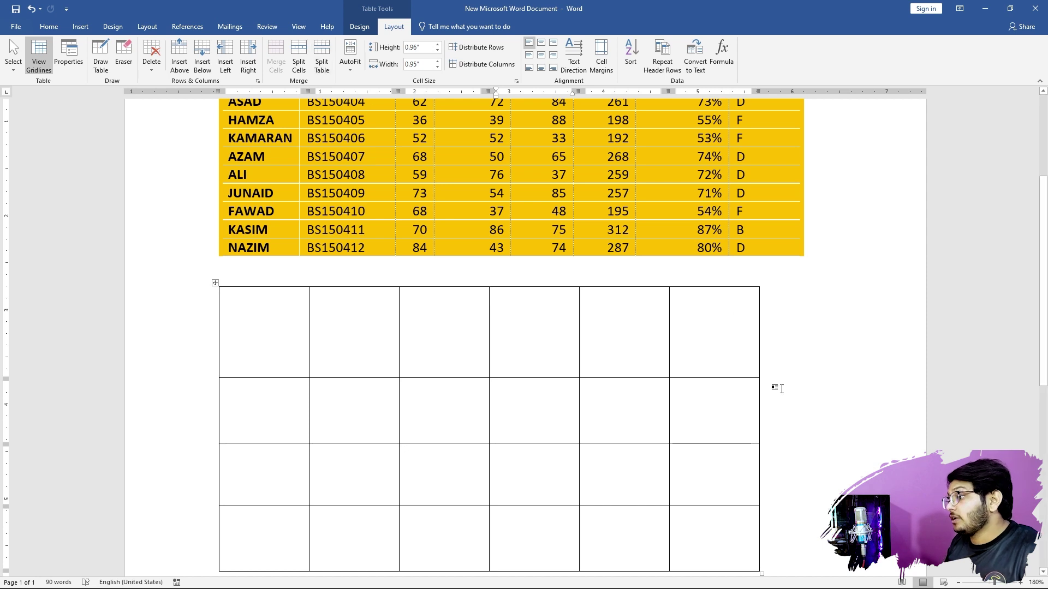
Step: Delete the whole empty table below the marks table
scroll(452, 324, "down", 5)
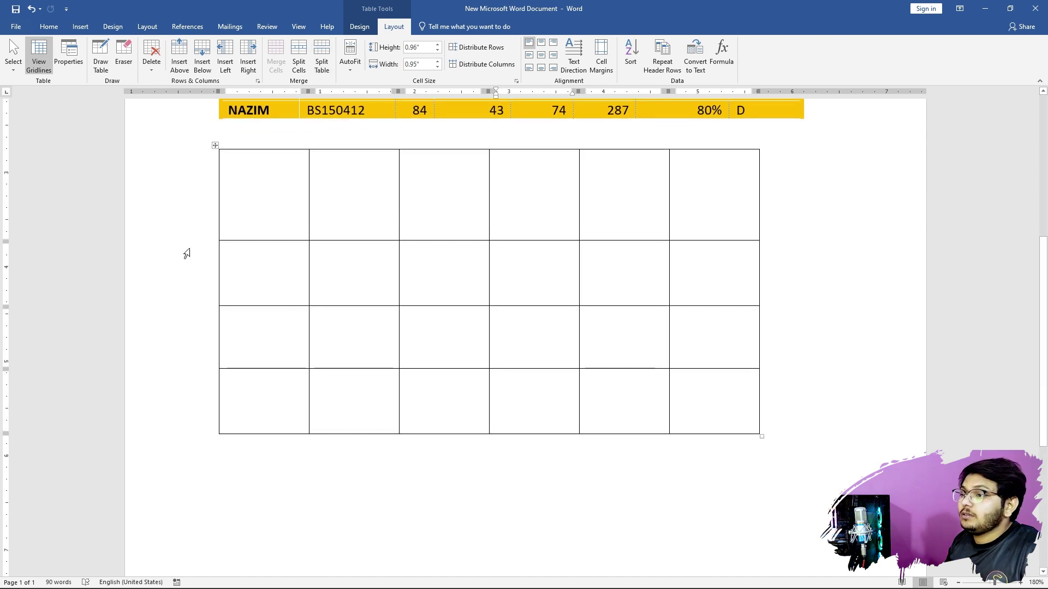
left_click(216, 145)
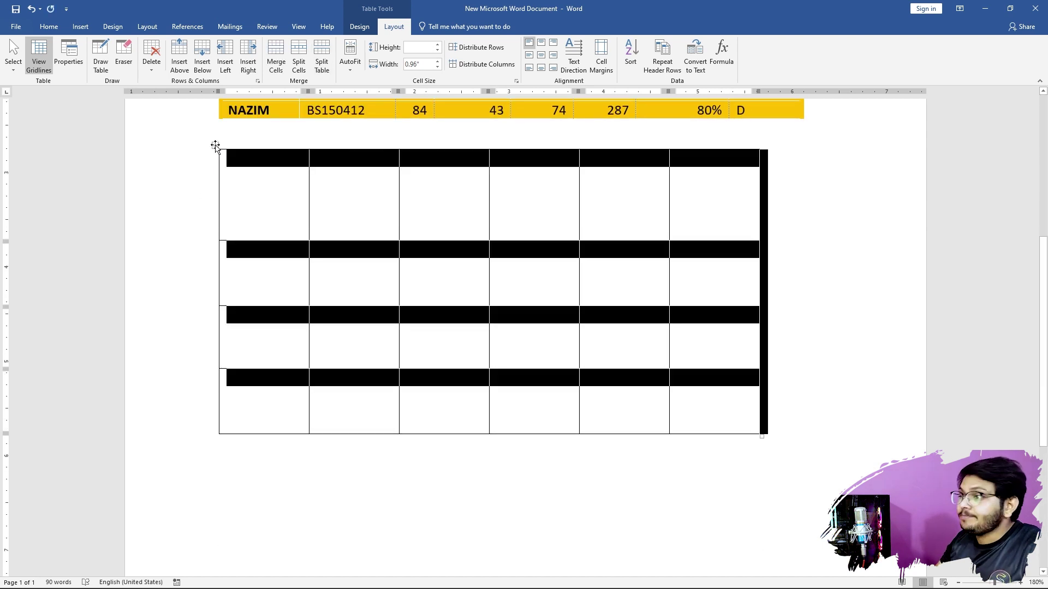
key("BackSpace")
Step: Insert a table of 5 columns and 6 rows below the marks table and enlarge it to cells about 1.33" wide and 0.35" high
left_click(80, 27)
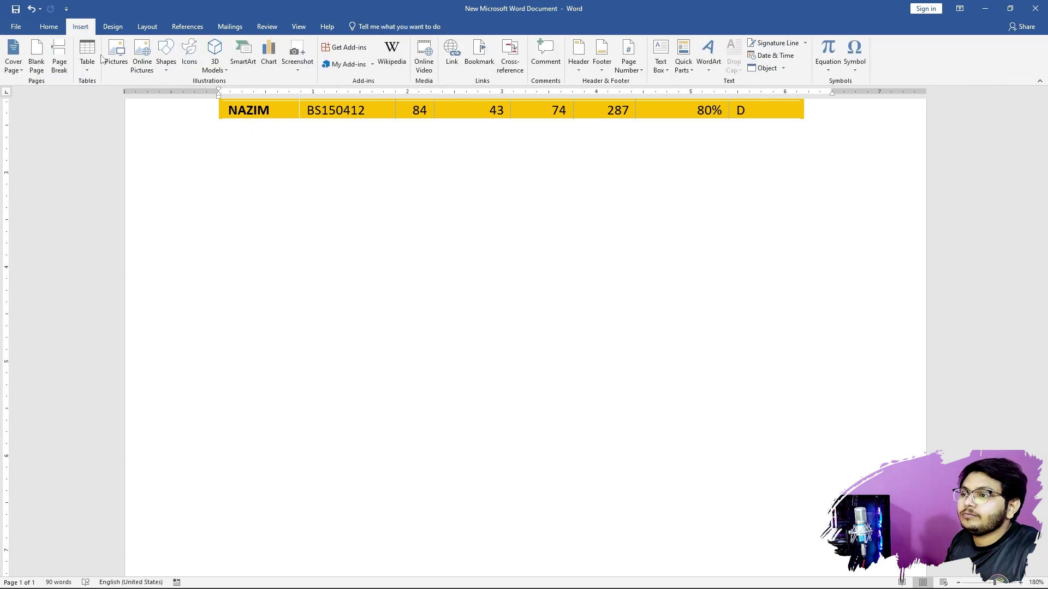
left_click(87, 55)
left_click(125, 146)
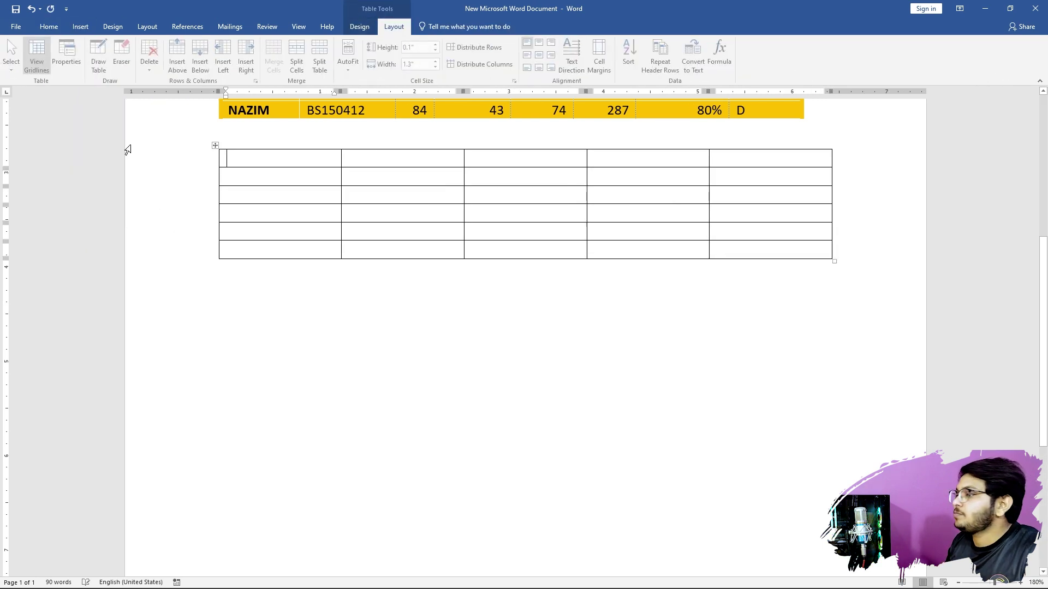
left_click_drag(834, 261, 847, 343)
Step: Merge the second to fifth cells of the new table's last column into one cell
left_click_drag(830, 299, 801, 212)
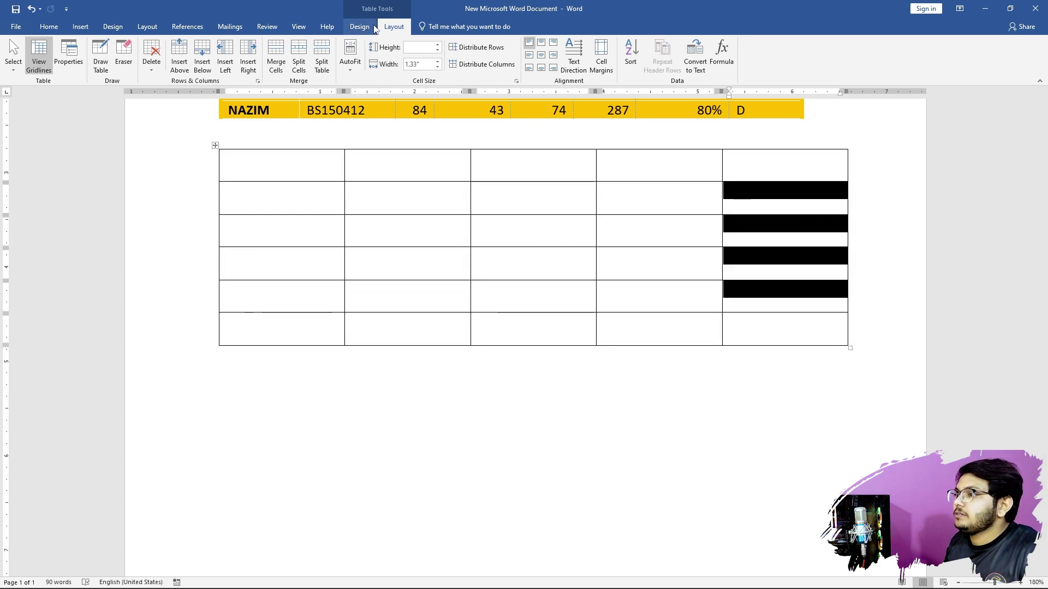
left_click(276, 55)
left_click(660, 258)
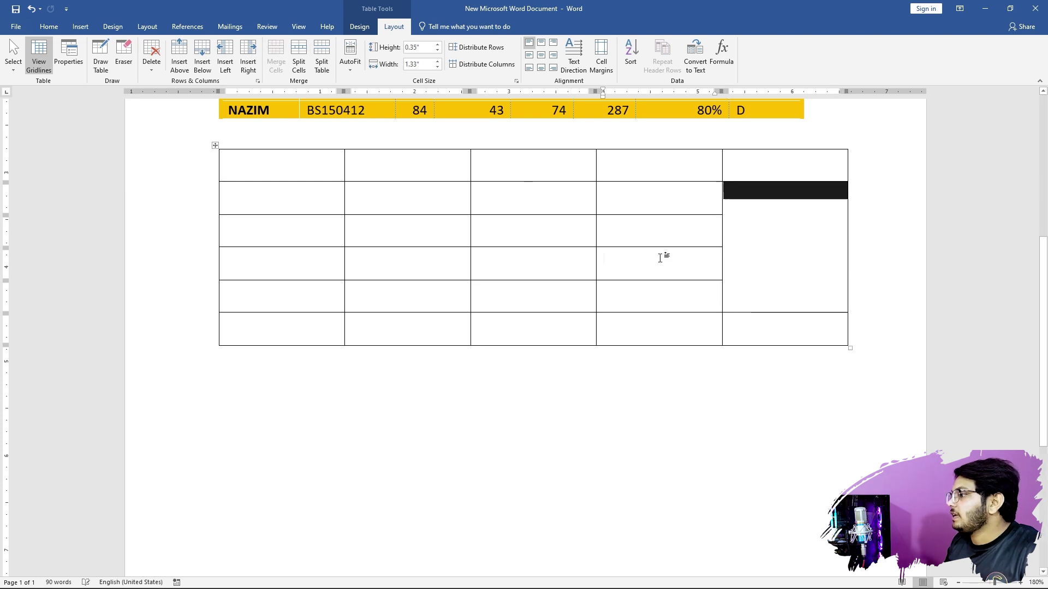
left_click(761, 265)
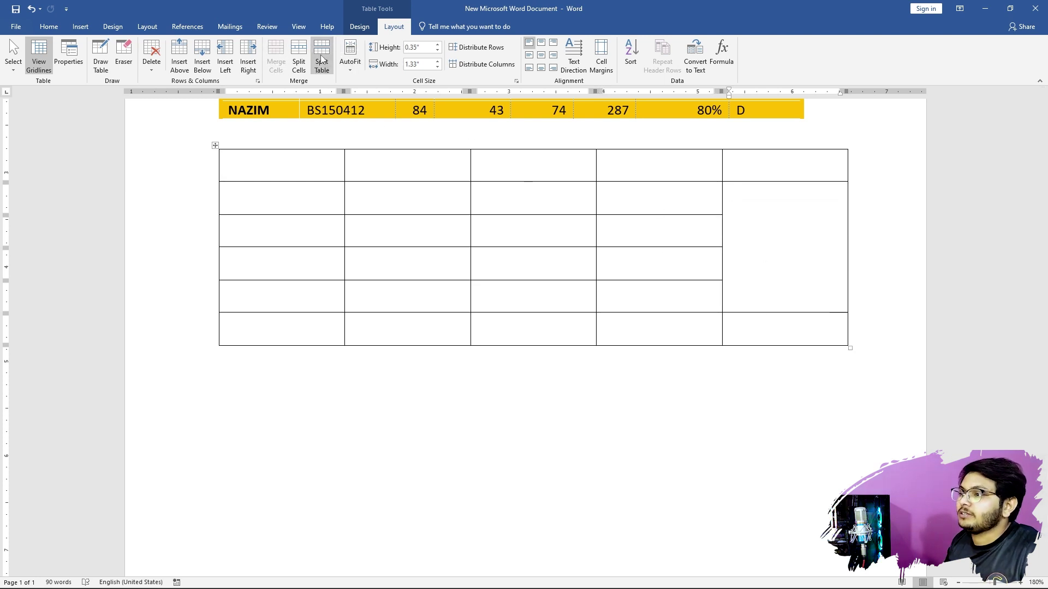
Step: Split the cell in the second row, third column into 6 columns and 7 rows, and undo the split
left_click(503, 199)
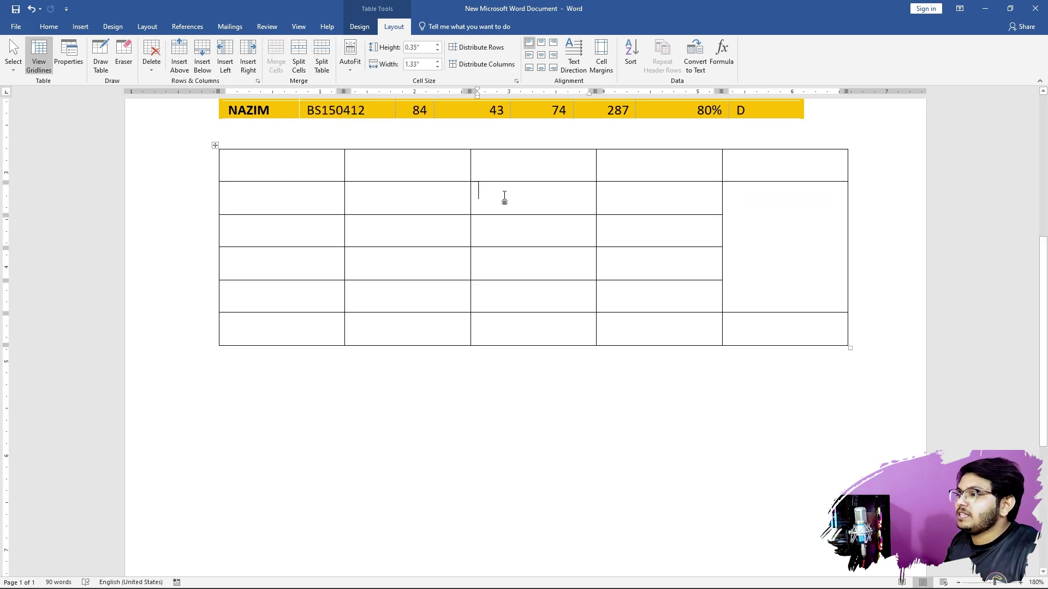
left_click(301, 64)
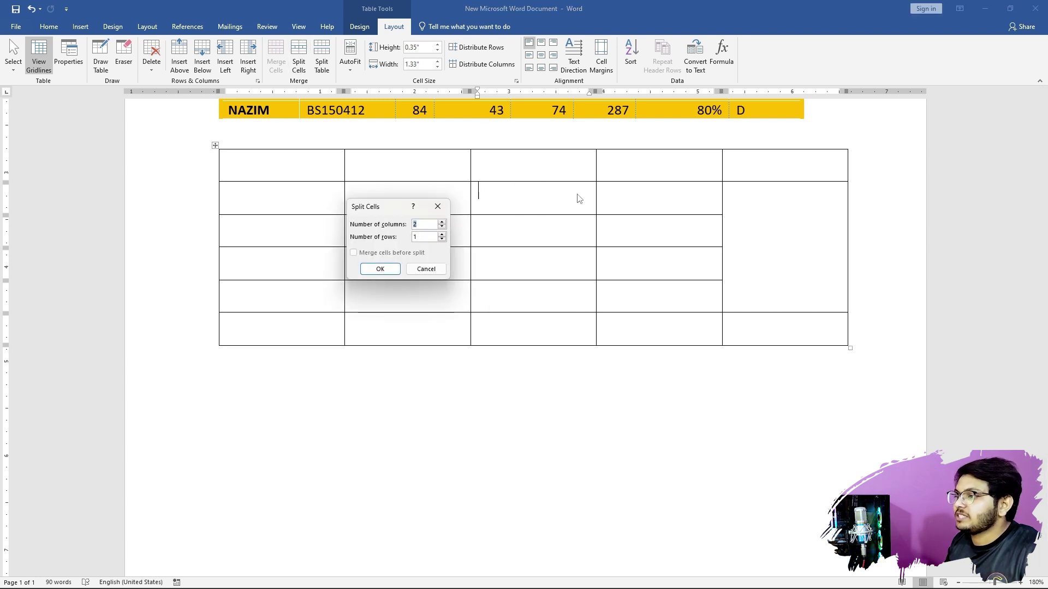
left_click(442, 222)
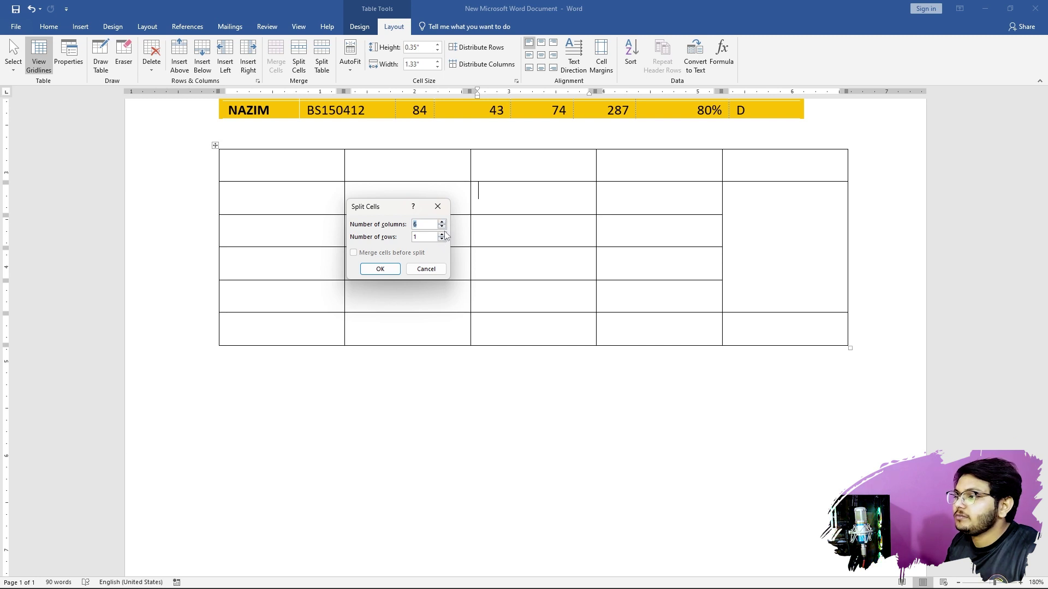
left_click(442, 234)
left_click(442, 234)
left_click(442, 234)
left_click(442, 234)
left_click(442, 234)
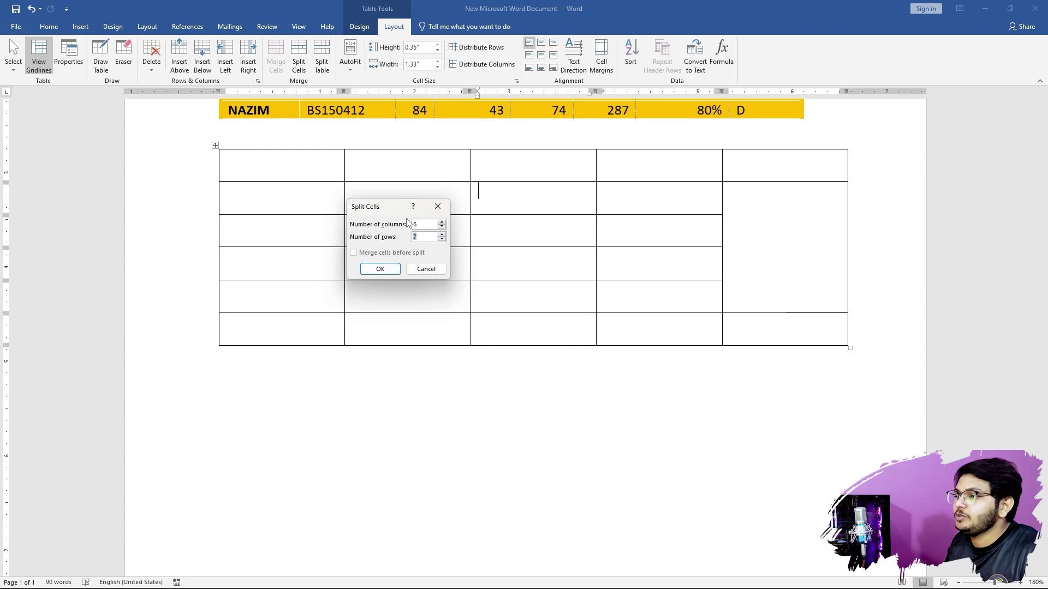
left_click(380, 269)
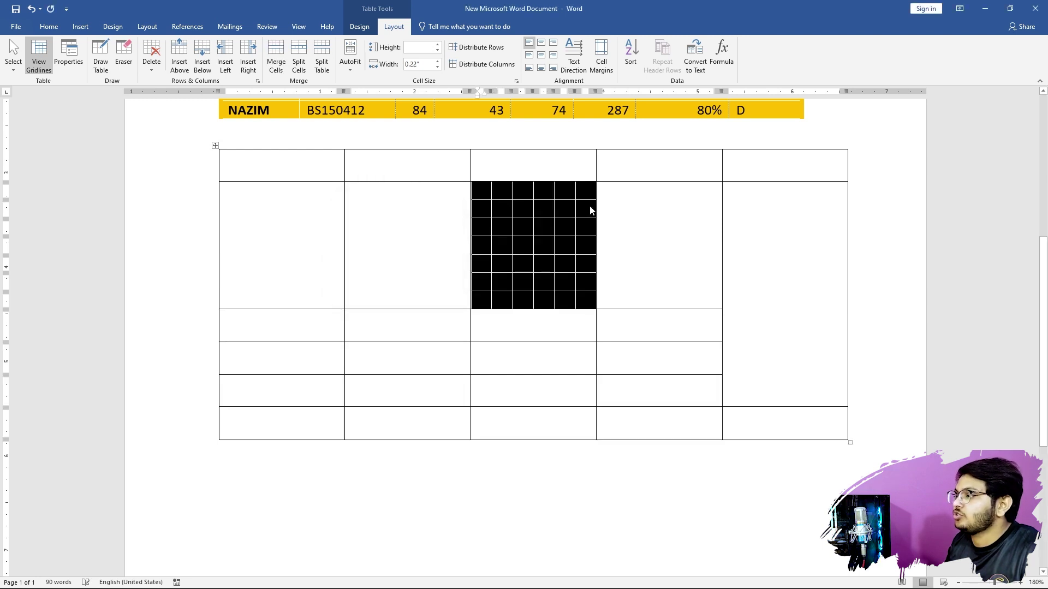
left_click(775, 317)
key("ctrl+z")
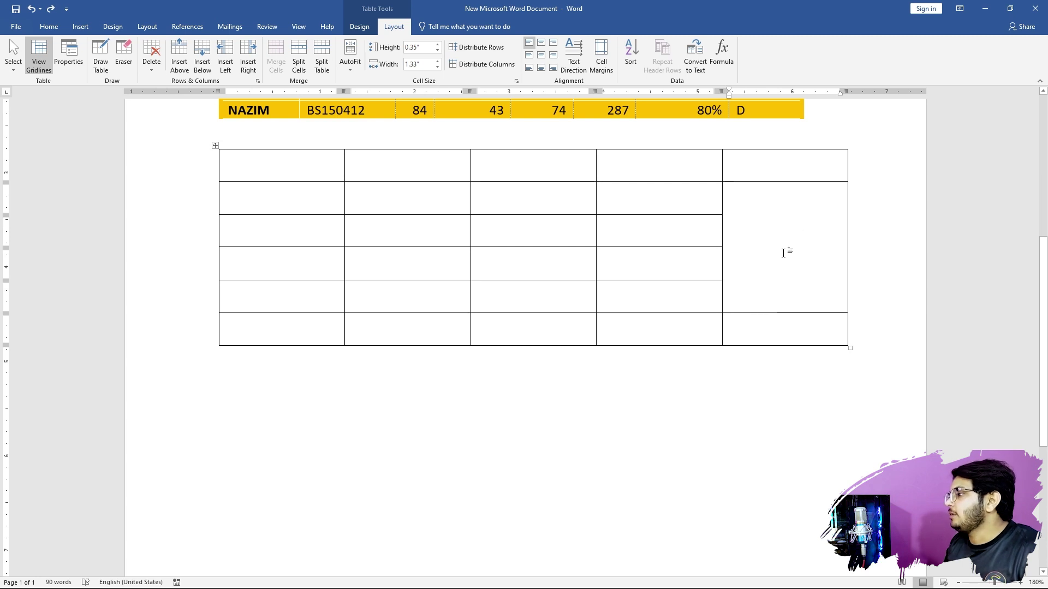
Step: Split the merged cell in the last column into 7 columns and 4 rows, and undo the split
left_click(298, 57)
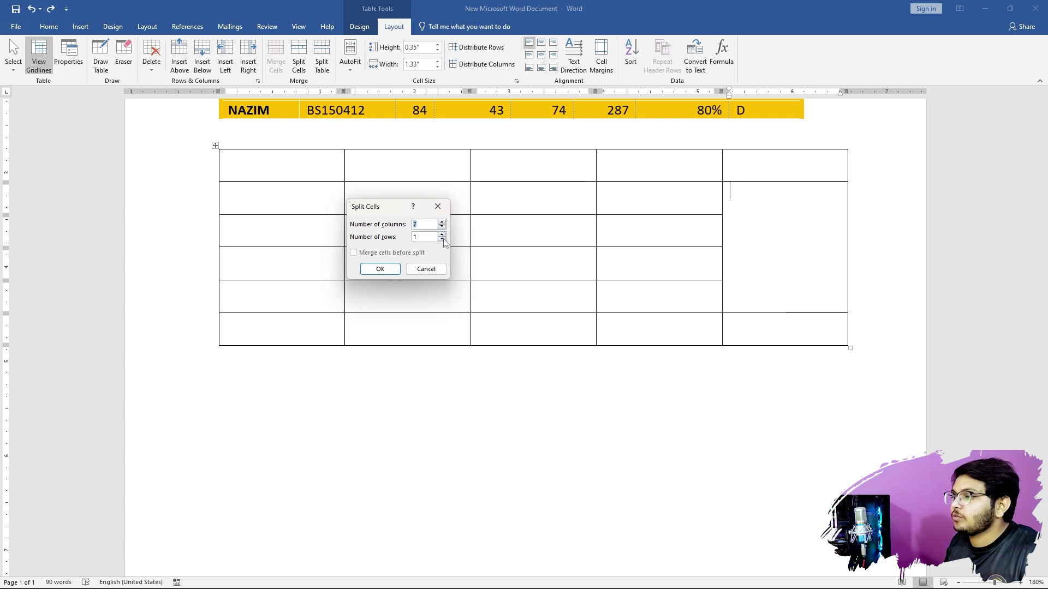
left_click(442, 234)
left_click(442, 234)
left_click(442, 234)
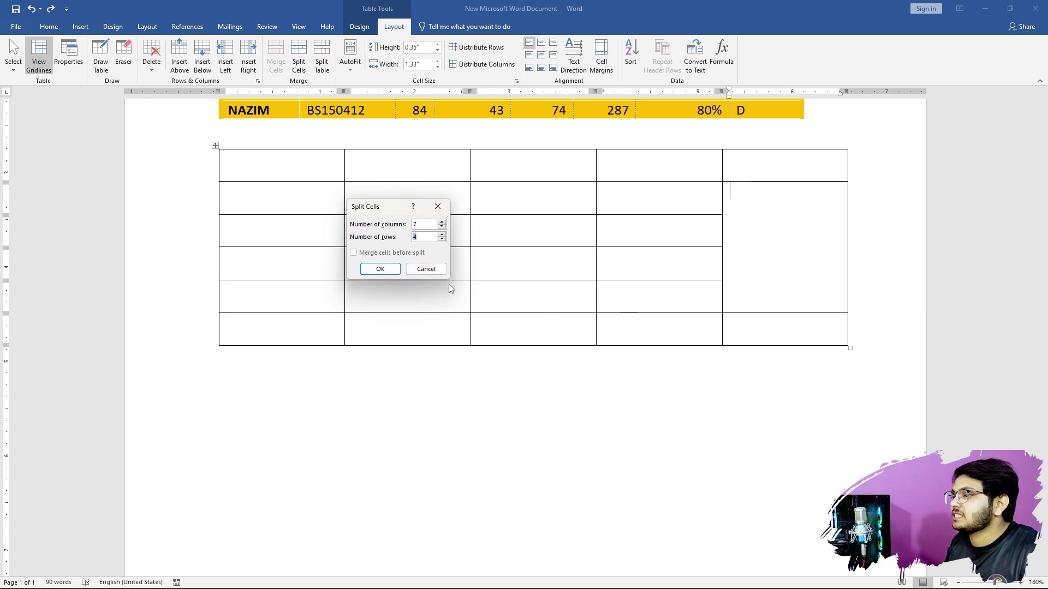
left_click(380, 268)
key("ctrl+z")
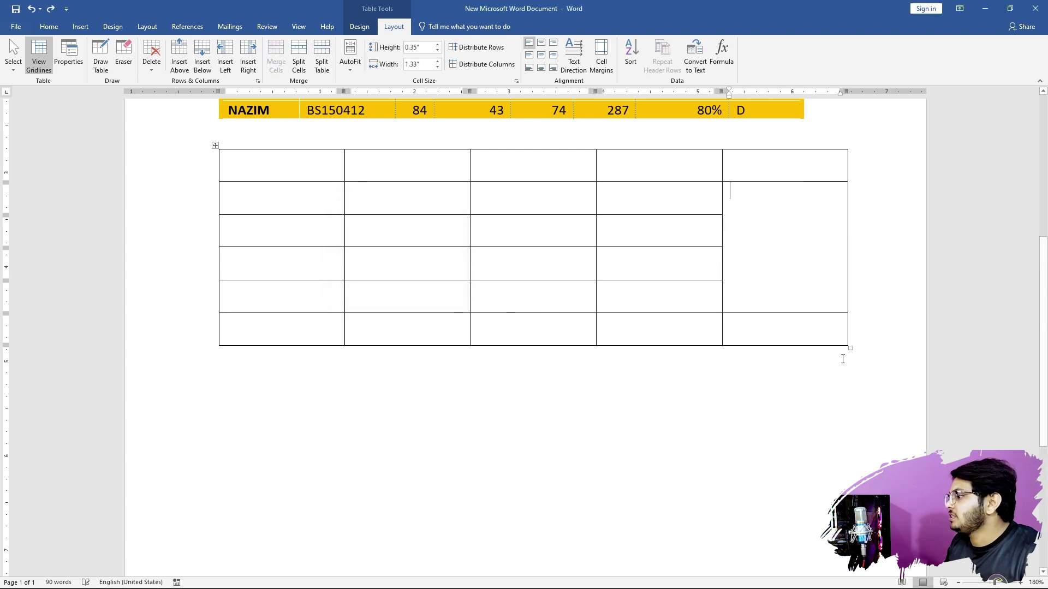
Step: Enlarge the table to rows about 0.7" high and split the merged cell in the last column into 7 columns and 4 rows
left_click_drag(850, 349, 843, 561)
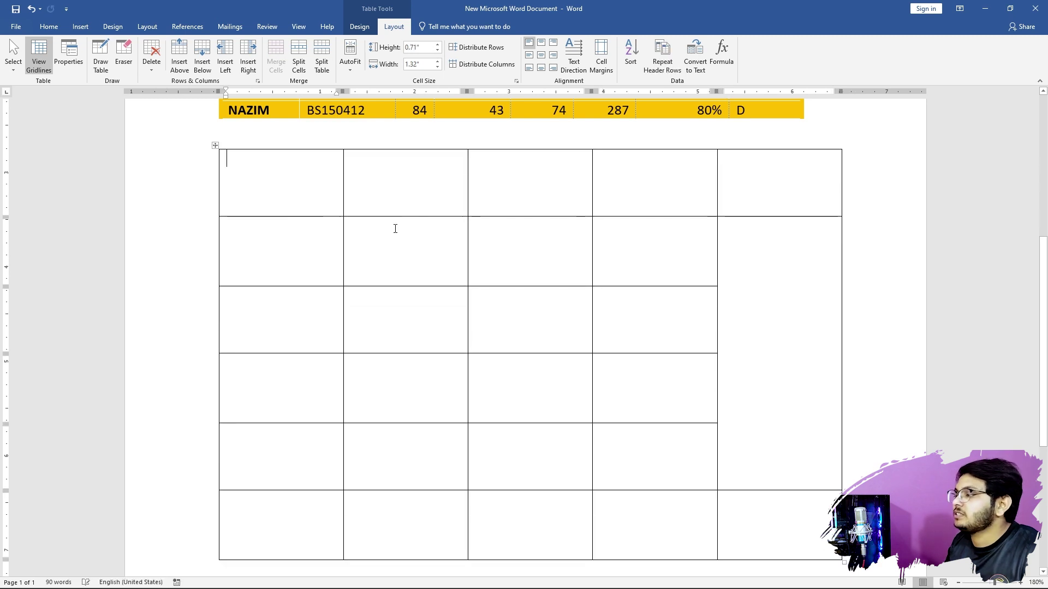
left_click(760, 316)
left_click(300, 62)
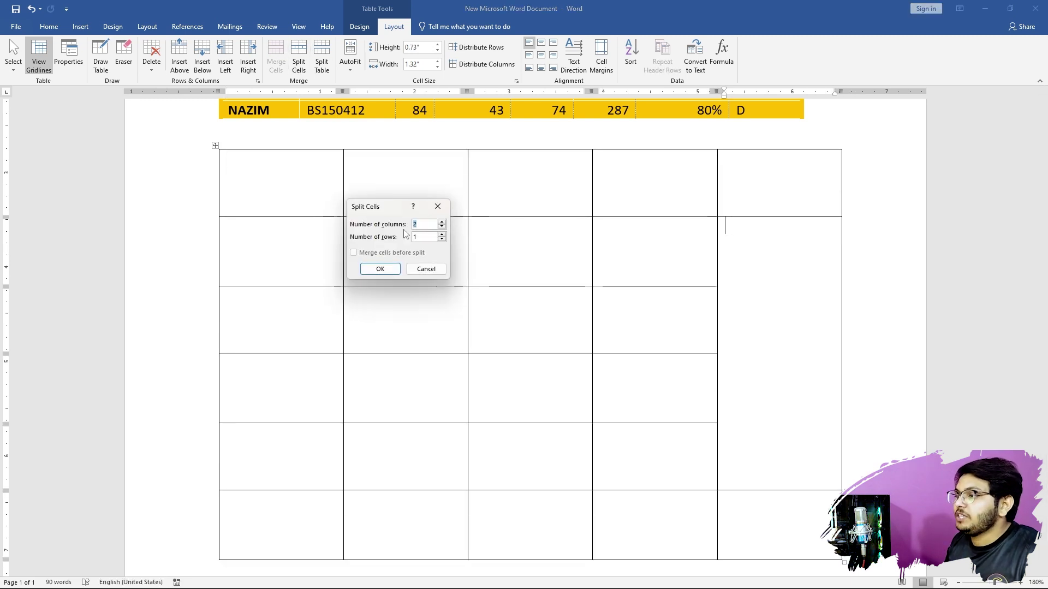
left_click(442, 234)
left_click(442, 234)
left_click(442, 234)
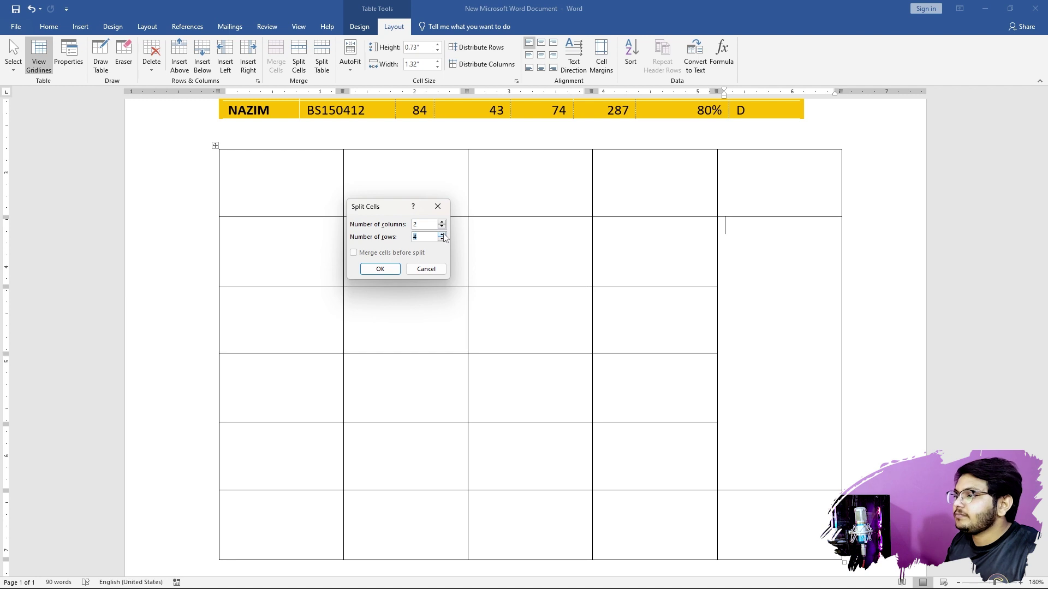
left_click(442, 221)
left_click(443, 222)
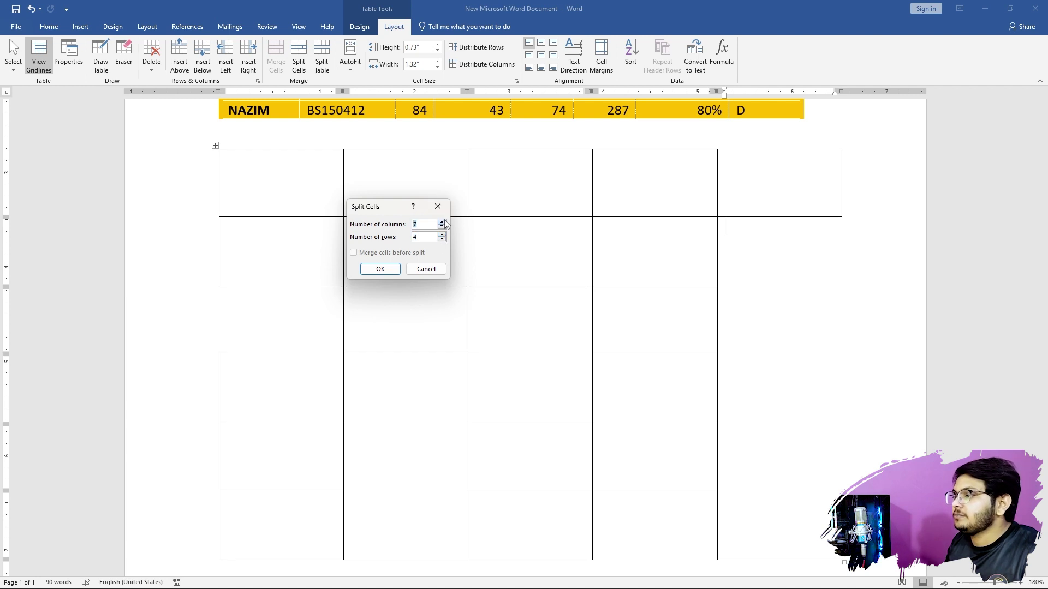
left_click(389, 271)
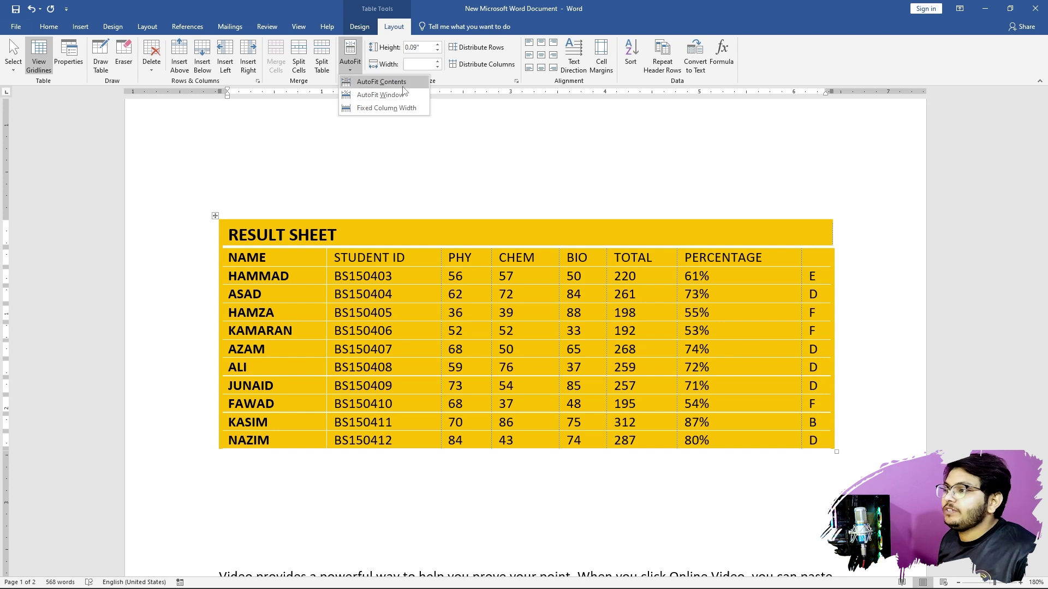
Step: Apply AutoFit Window and AutoFit Contents in turn to the RESULT SHEET table
left_click(404, 94)
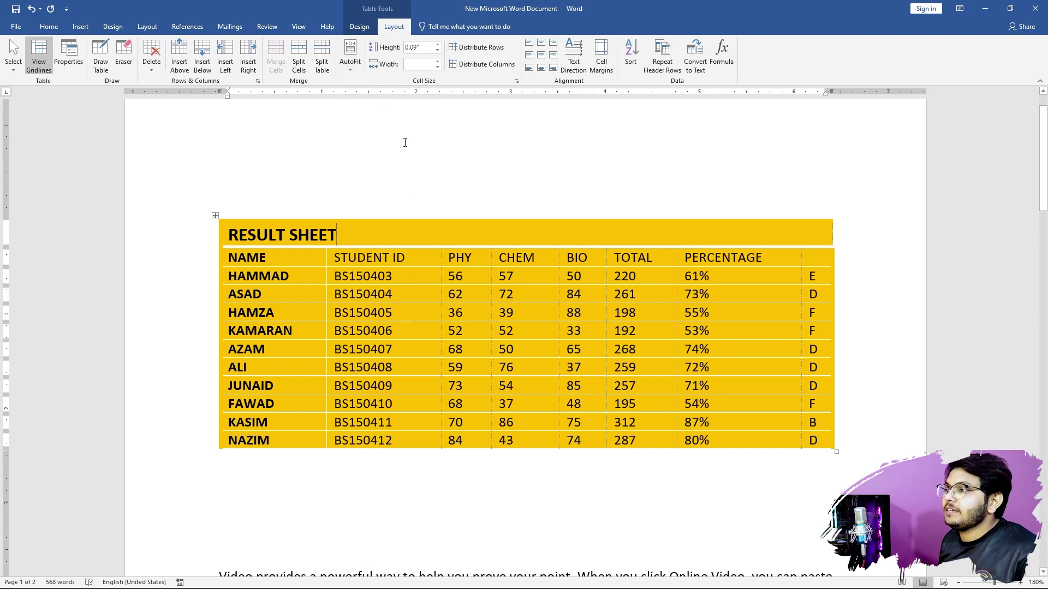
left_click(350, 57)
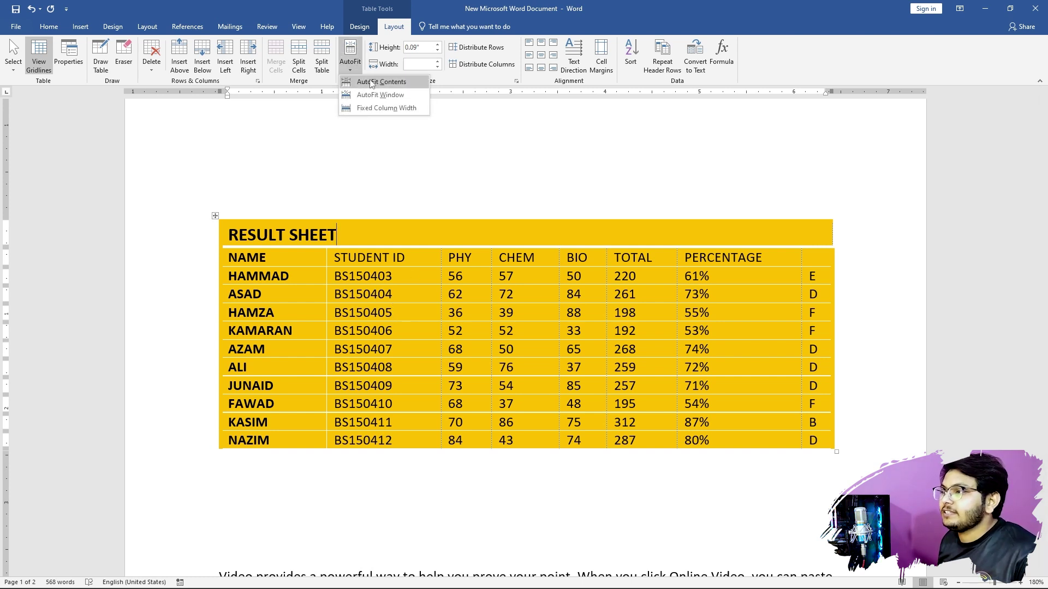
left_click(370, 83)
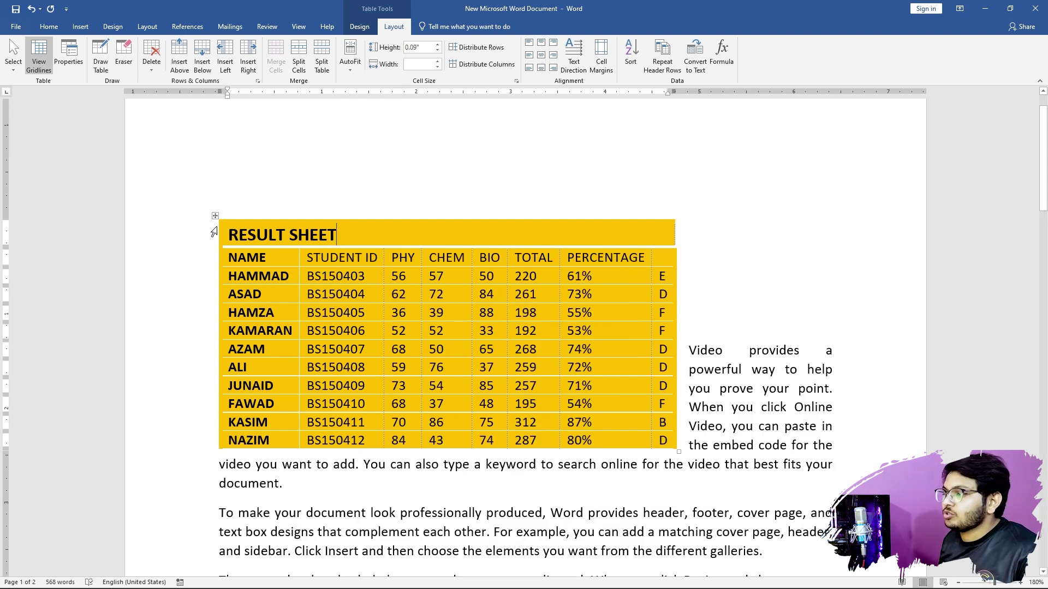
Step: Insert empty lines before the "Video provides" paragraph so that its text starts below the RESULT SHEET table
left_click(689, 349)
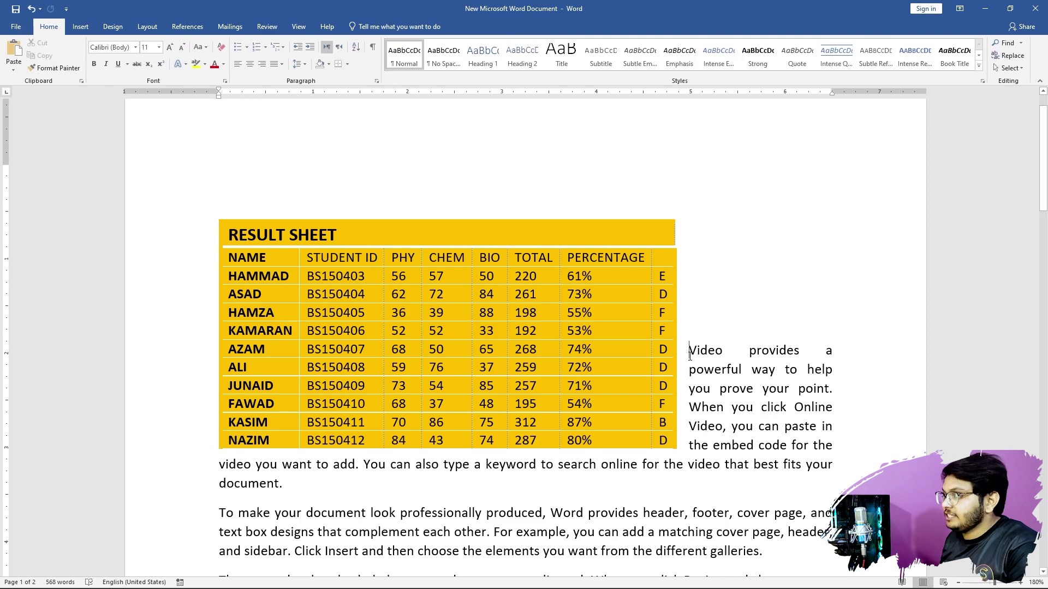
key("Return")
key("Return")
key("Return")
key("Return")
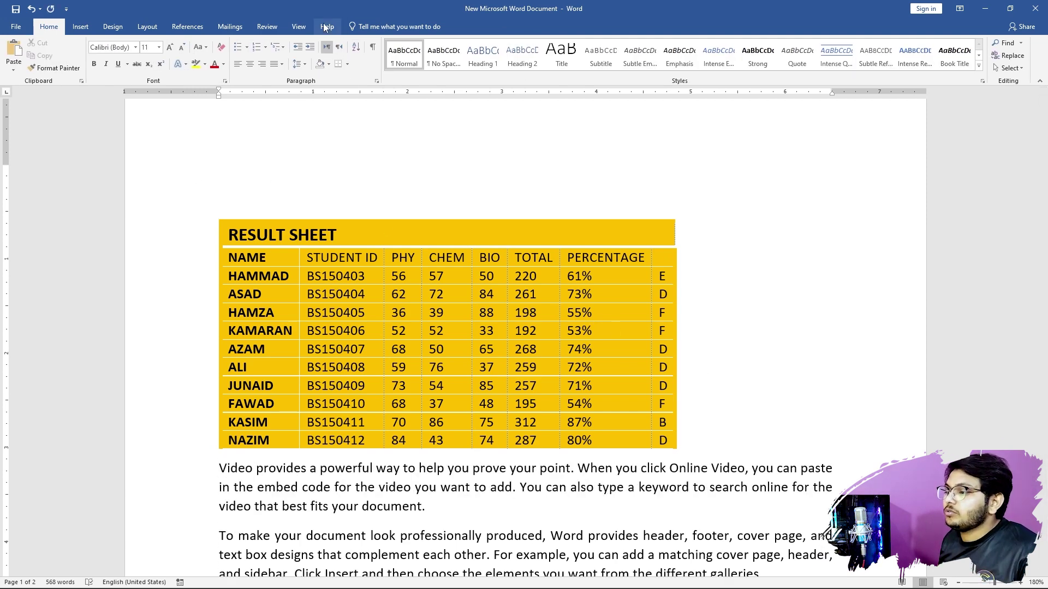
Step: Fit the RESULT SHEET table to the window width and apply Fixed Column Width to it
left_click(398, 294)
left_click(393, 26)
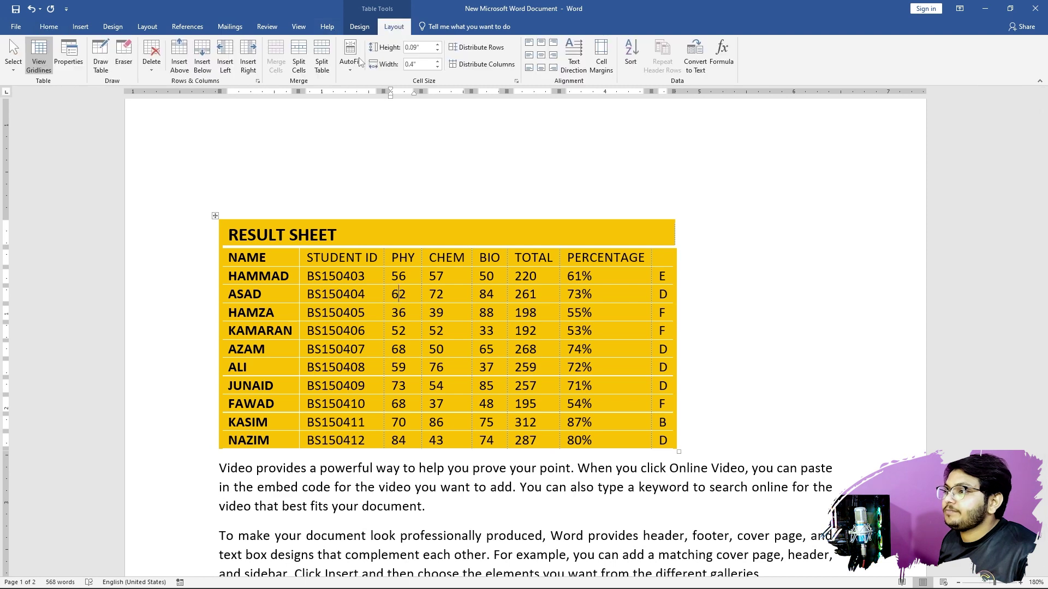
left_click(348, 64)
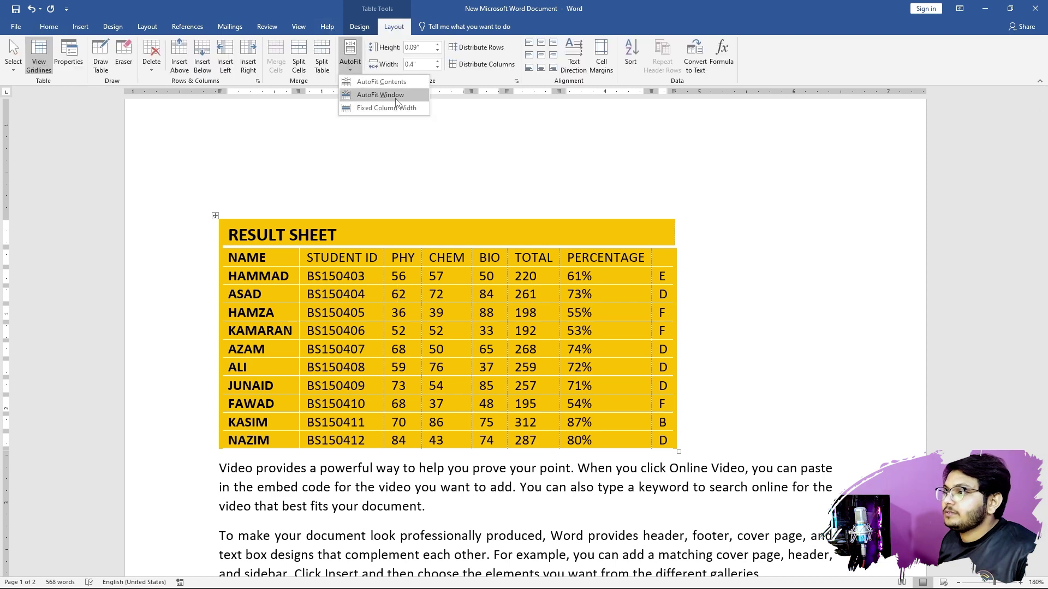
left_click(396, 97)
left_click(350, 65)
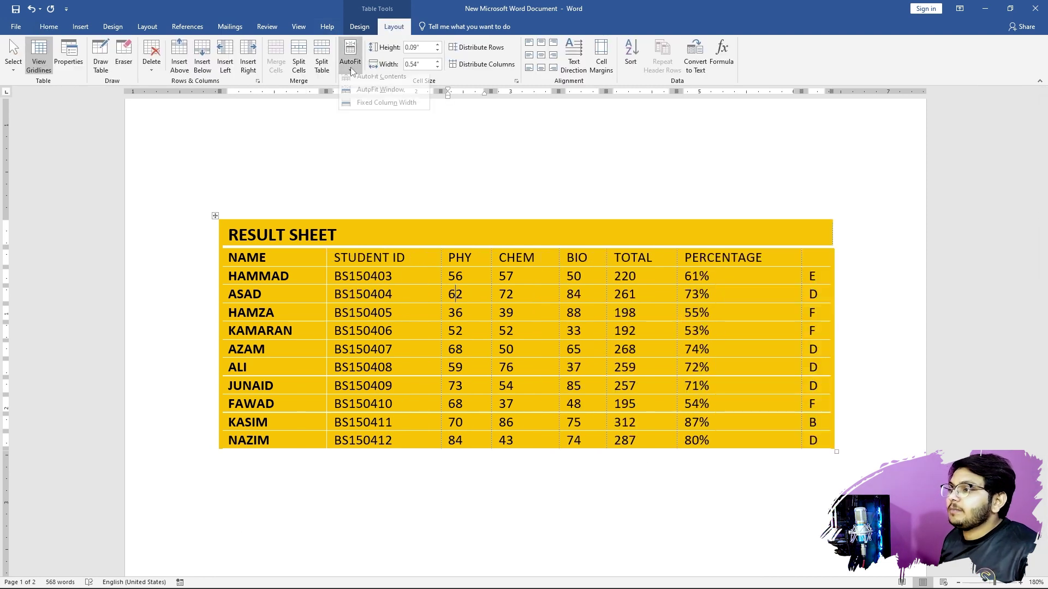
left_click(382, 108)
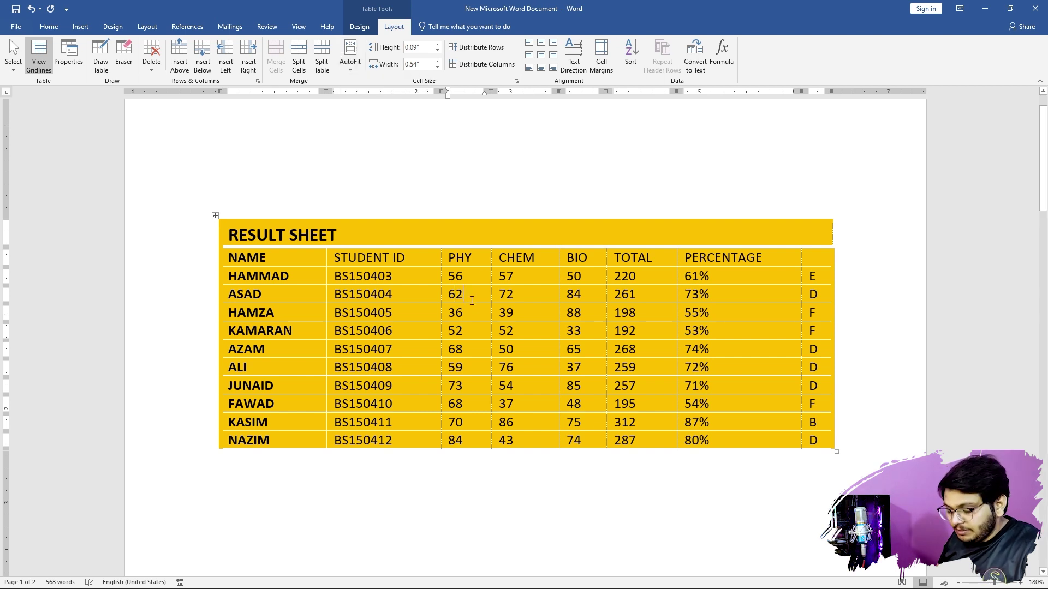
Step: Enter the test text "SDFLKAJFDL LSKDJFLKASJKLJSAKLDJ" after 62 in the PHY column's second mark cell, and remove it
left_click(472, 301)
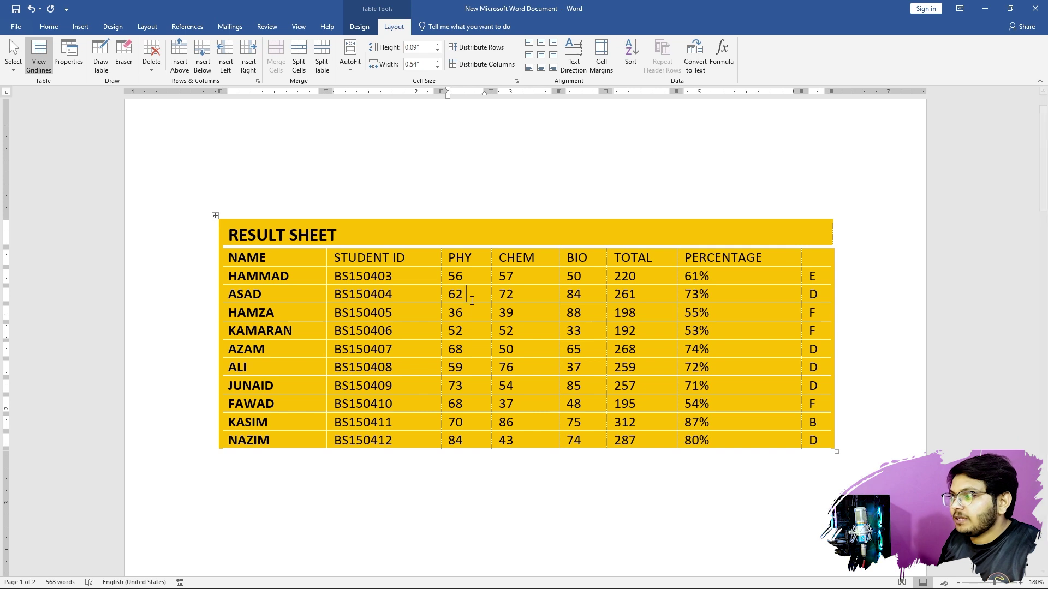
type("SDFLKAJFDL LSKDJFLKASJKLJSAKLDJ")
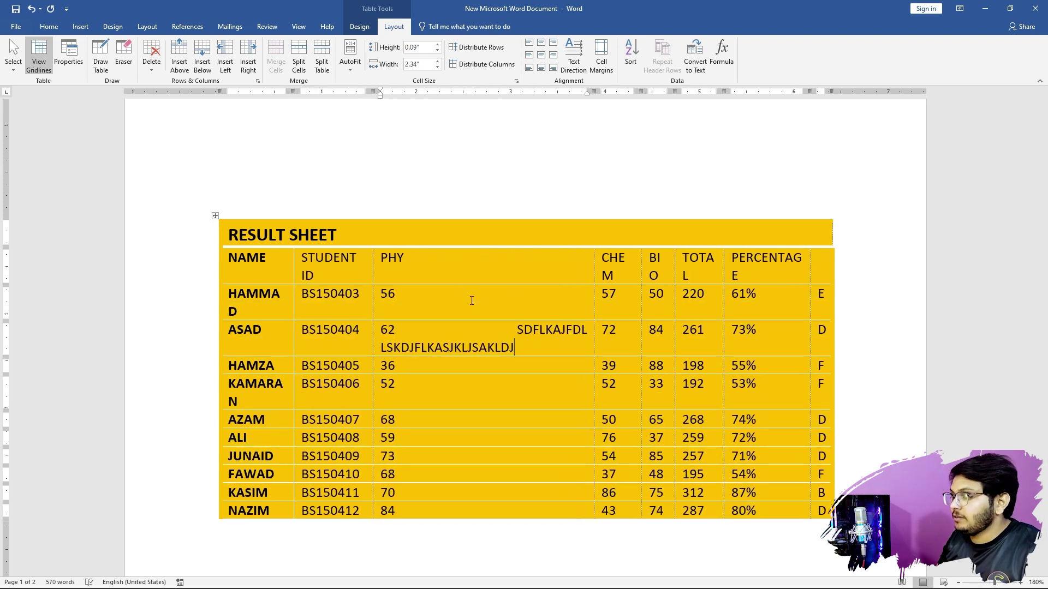
key("BackSpace")
key("BackSpace")
key("BackSpace")
key("BackSpace")
key("BackSpace")
key("BackSpace")
key("BackSpace")
key("BackSpace")
key("BackSpace")
key("BackSpace")
key("BackSpace")
key("BackSpace")
key("BackSpace")
key("BackSpace")
key("BackSpace")
key("BackSpace")
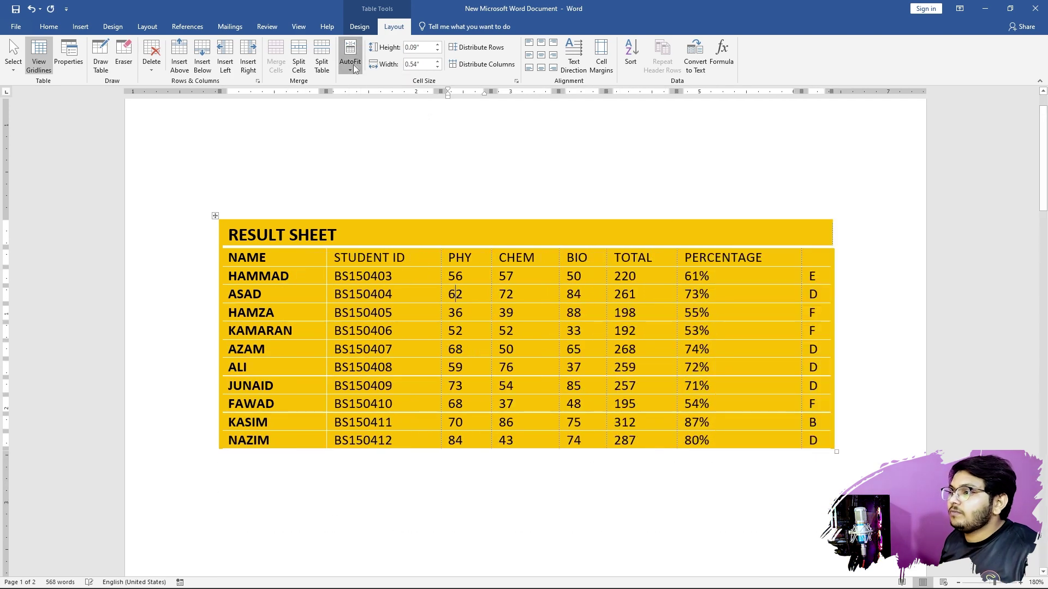
Step: Set the RESULT SHEET table's AutoFit option to Fixed Column Width
left_click(353, 64)
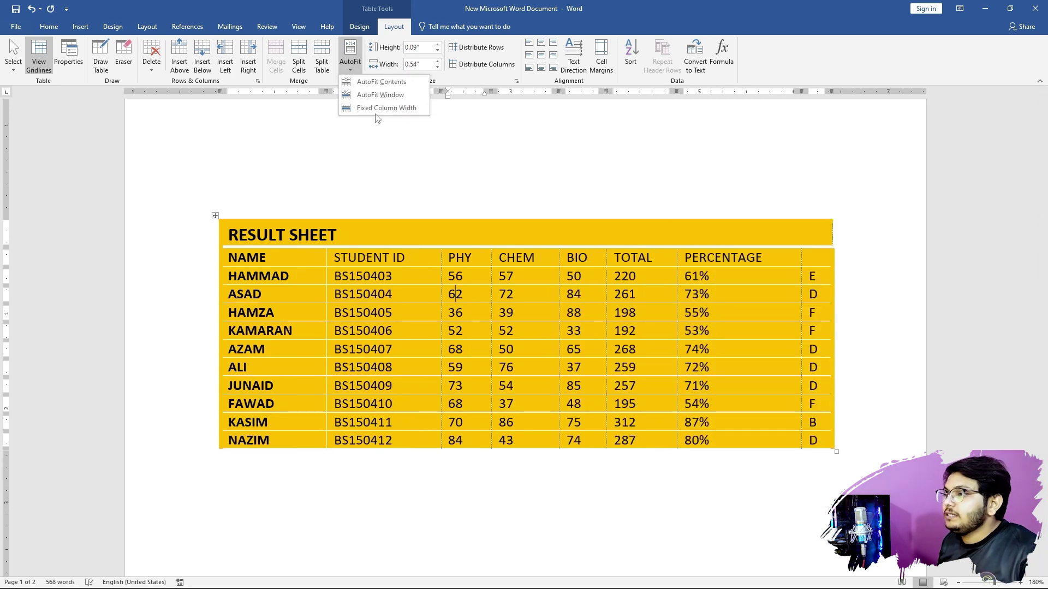
left_click(389, 108)
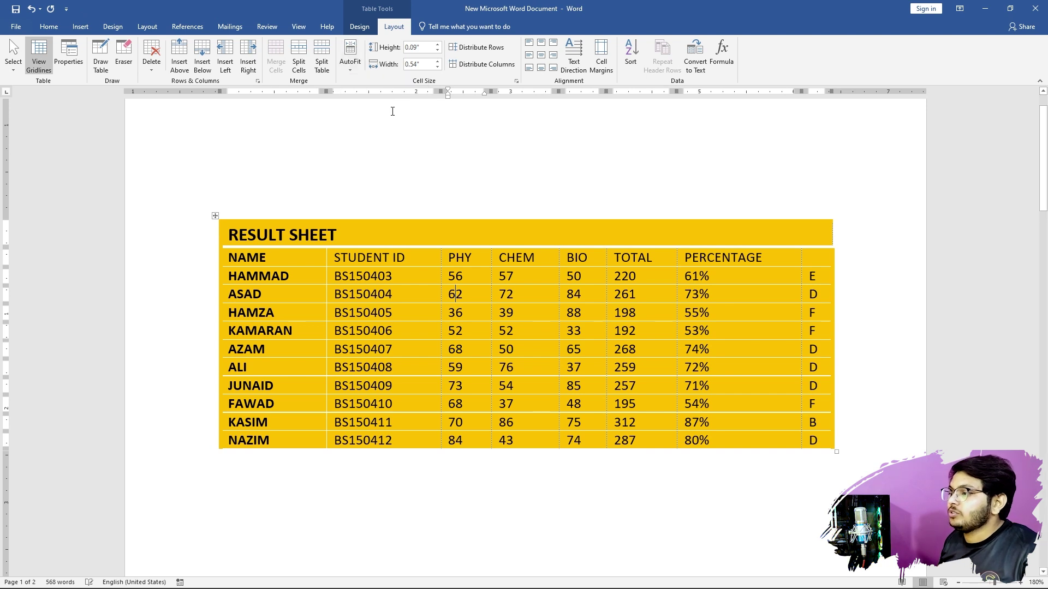
Step: Enter the test text "SDLKJSDFLJLKJFKLSDJFKLSDJ" and "SDF SD F SD F" after 57 in the CHEM column's first mark cell, and undo it
left_click(524, 279)
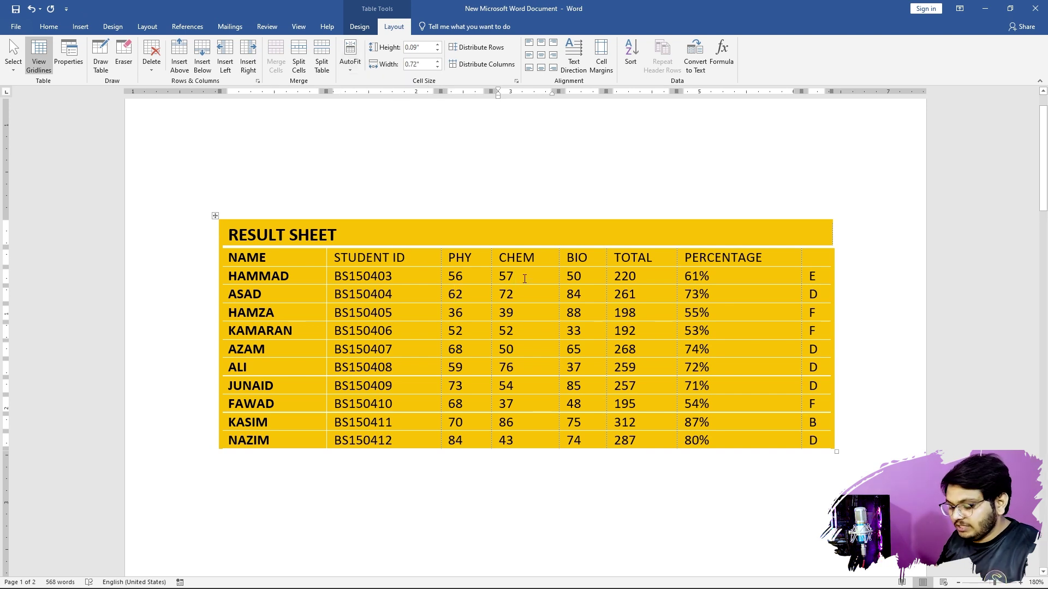
type("SDLKJSDFLJLKJFKLSDJFKLSDJ")
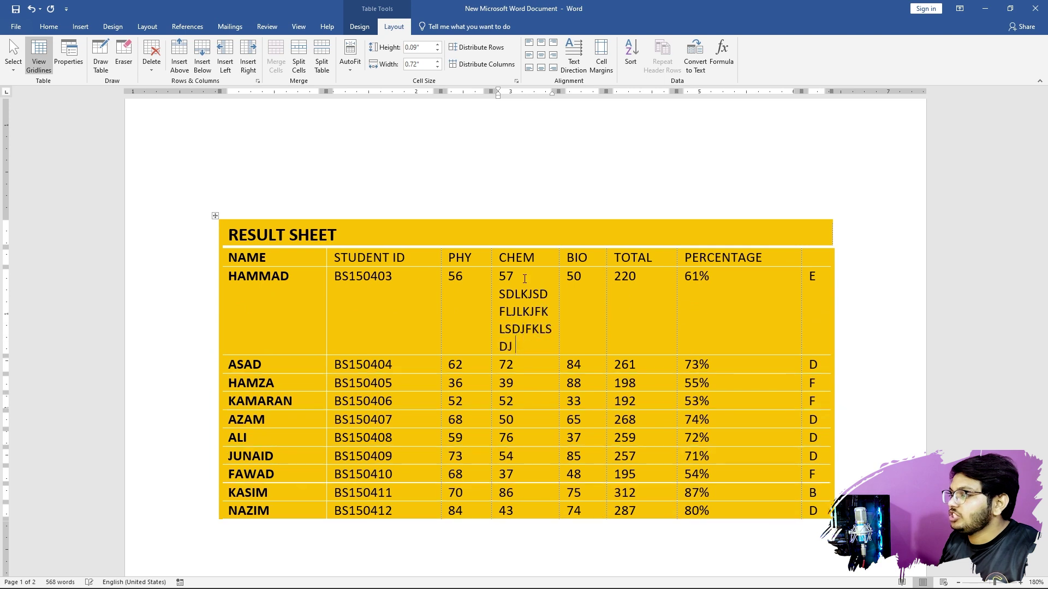
key("Return")
key("Return")
type("SDF SD F SD F")
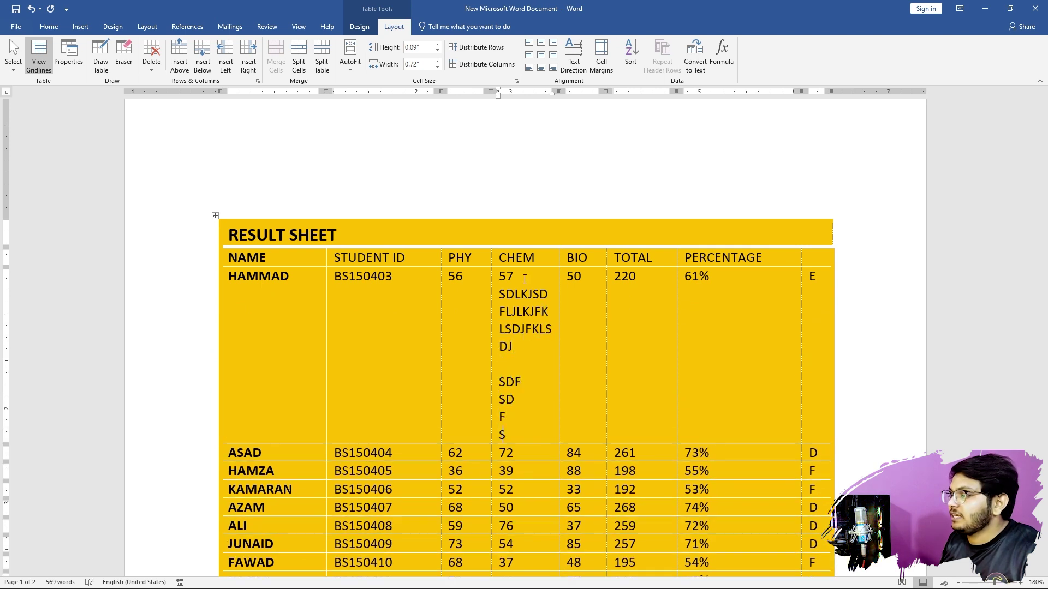
key("ctrl+z")
key("ctrl+z")
key("ctrl+z")
key("ctrl+z")
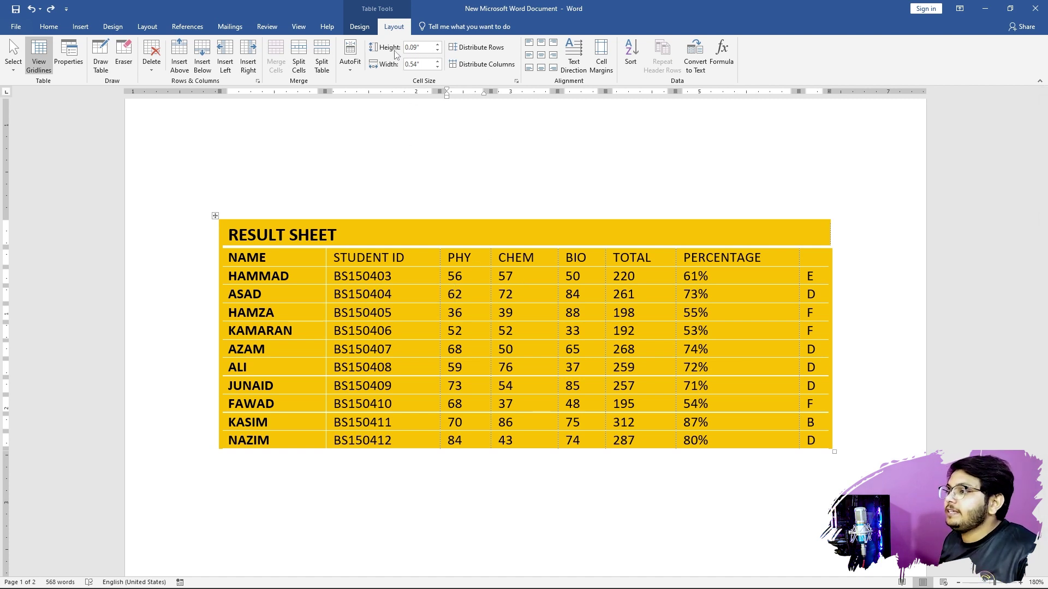
Step: Insert a table with four columns and five rows below the document's last paragraph
left_click(809, 390)
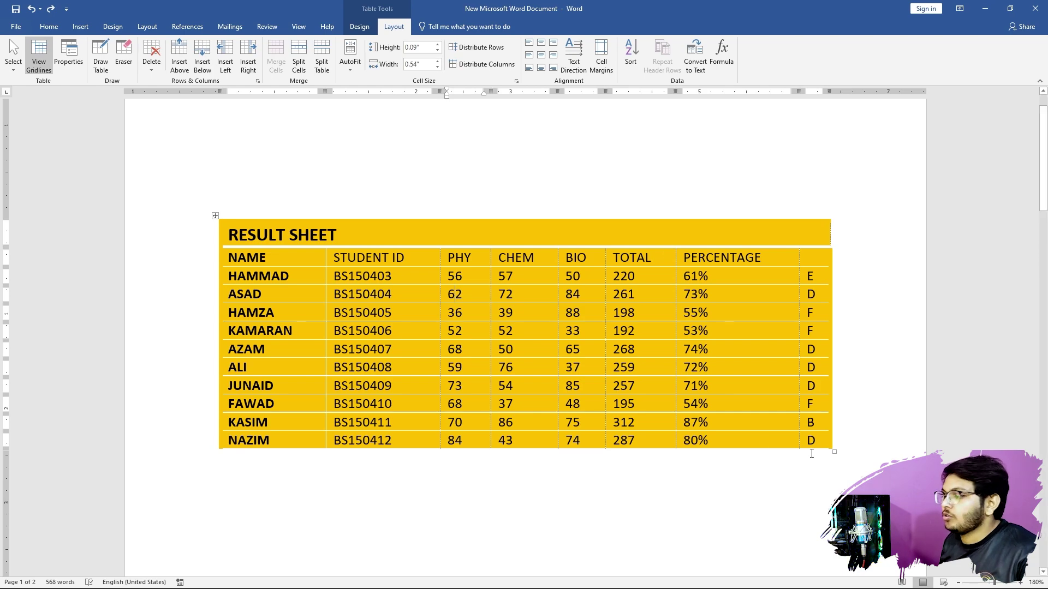
scroll(344, 307, "down", 5)
left_click(208, 298)
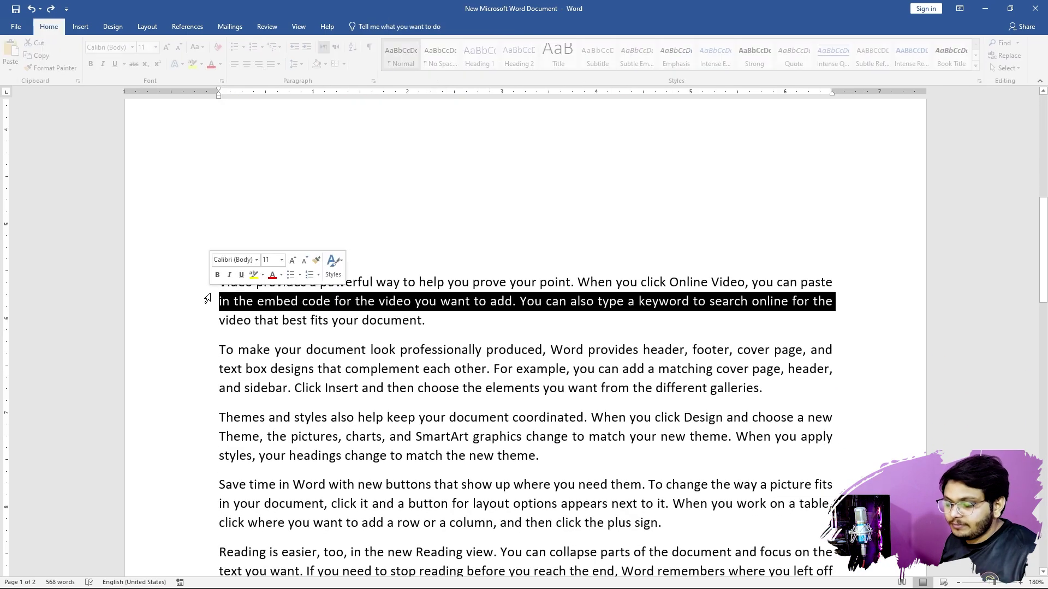
scroll(297, 286, "down", 6)
scroll(328, 327, "up", 3)
left_click(347, 351)
scroll(349, 335, "down", 3)
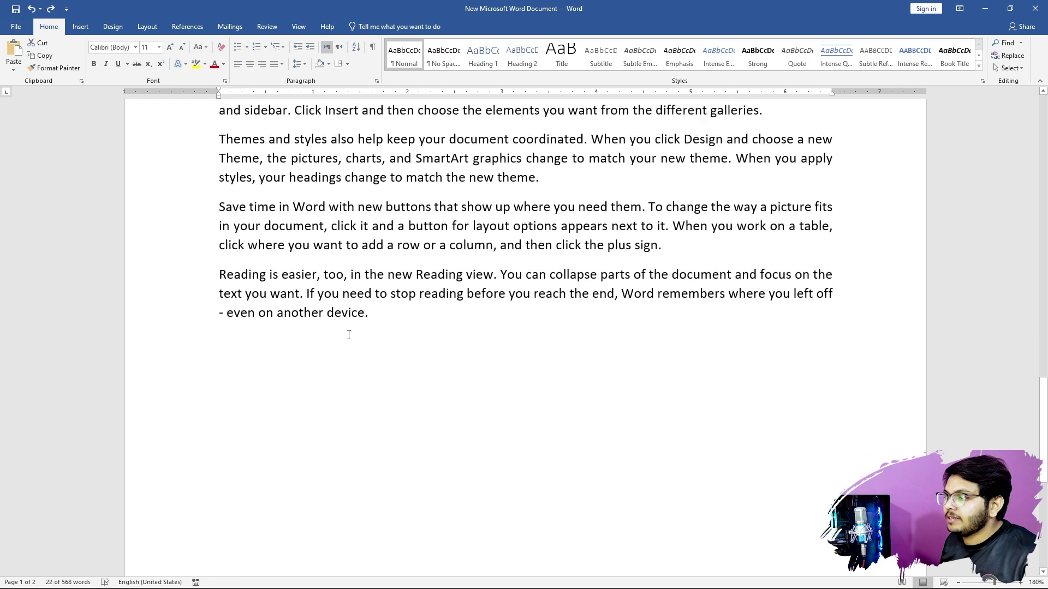
scroll(367, 354, "up", 2)
scroll(202, 208, "down", 4)
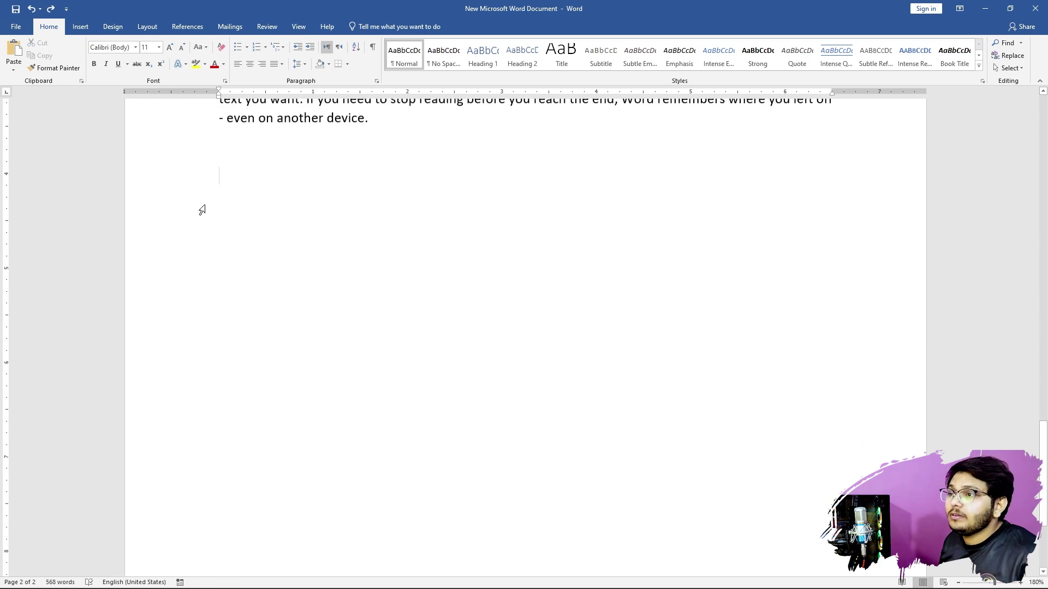
left_click(81, 26)
left_click(86, 63)
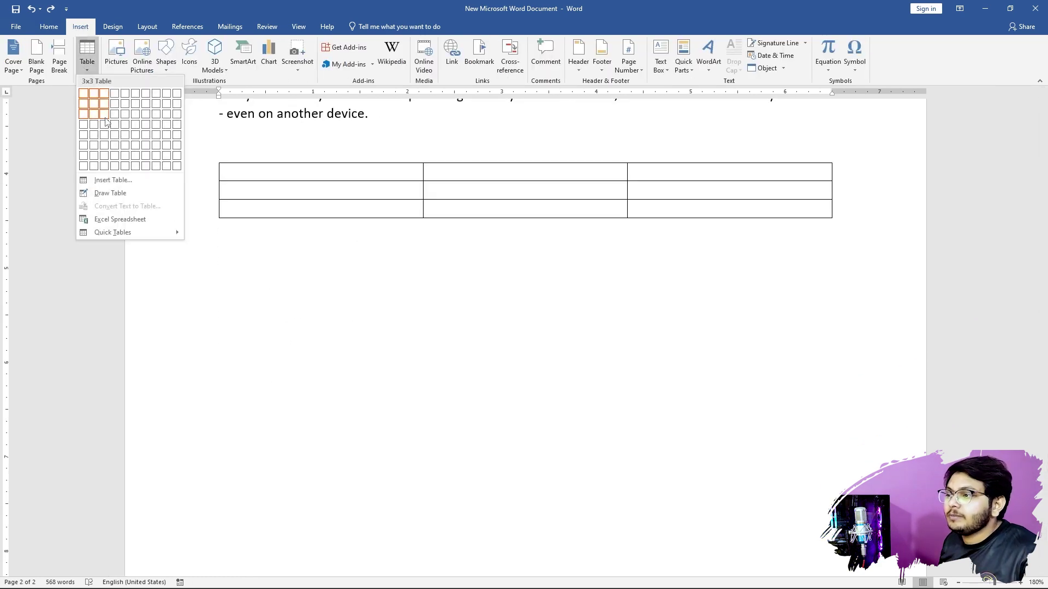
left_click(115, 137)
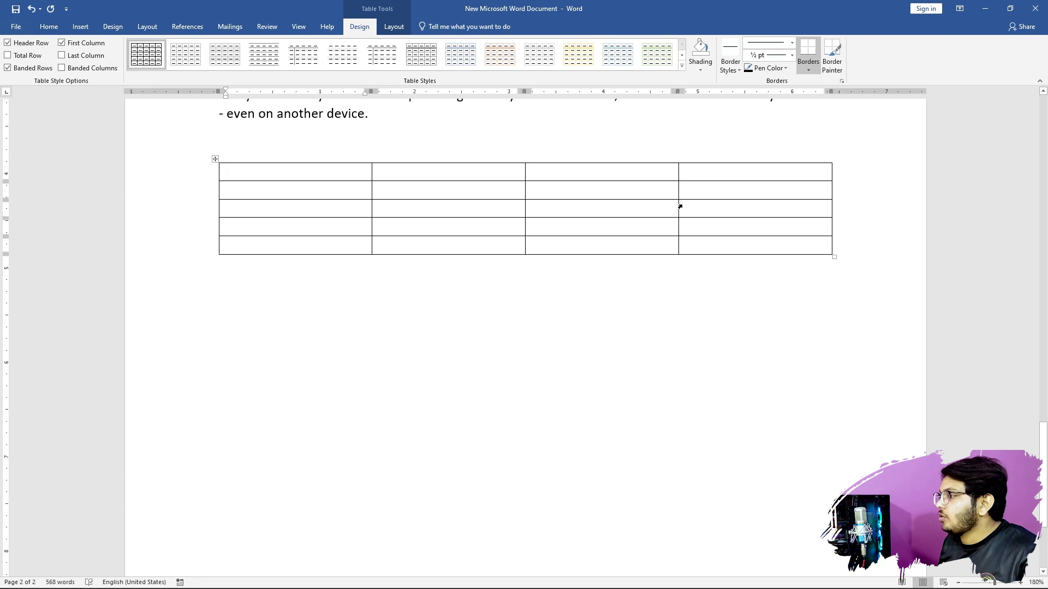
Step: Resize the new table unevenly, narrowing its first and last columns and making its first, third and last rows taller
left_click_drag(678, 202, 726, 202)
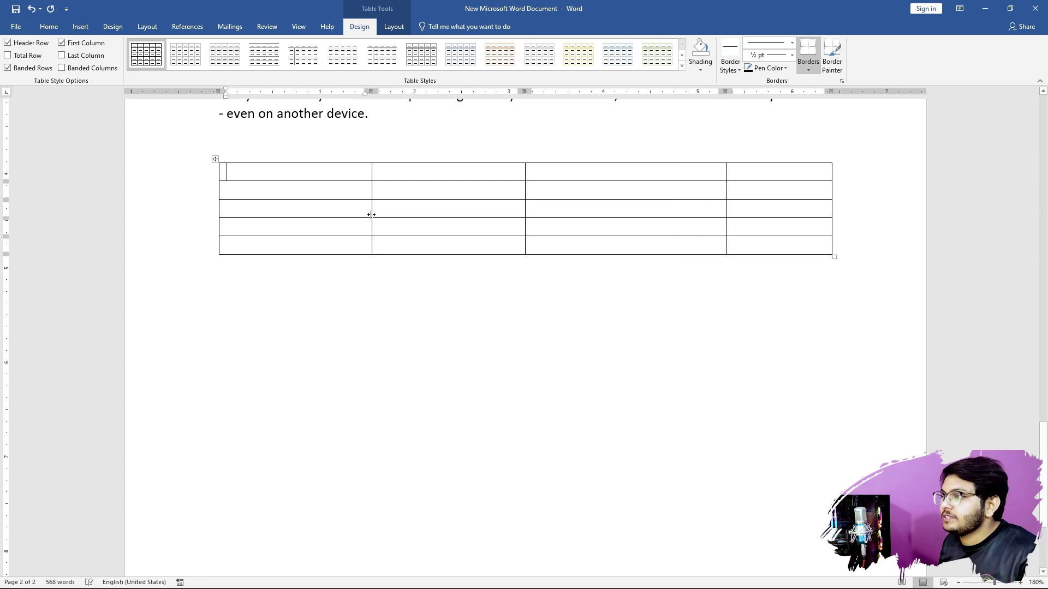
left_click_drag(371, 214, 236, 212)
left_click_drag(321, 181, 322, 280)
left_click_drag(316, 315, 320, 456)
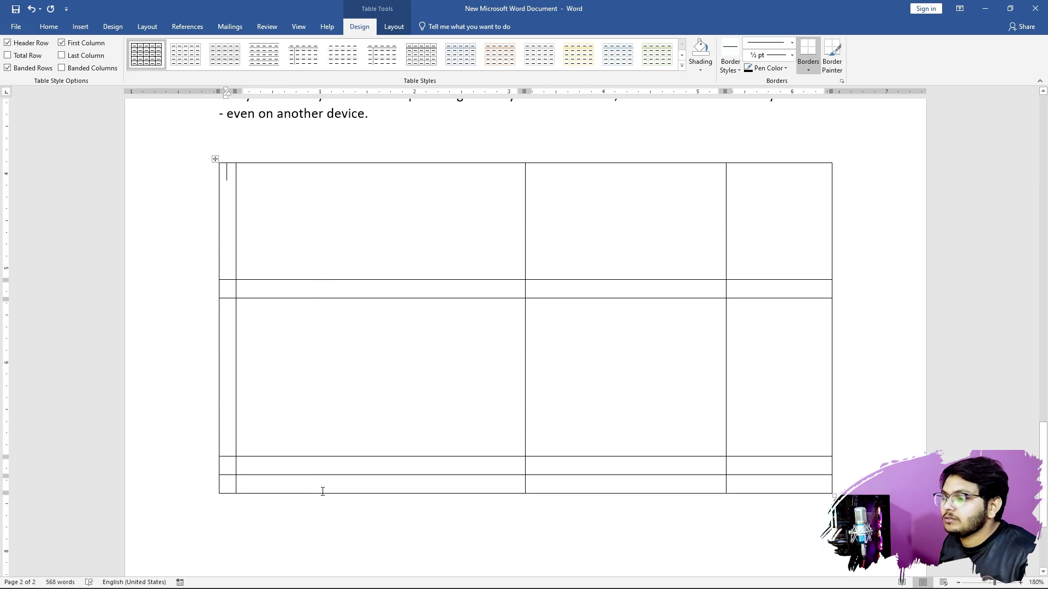
left_click(321, 493)
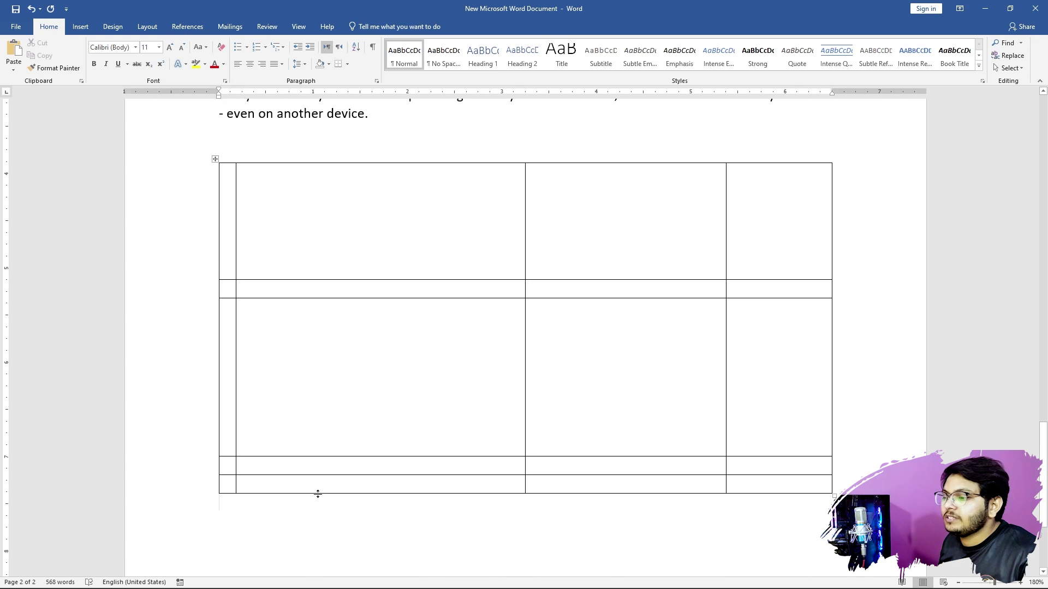
left_click_drag(318, 494, 323, 569)
scroll(384, 363, "down", 1)
scroll(396, 370, "up", 1)
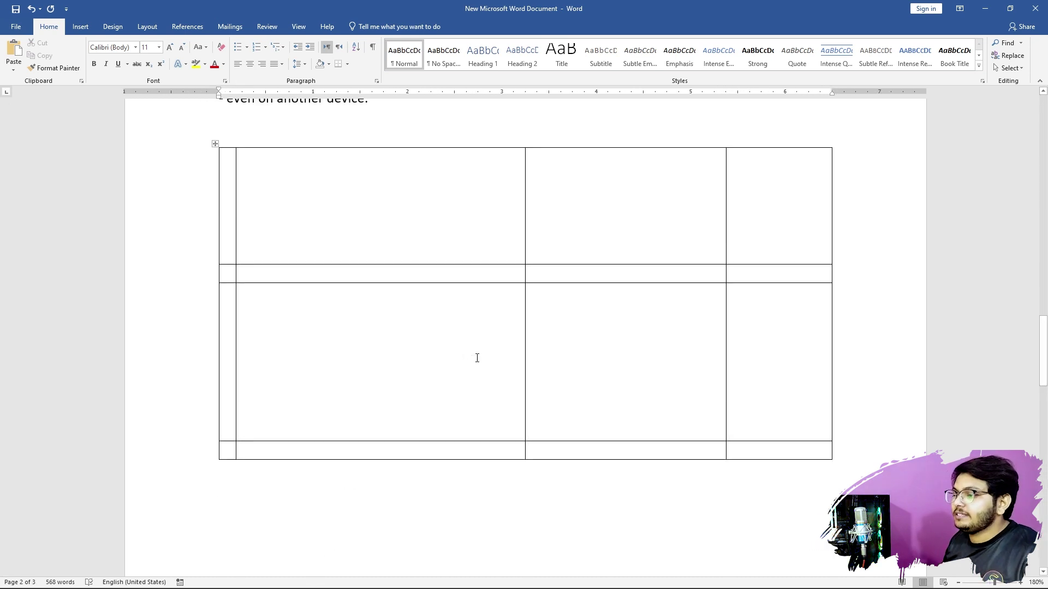
Step: Delete the text above the new table from "styles, your headings change" through "even on another device."
scroll(475, 355, "down", 3)
scroll(461, 356, "up", 7)
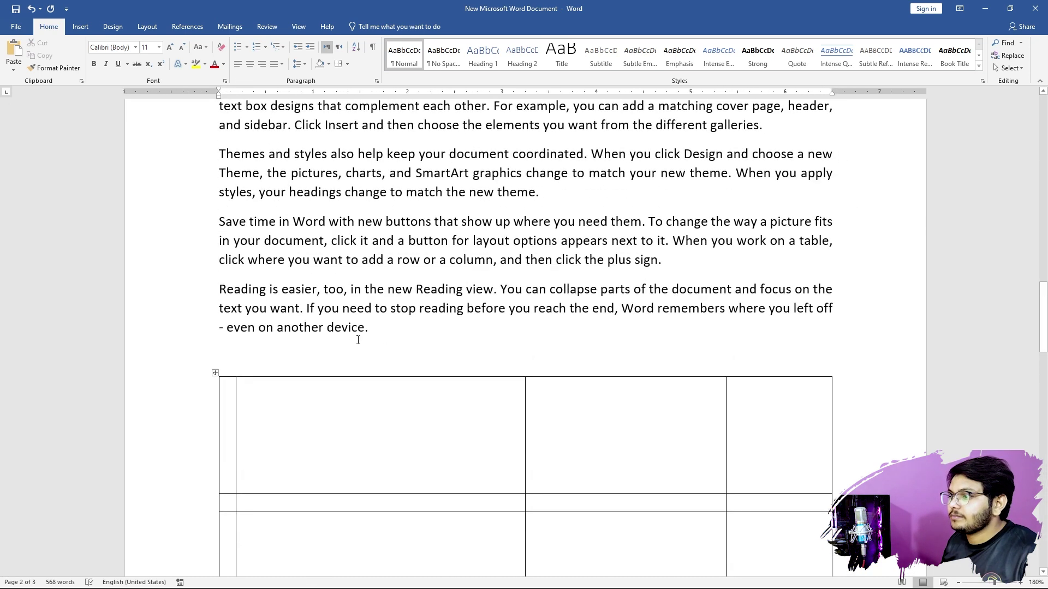
left_click_drag(358, 339, 219, 193)
key("BackSpace")
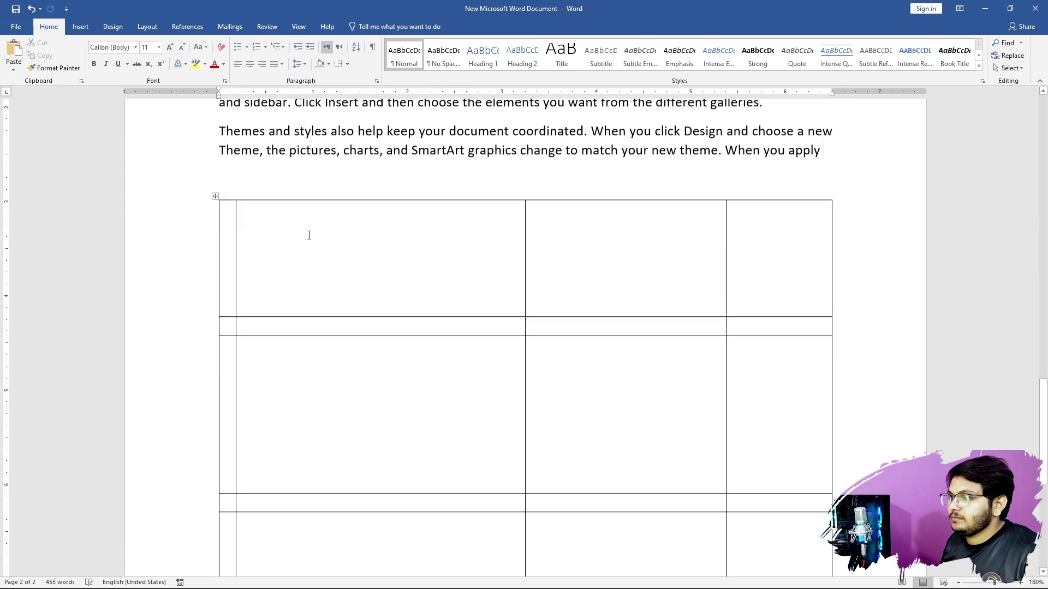
Step: Set the row height of the whole new table to 0.8" and try adjusting its column width
scroll(395, 293, "down", 2)
scroll(627, 322, "down", 3)
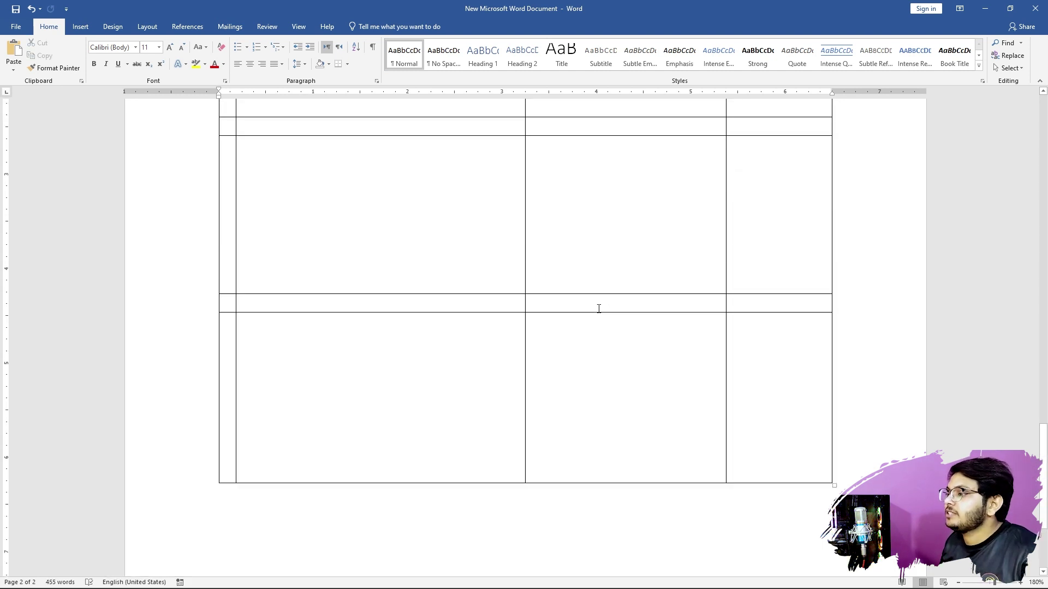
scroll(599, 309, "up", 4)
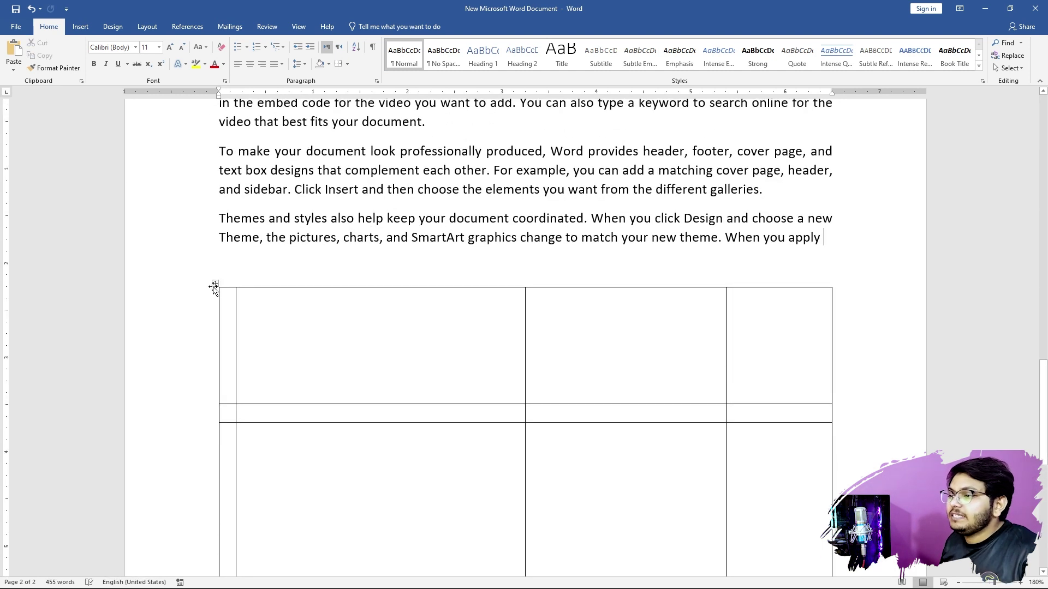
left_click(215, 284)
scroll(393, 334, "down", 3)
left_click(395, 27)
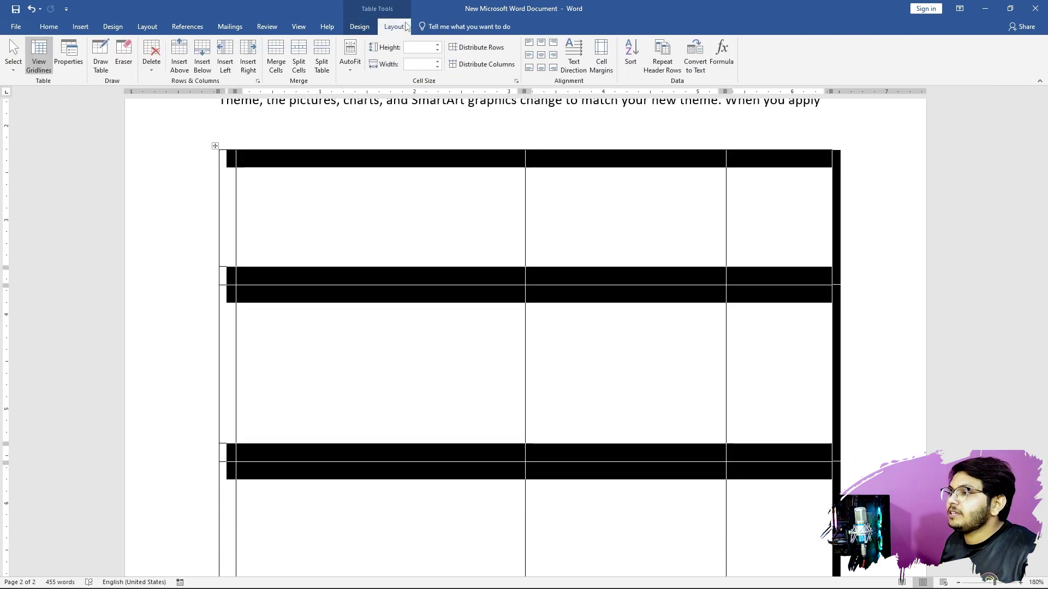
left_click(438, 49)
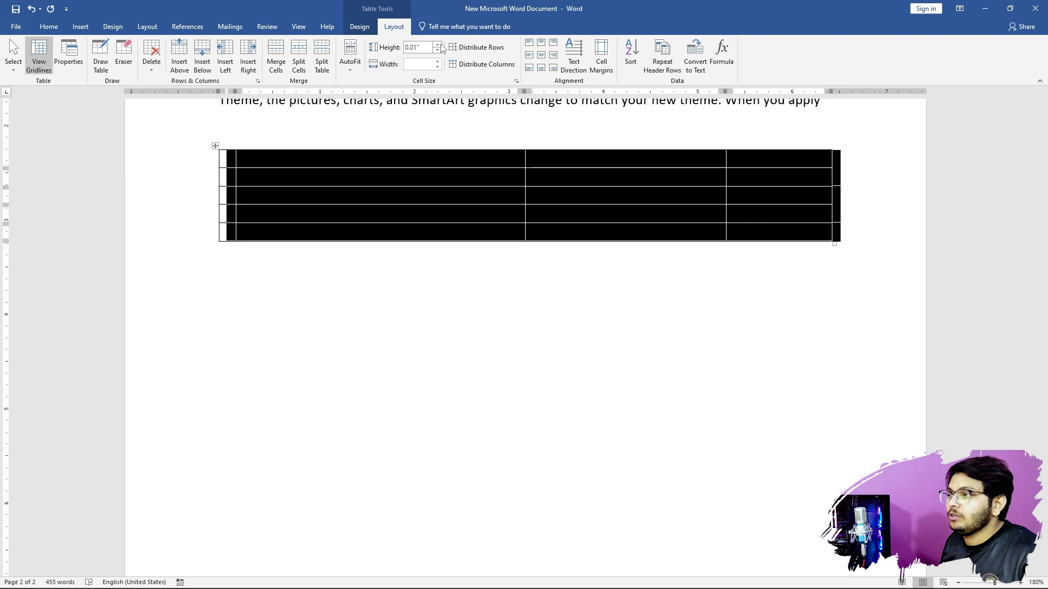
left_click(439, 44)
left_click(440, 44)
left_click(440, 44)
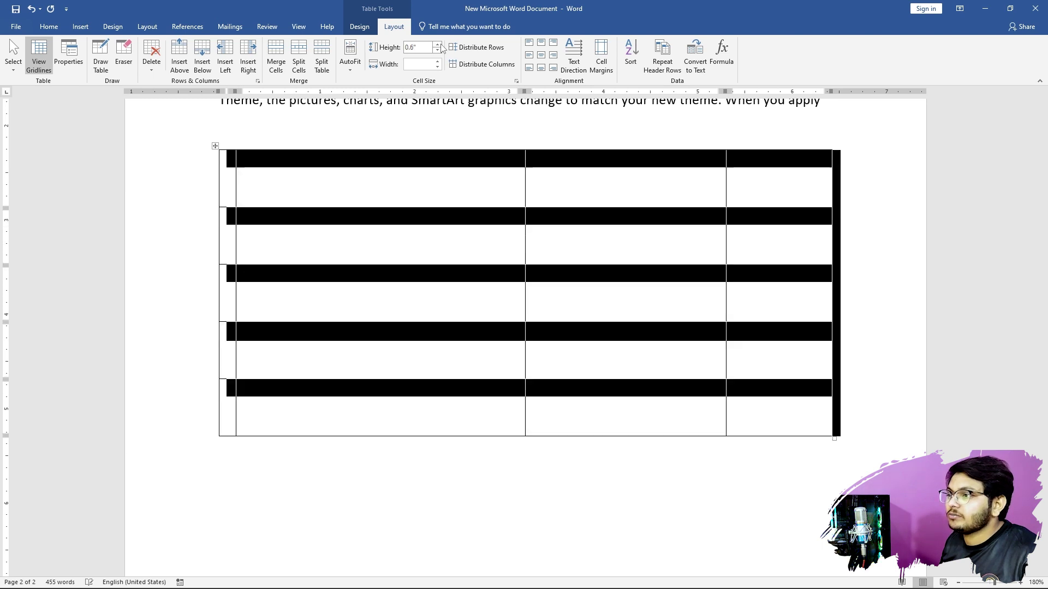
left_click(440, 45)
left_click(441, 45)
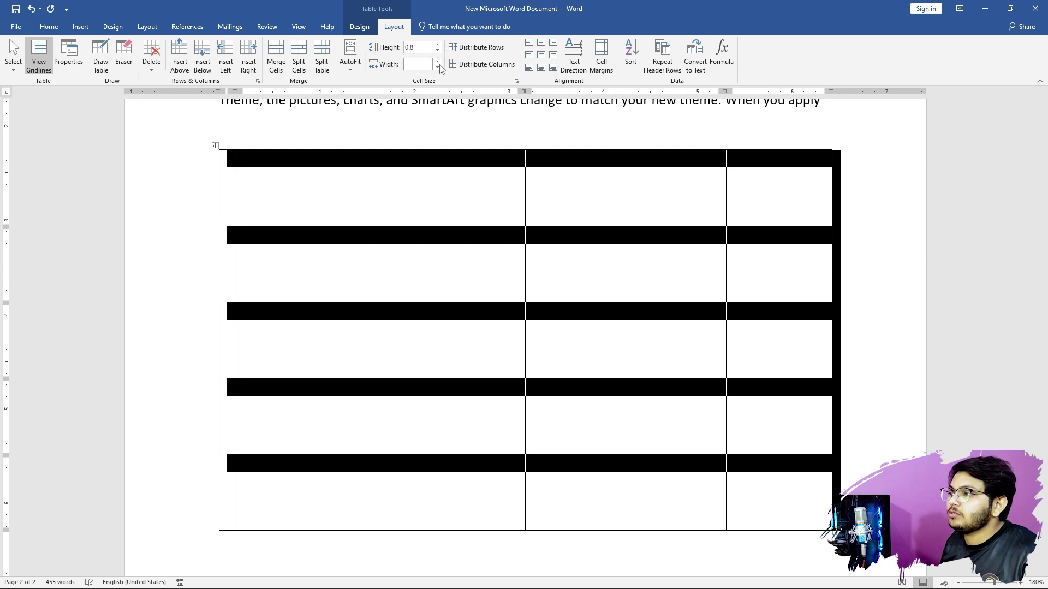
left_click(439, 66)
left_click_drag(440, 63, 440, 64)
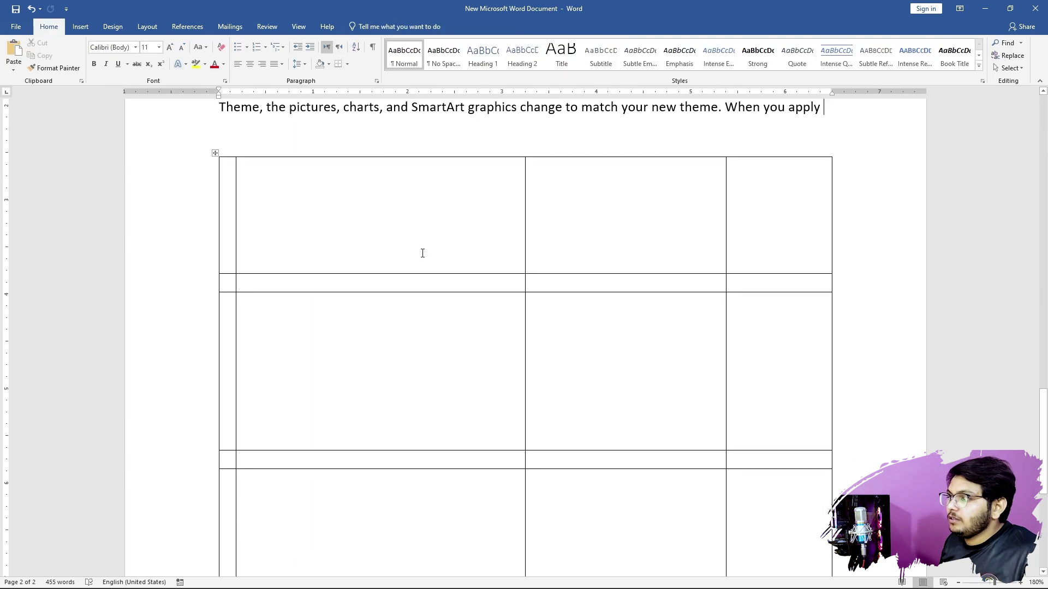
Step: Distribute the rows and columns of the whole new table evenly
scroll(422, 220, "down", 3)
scroll(422, 220, "up", 3)
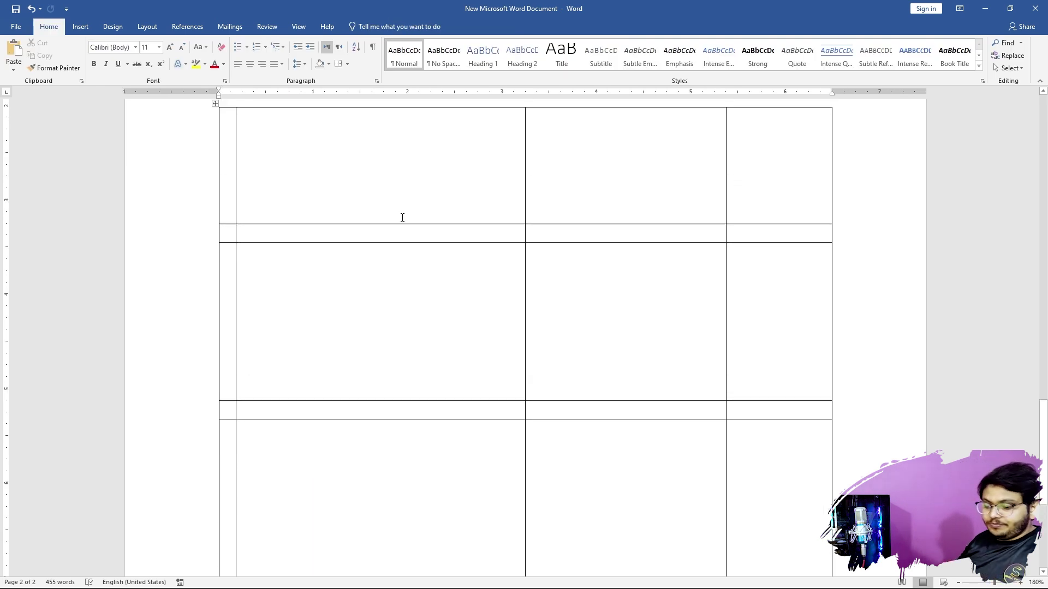
scroll(385, 267, "down", 1)
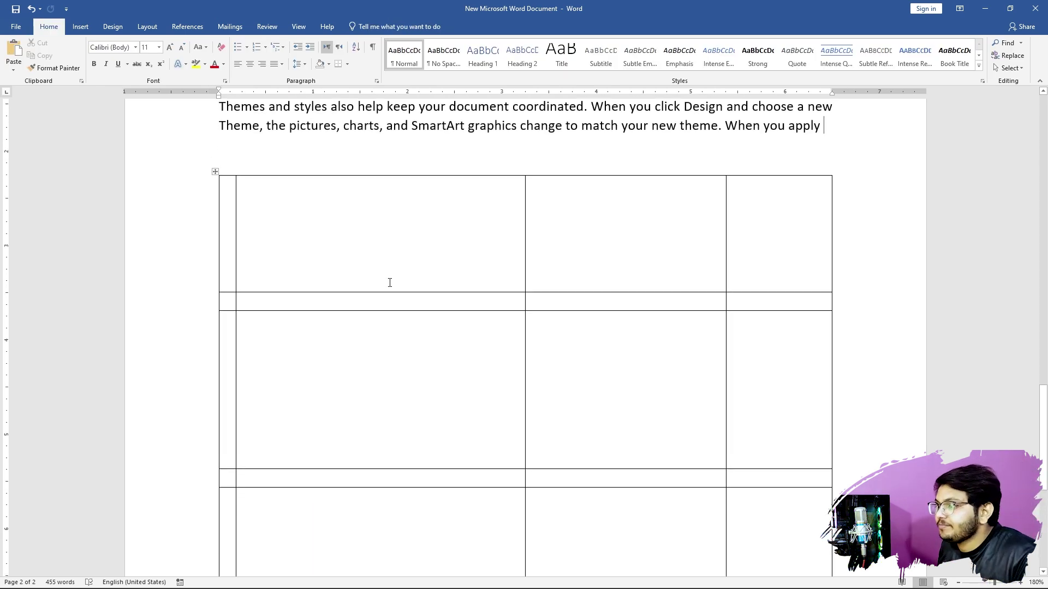
scroll(404, 251, "down", 1)
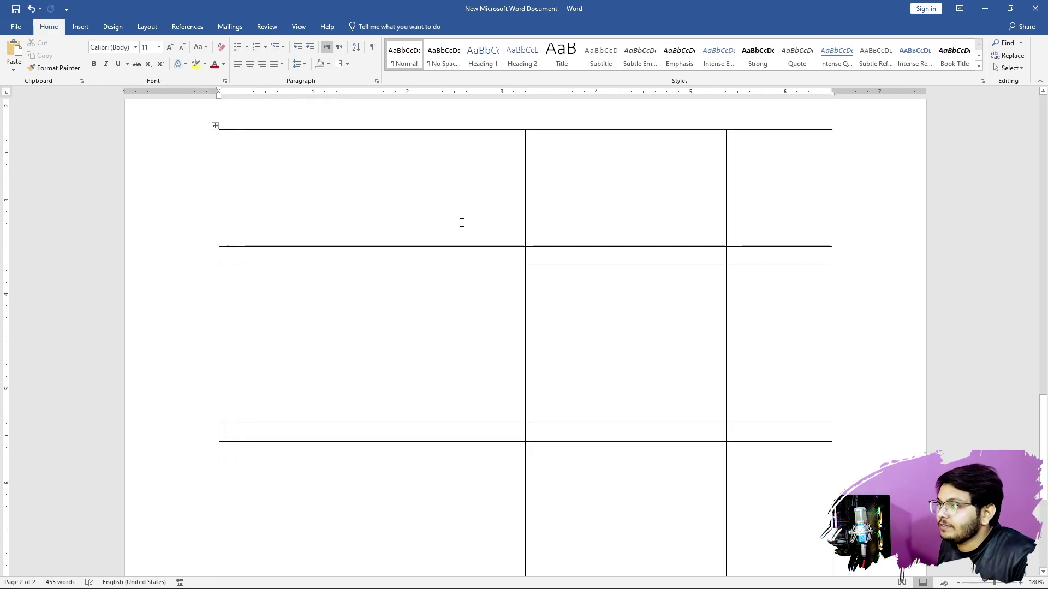
left_click(227, 138)
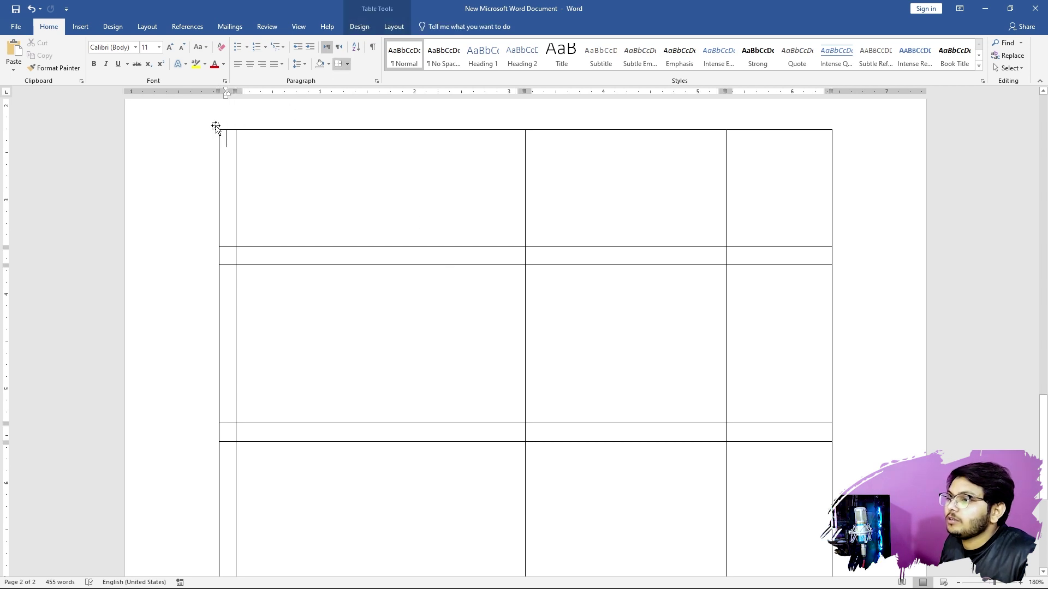
left_click(215, 126)
left_click(393, 27)
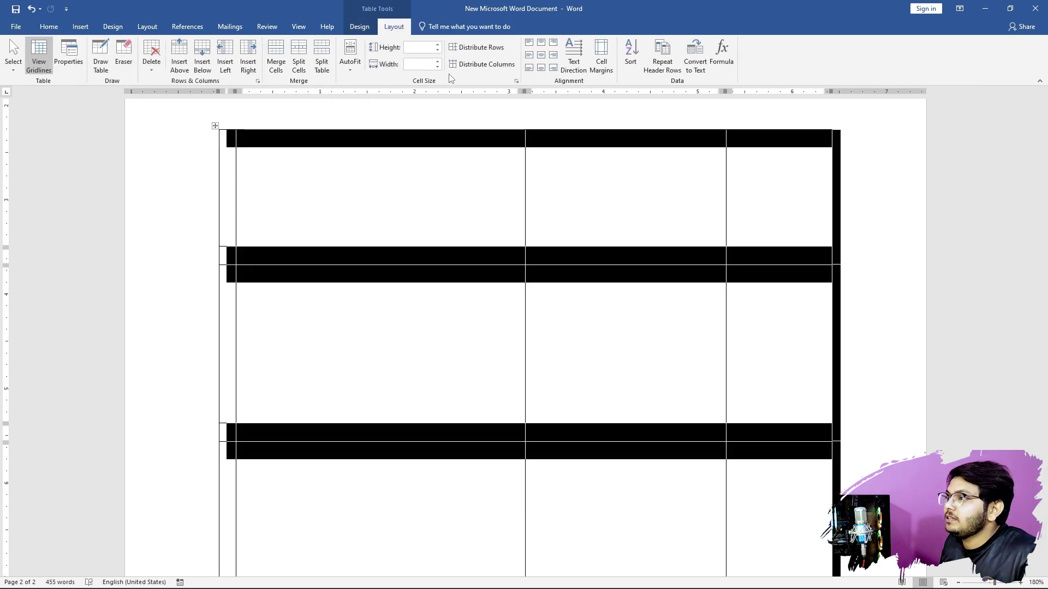
left_click(483, 48)
scroll(552, 288, "down", 2)
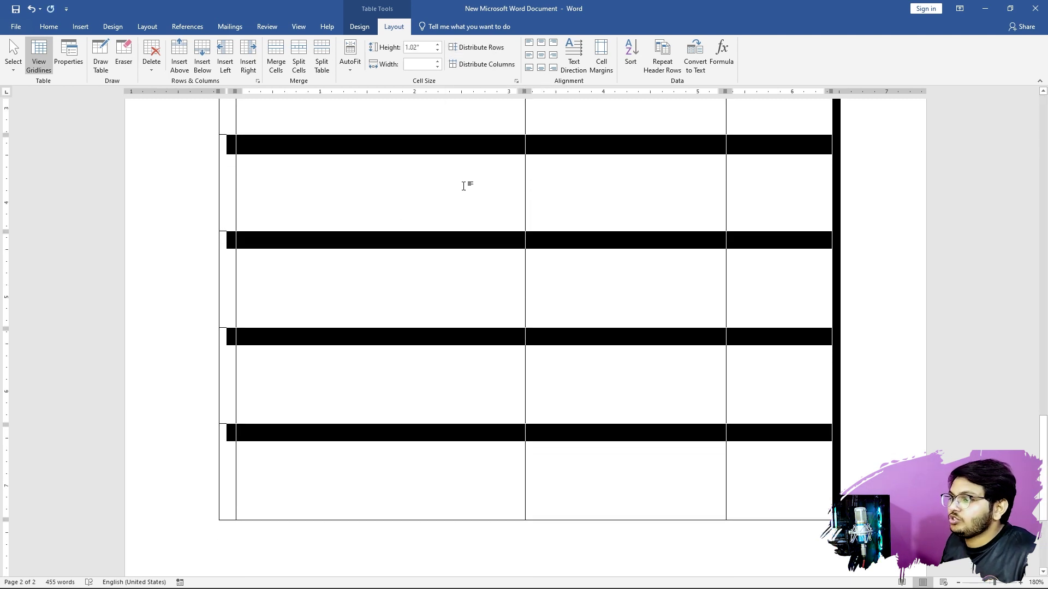
scroll(346, 180, "up", 2)
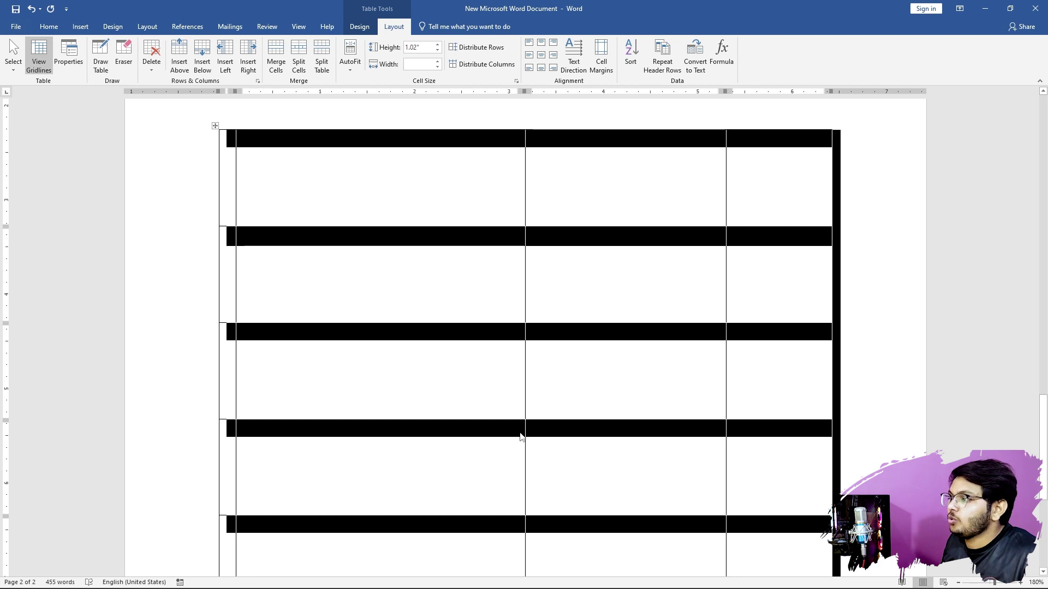
left_click(513, 67)
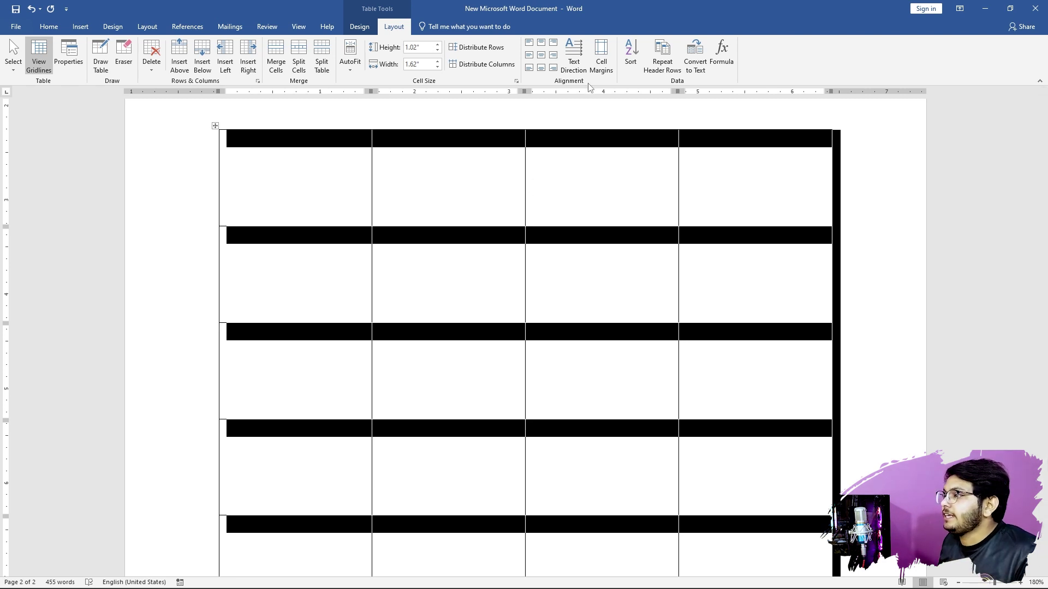
Step: Fill the new table's first row with the sample texts "SDFAFAS", "ASDFASF", "SADFASF" and "ASDF"
scroll(577, 123, "up", 5)
scroll(459, 290, "down", 1)
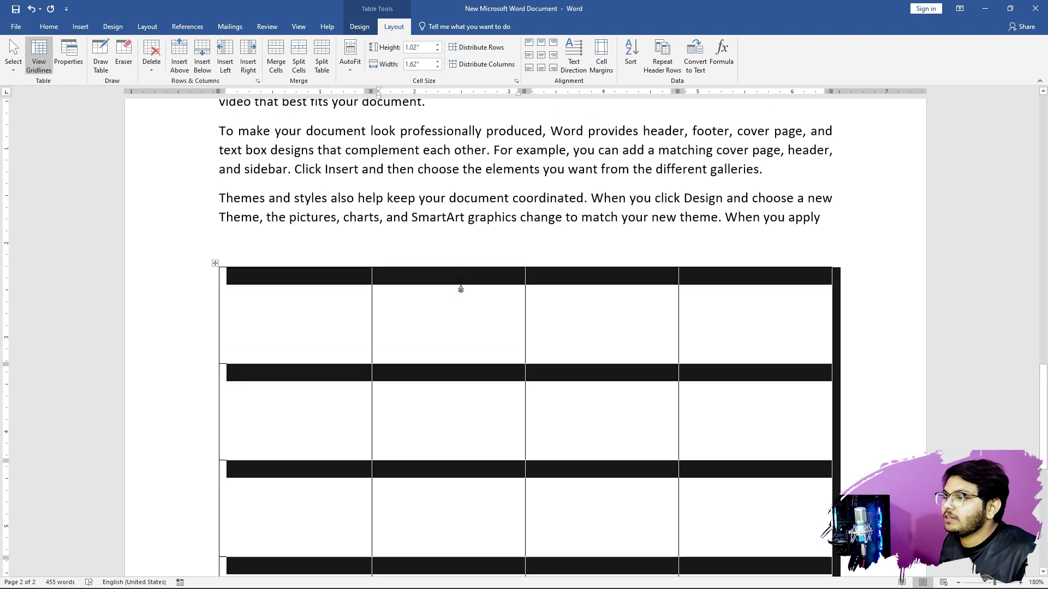
left_click(459, 290)
type("SDFAFAS")
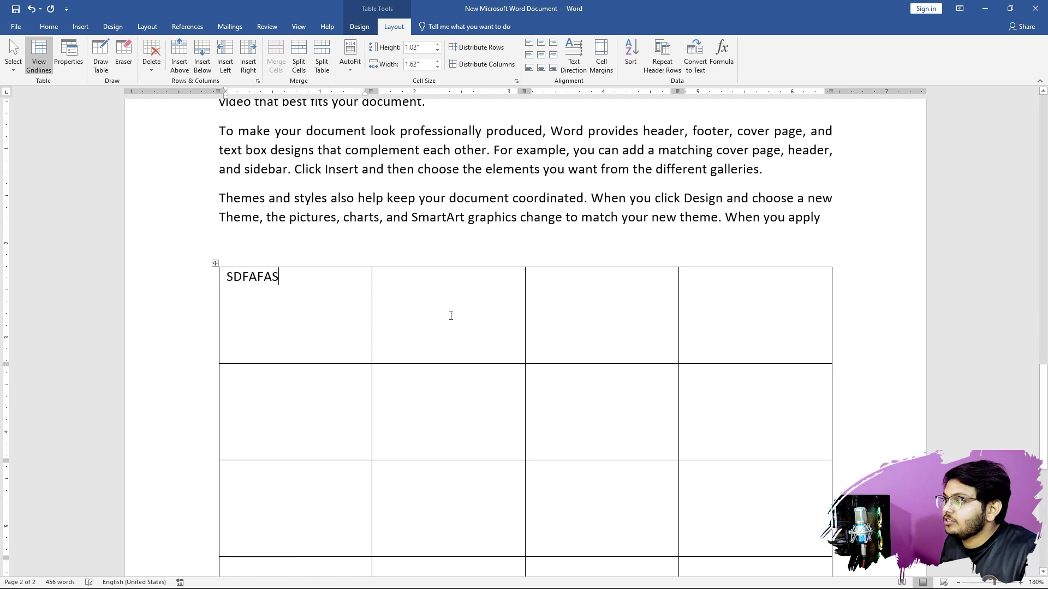
left_click(449, 314)
type("ASDFASF")
left_click(589, 309)
type("SADFASF")
left_click(723, 305)
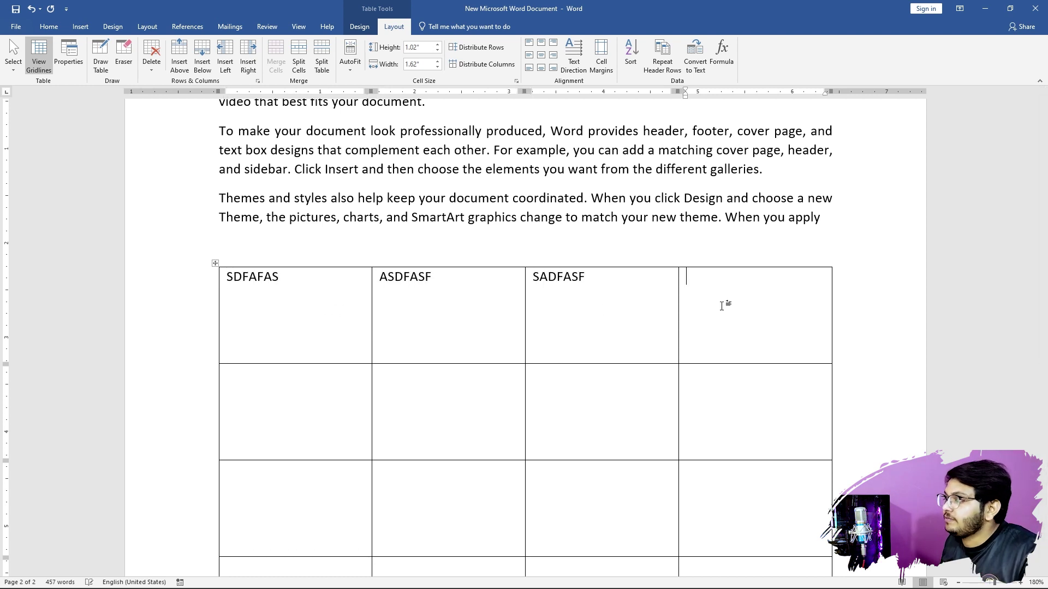
type("ASDF")
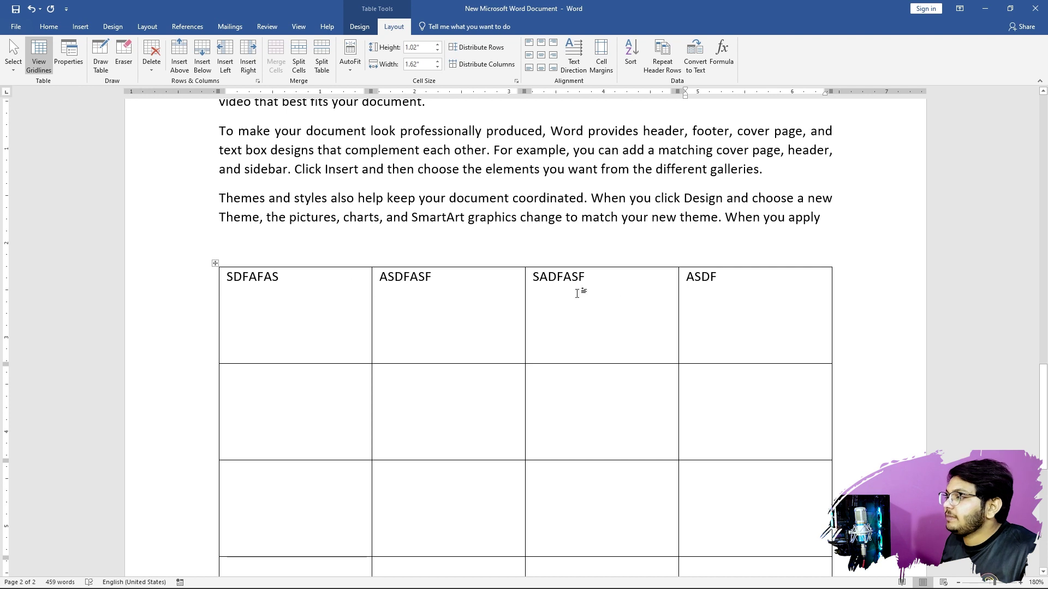
Step: Try the top center, top right, center left, center and center right alignments on the table's first row
left_click_drag(753, 298, 283, 299)
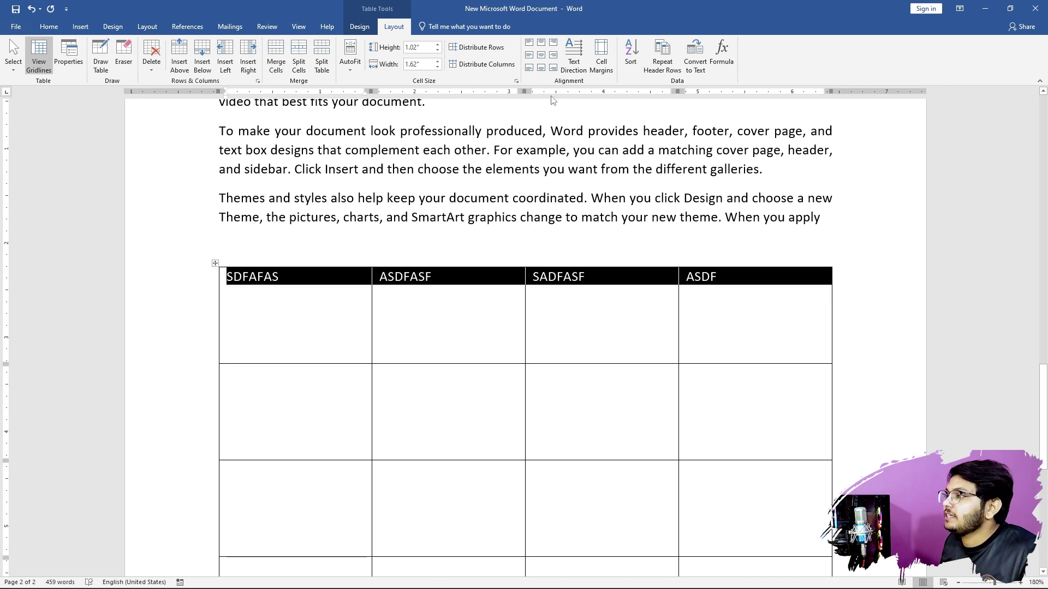
left_click(544, 46)
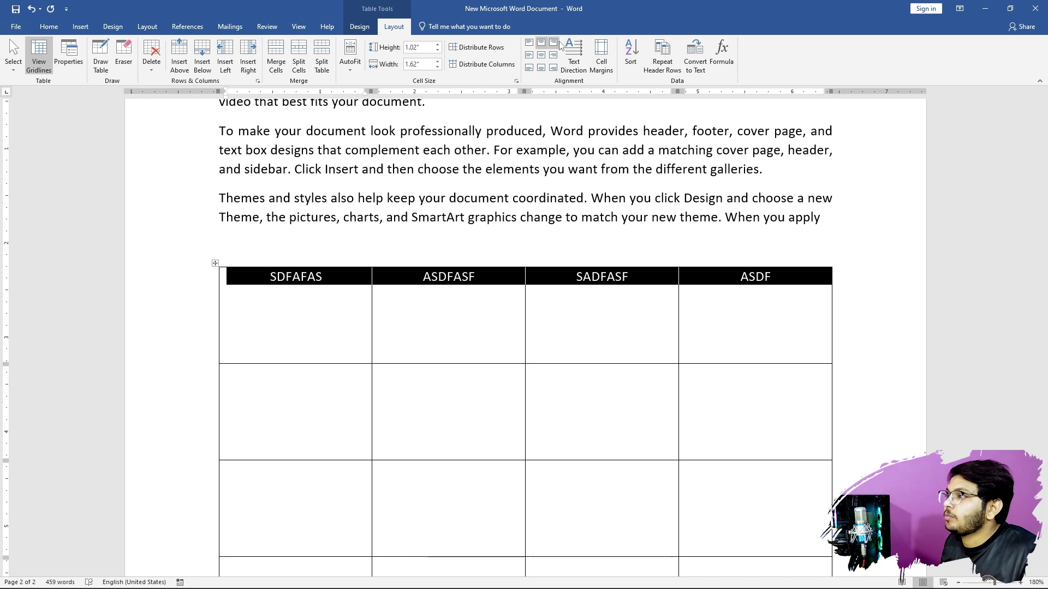
left_click(554, 43)
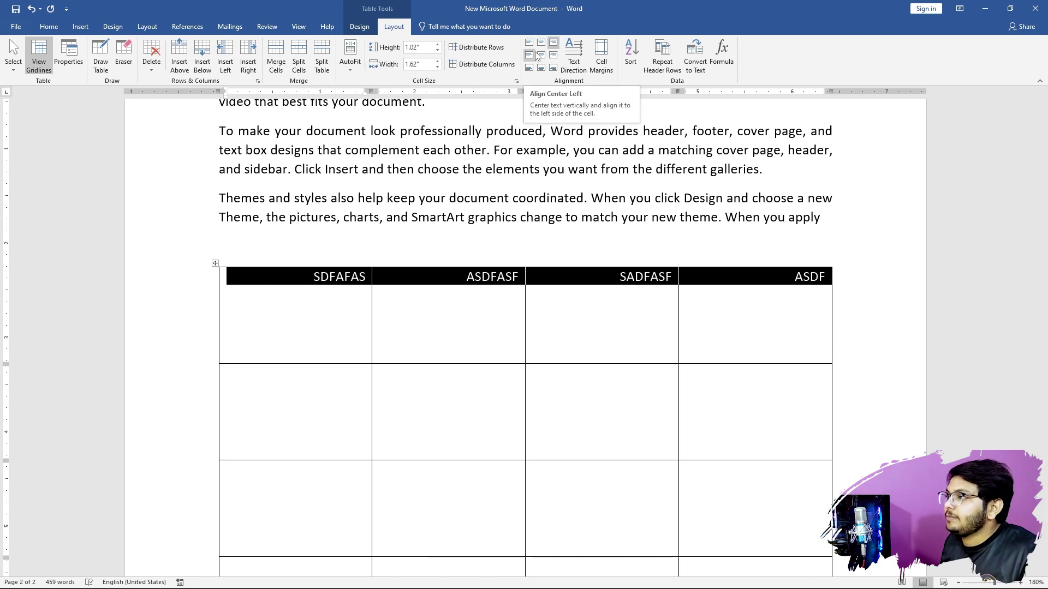
left_click(537, 56)
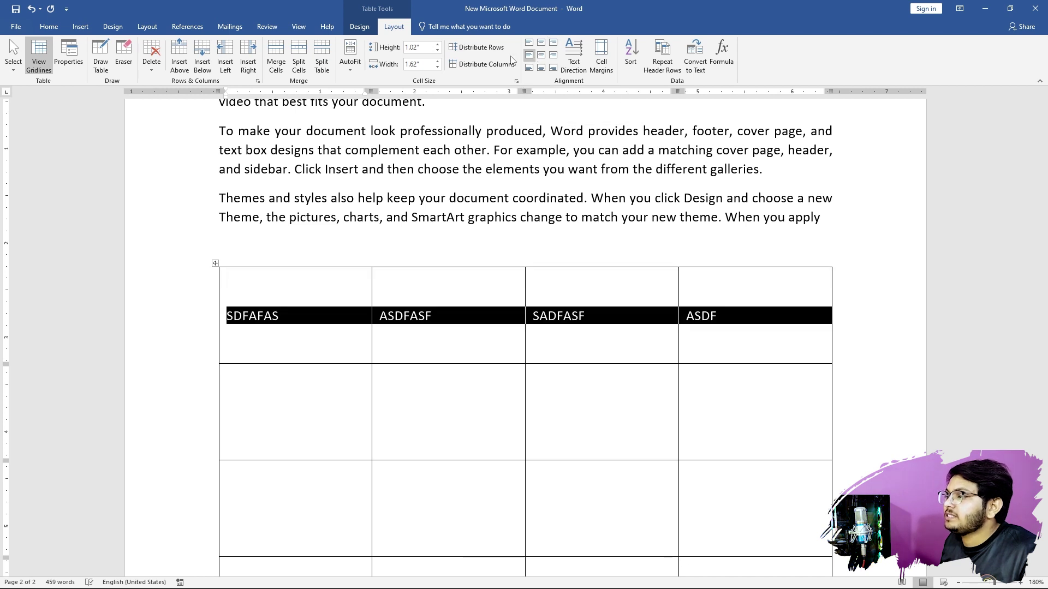
left_click(542, 56)
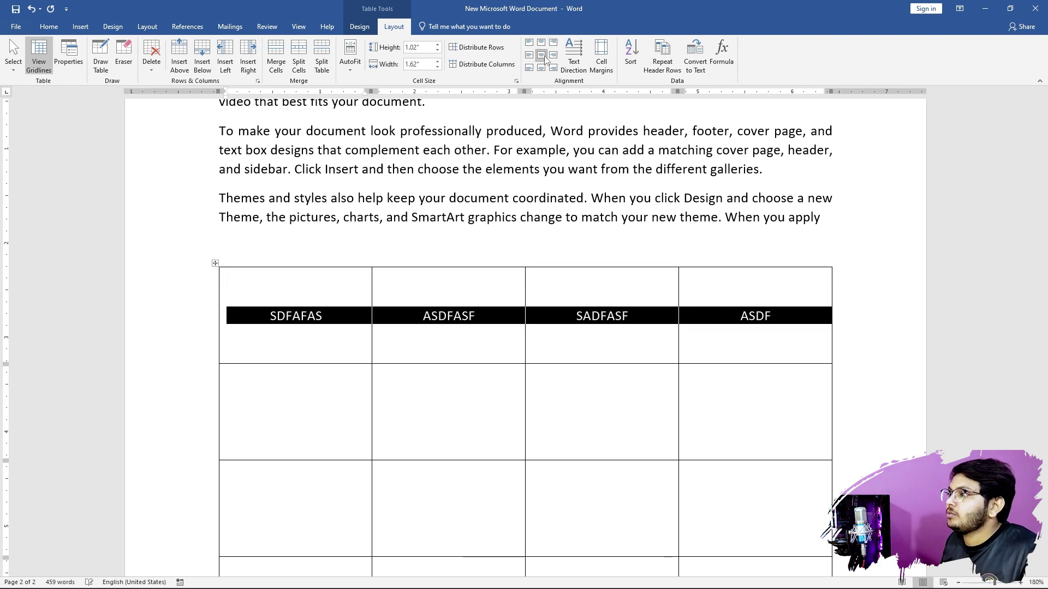
left_click(554, 56)
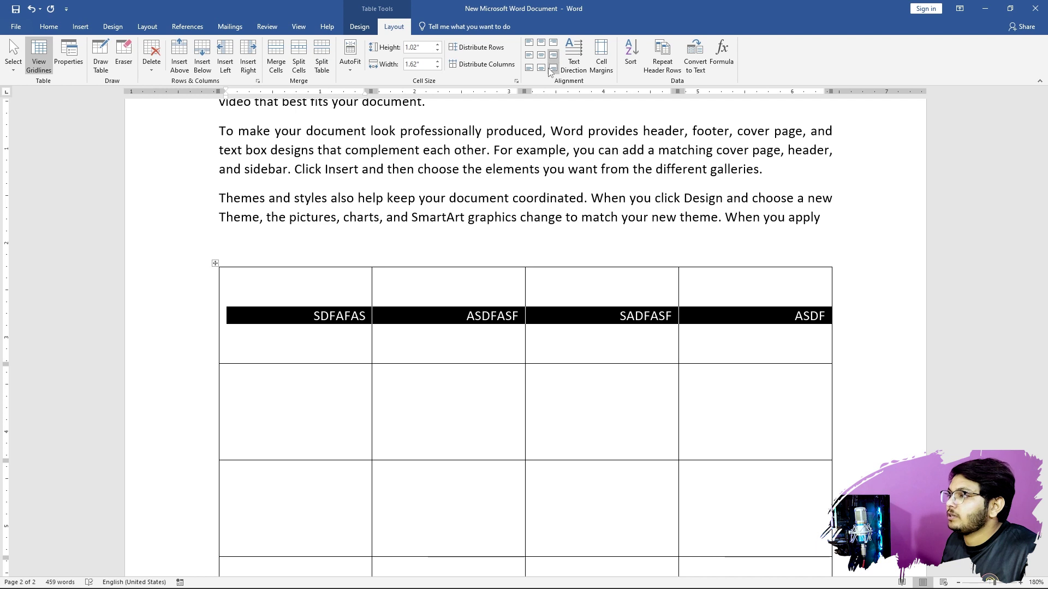
Step: Try the bottom center and bottom left alignments on the first row, ending with bottom right
left_click(553, 69)
left_click(541, 67)
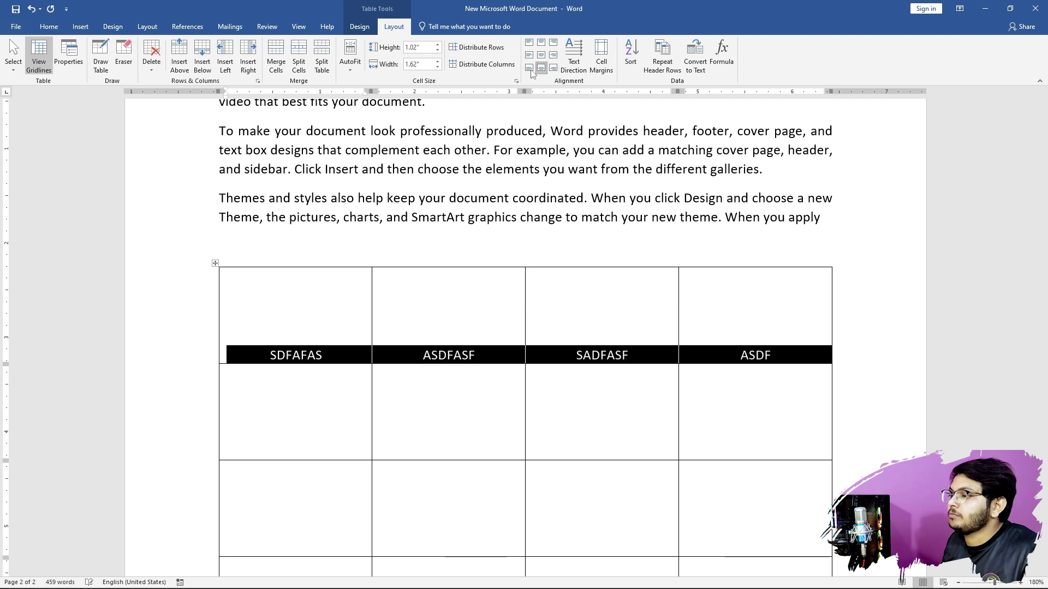
left_click(528, 68)
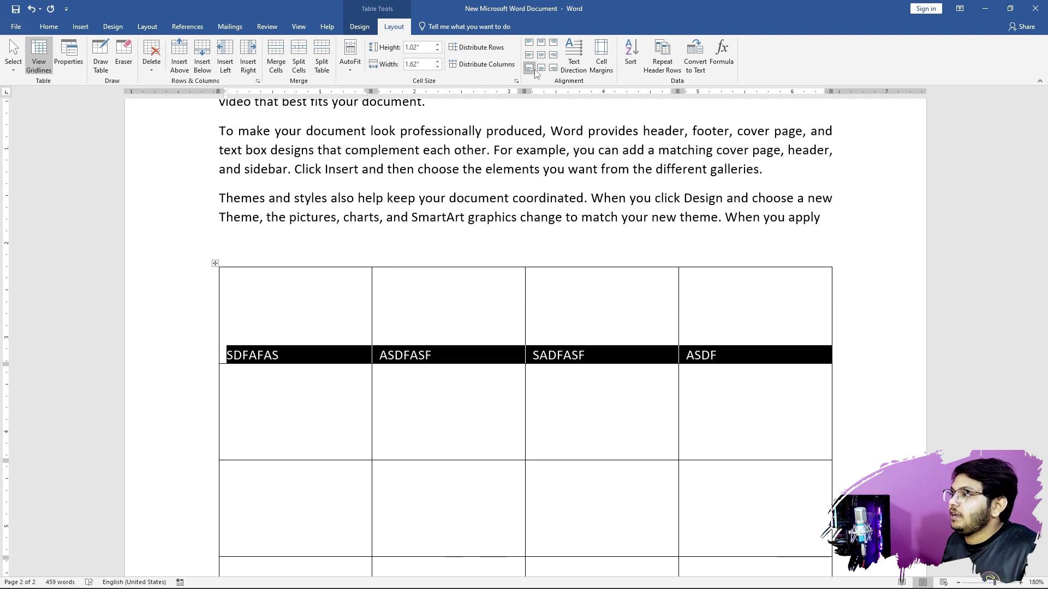
left_click(540, 68)
left_click(553, 68)
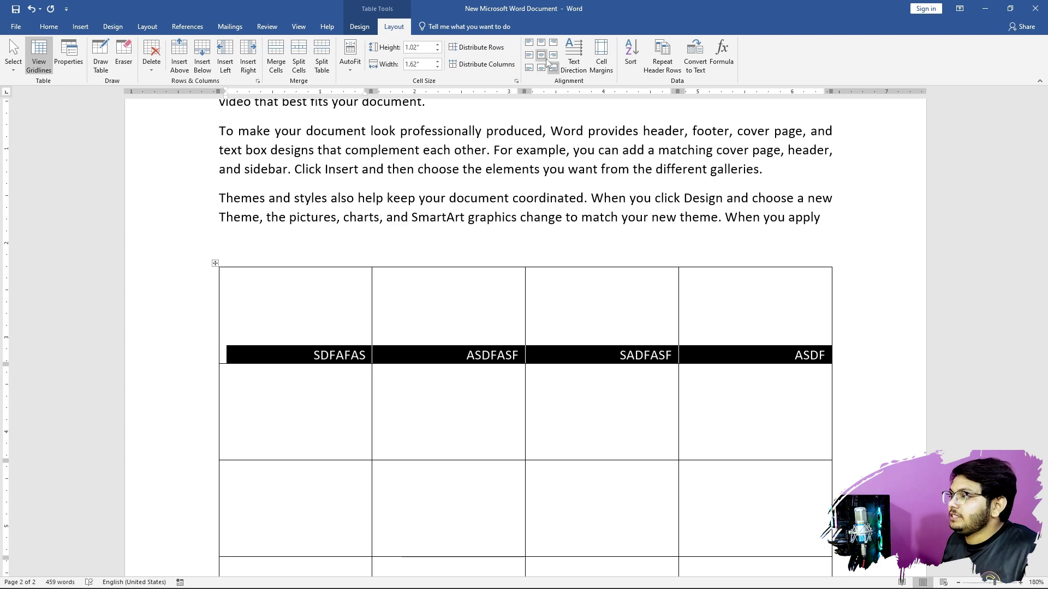
Step: Shrink the whole table to cells about 0.59" high and 1.47" wide, and enlarge it to about 0.7" by 1.79"
scroll(674, 217, "down", 5)
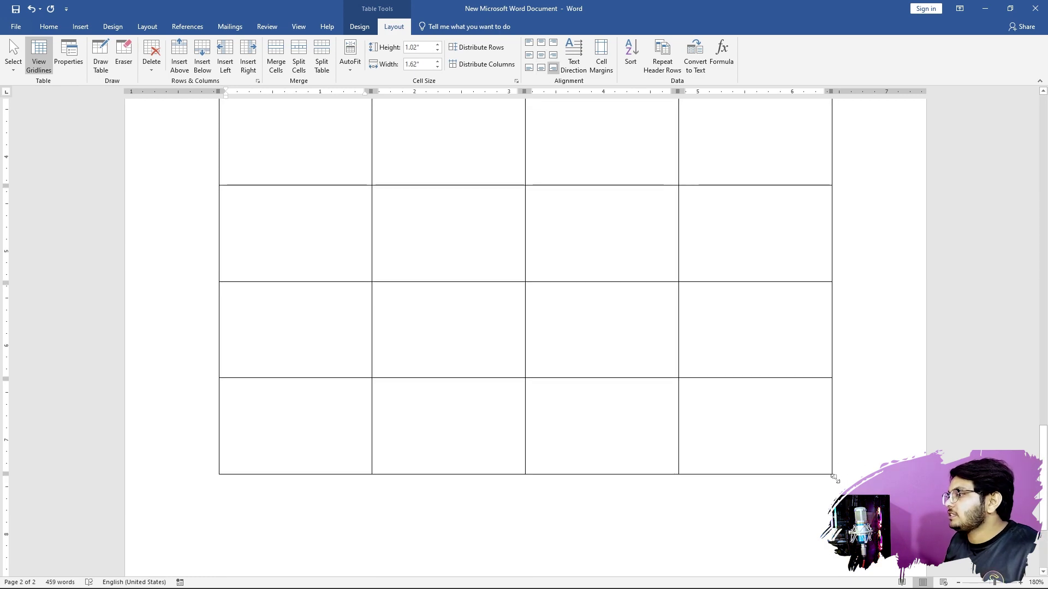
left_click_drag(835, 479, 775, 352)
scroll(764, 328, "up", 4)
scroll(785, 494, "down", 2)
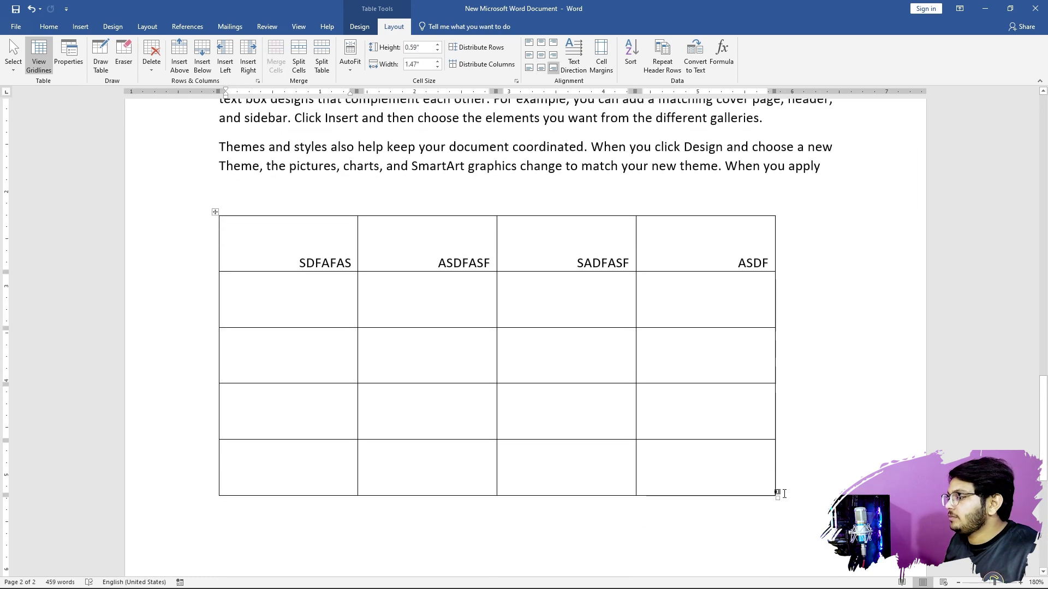
left_click_drag(779, 501, 892, 552)
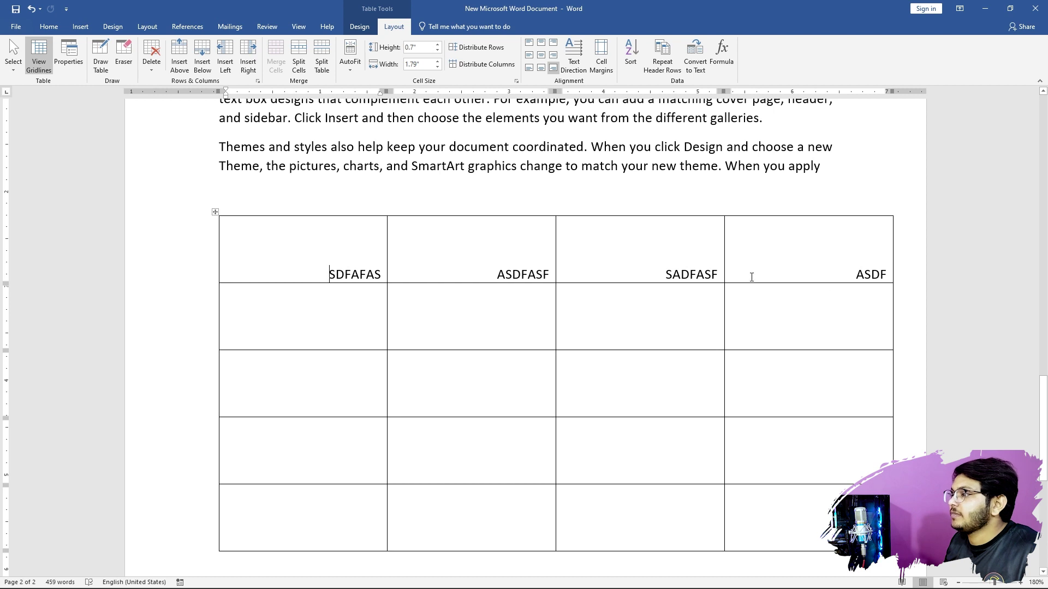
Step: Align the first row's text bottom left and shrink the whole table to cells about 0.69" high and 1.59" wide
left_click_drag(793, 271, 306, 274)
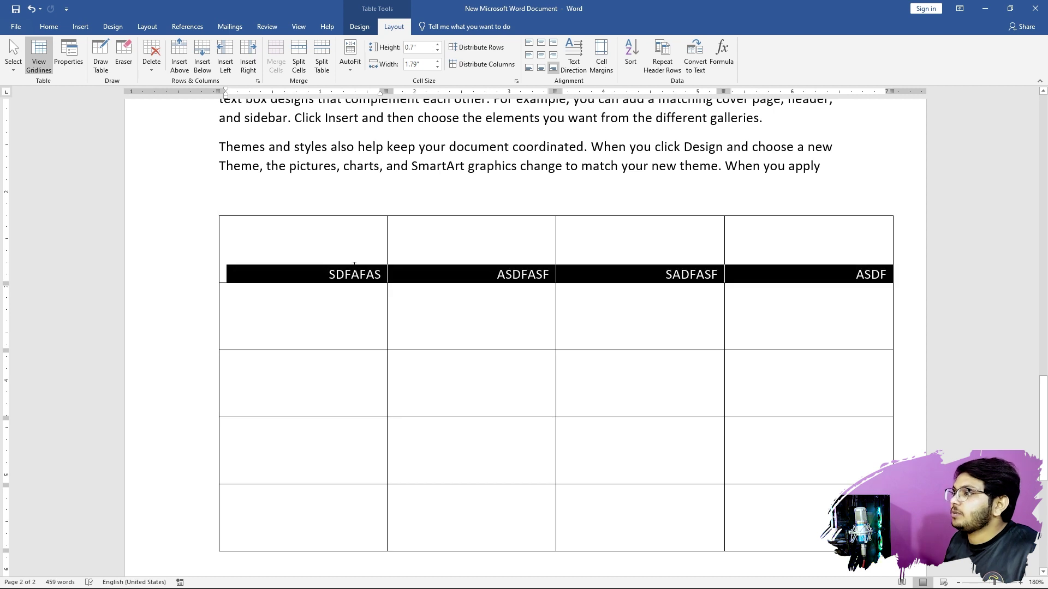
left_click(529, 67)
scroll(849, 451, "down", 2)
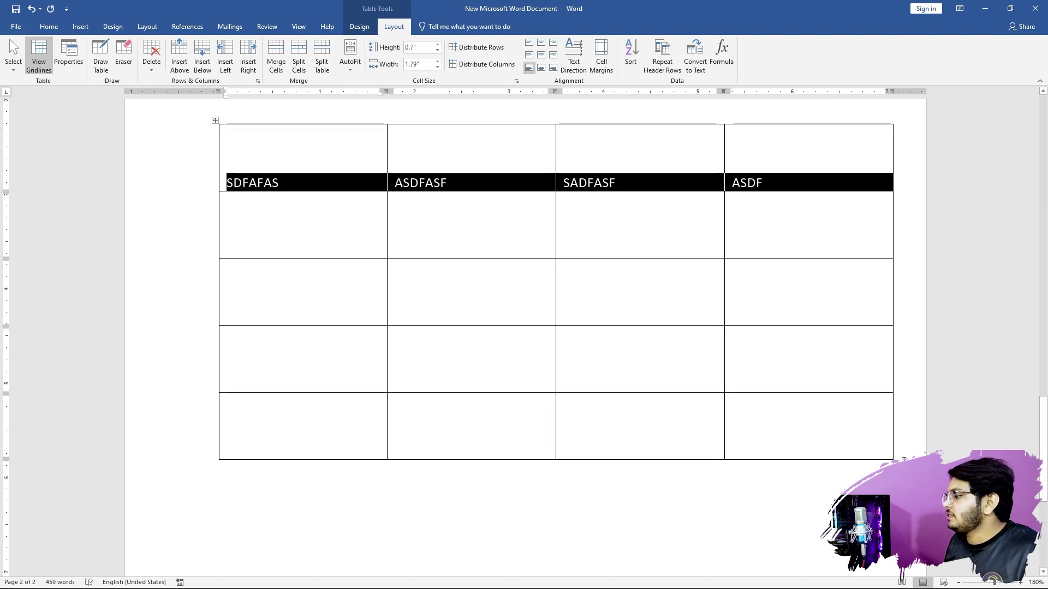
left_click_drag(892, 460, 820, 453)
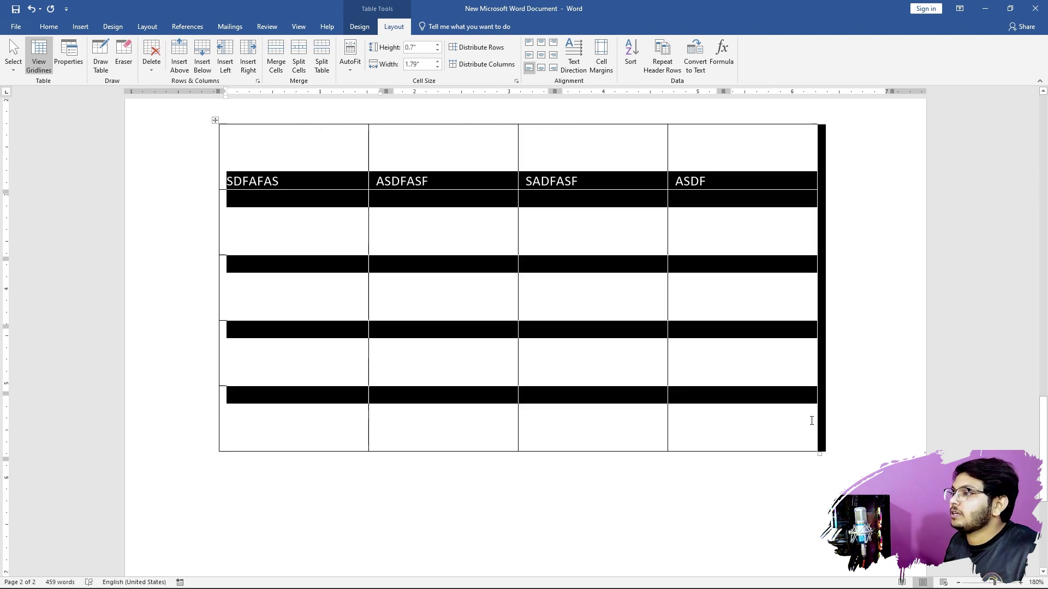
Step: Center the first row's text both ways and resize the whole table to cells about 0.78" high and 1.5" wide
left_click_drag(757, 136, 317, 141)
left_click(541, 55)
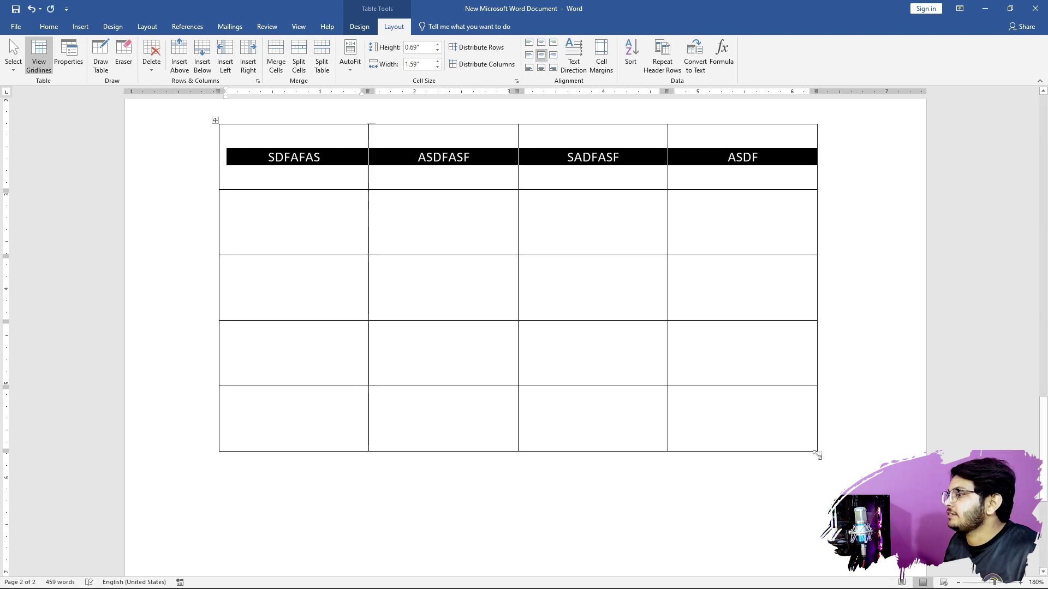
left_click_drag(817, 455, 793, 481)
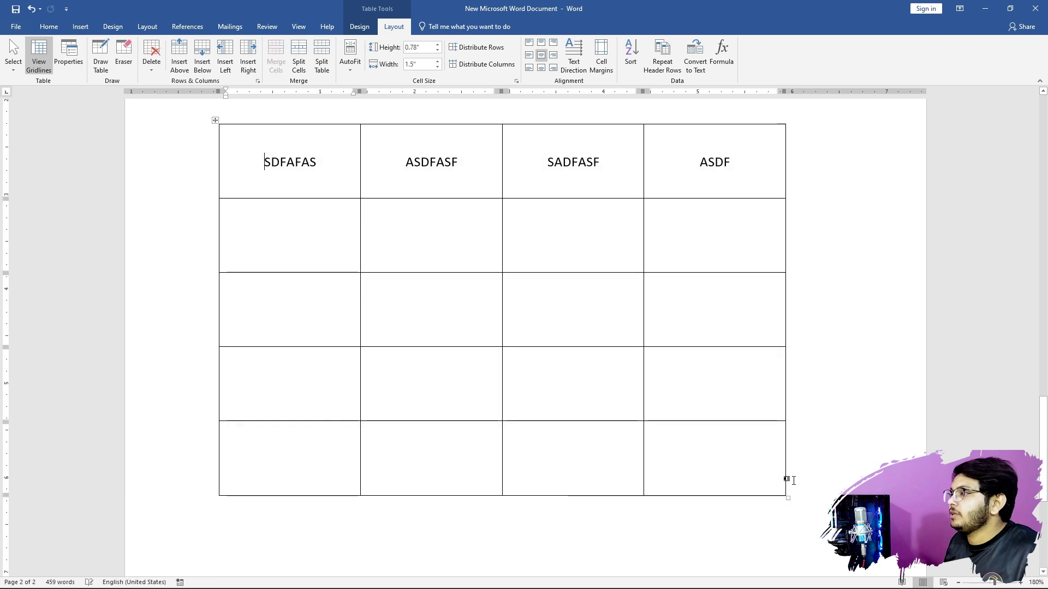
Step: Cycle the text direction of the table's first row through its vertical orientations and back to horizontal
scroll(732, 201, "up", 8)
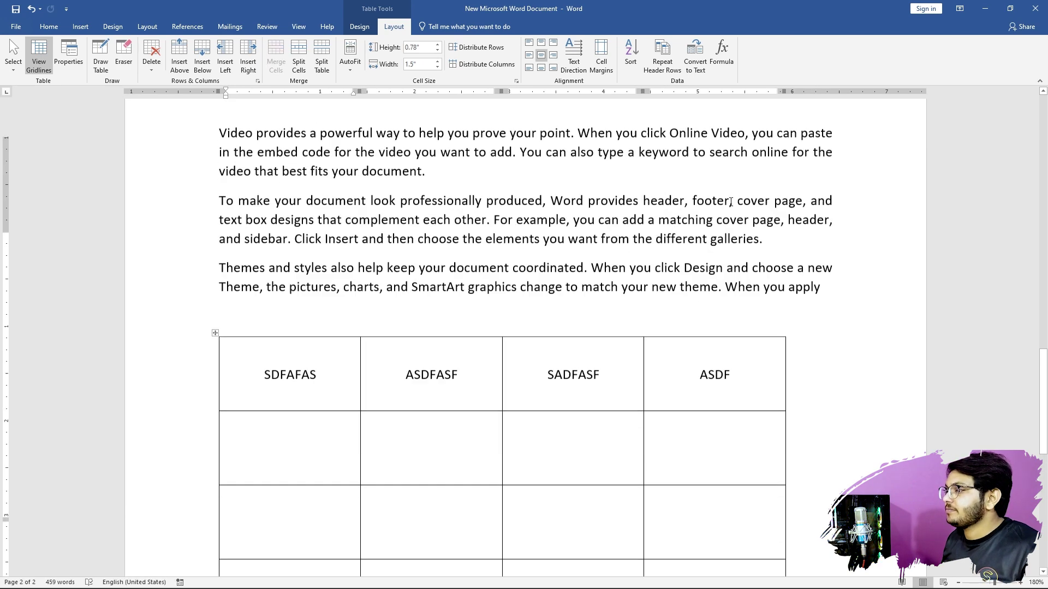
scroll(727, 206, "down", 5)
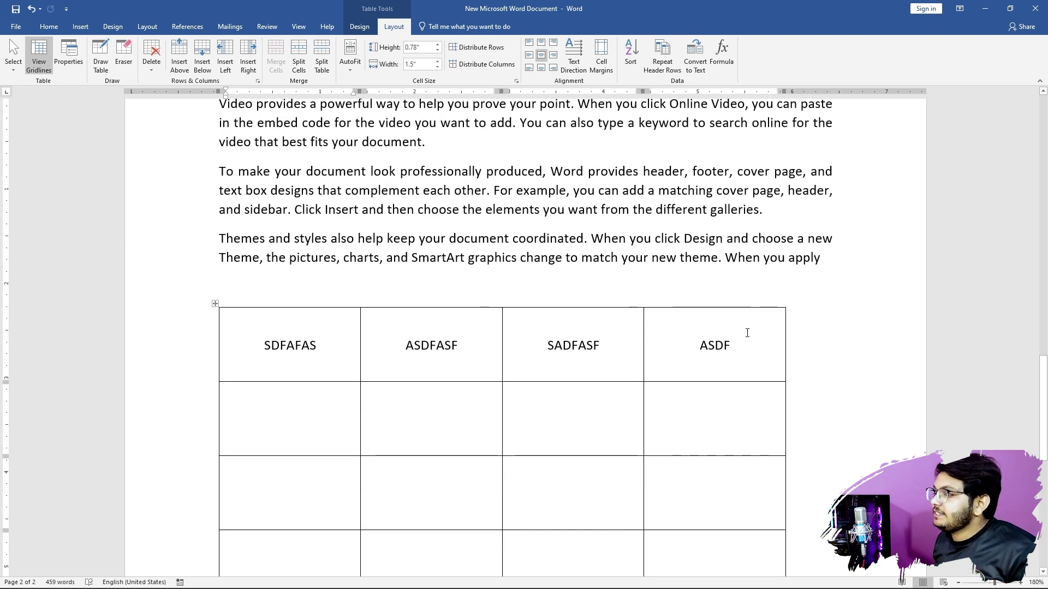
left_click_drag(747, 332, 251, 339)
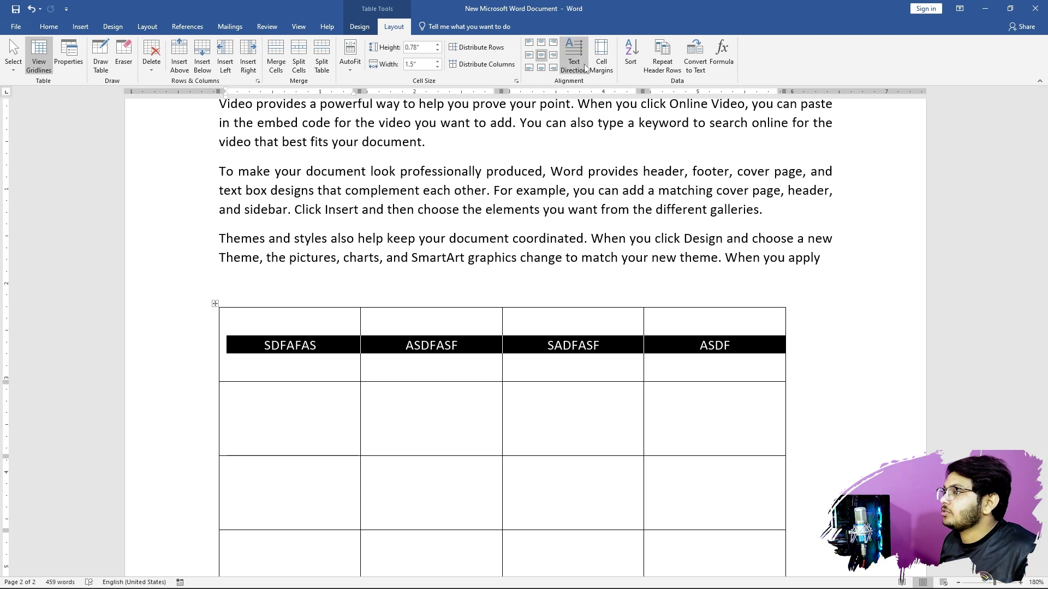
left_click(582, 55)
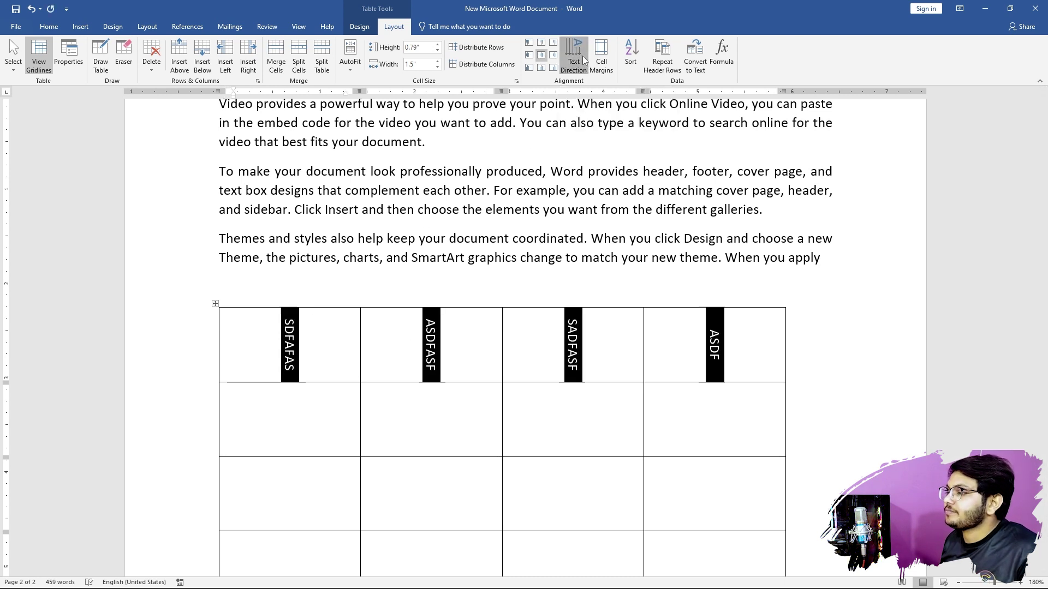
left_click(585, 54)
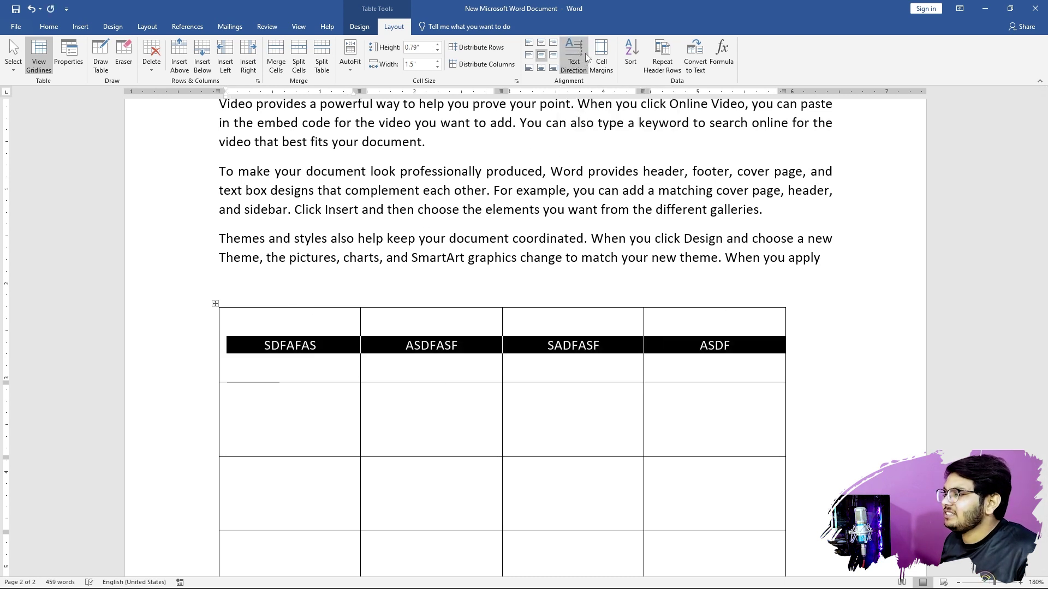
left_click(586, 55)
left_click(586, 54)
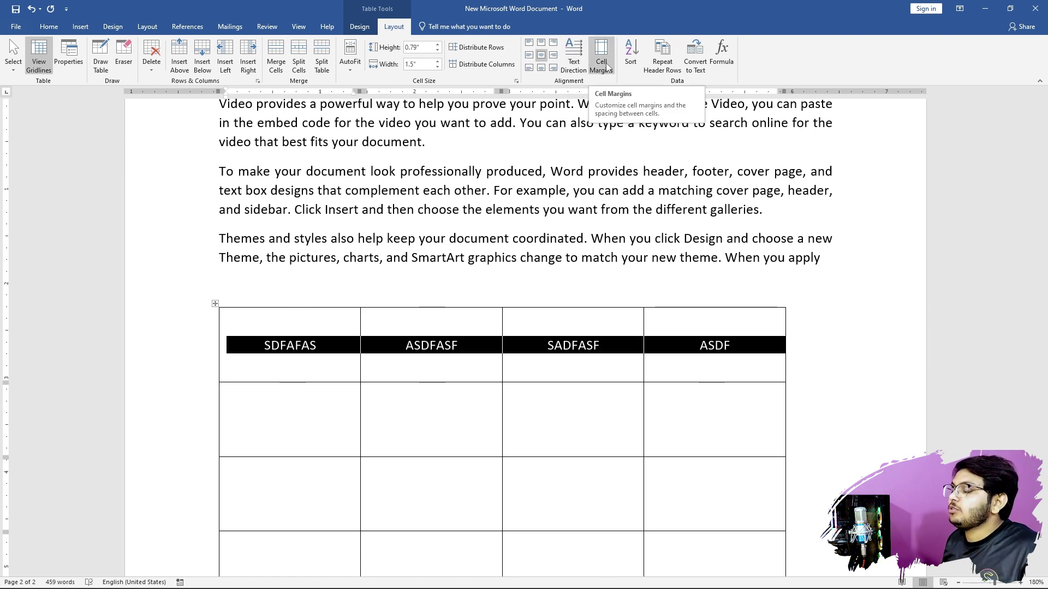
Step: Shrink the whole table to rows about 0.16" high and columns about 0.7" wide, fitting closely around the first row's text
scroll(731, 370, "down", 3)
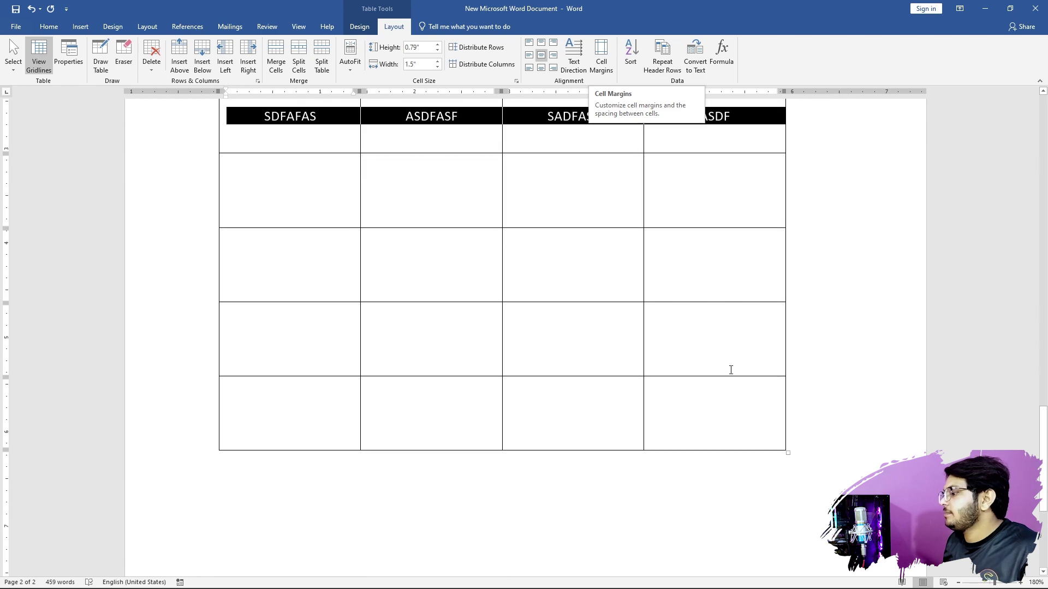
left_click_drag(789, 454, 525, 149)
scroll(519, 423, "up", 3)
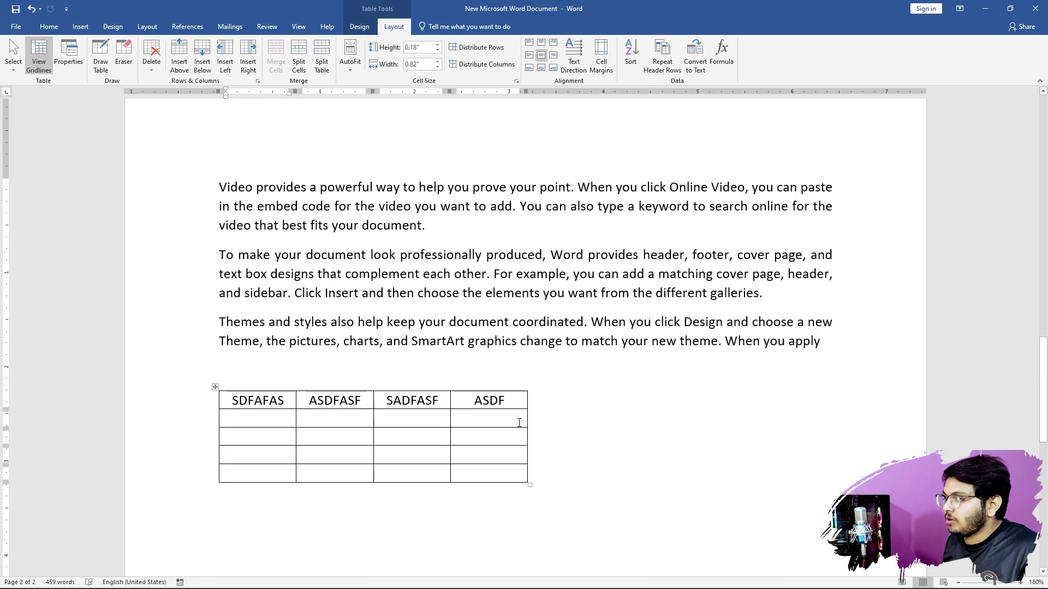
left_click_drag(527, 490, 464, 486)
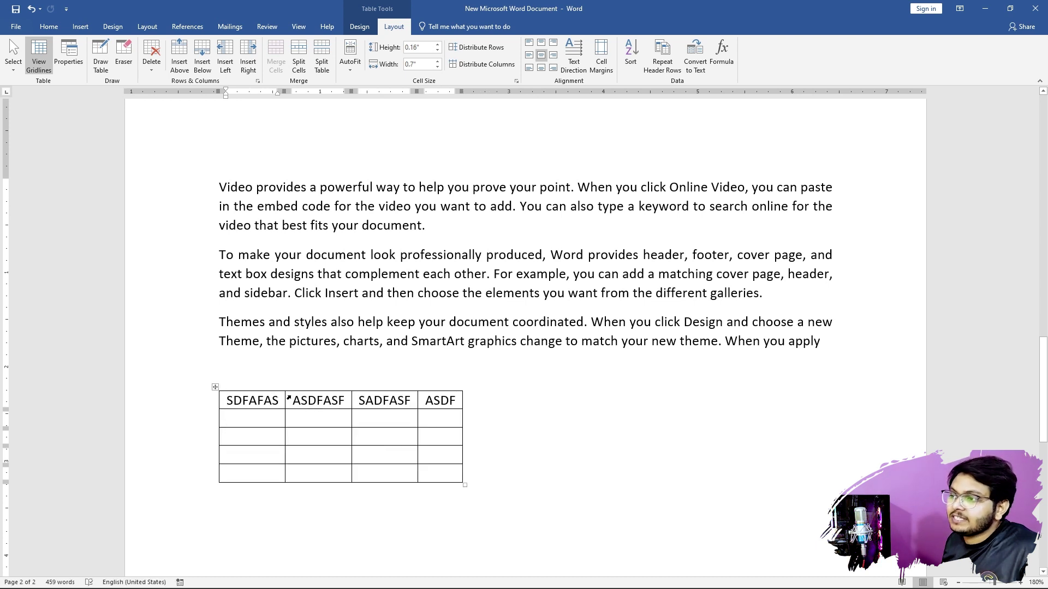
scroll(153, 282, "down", 4)
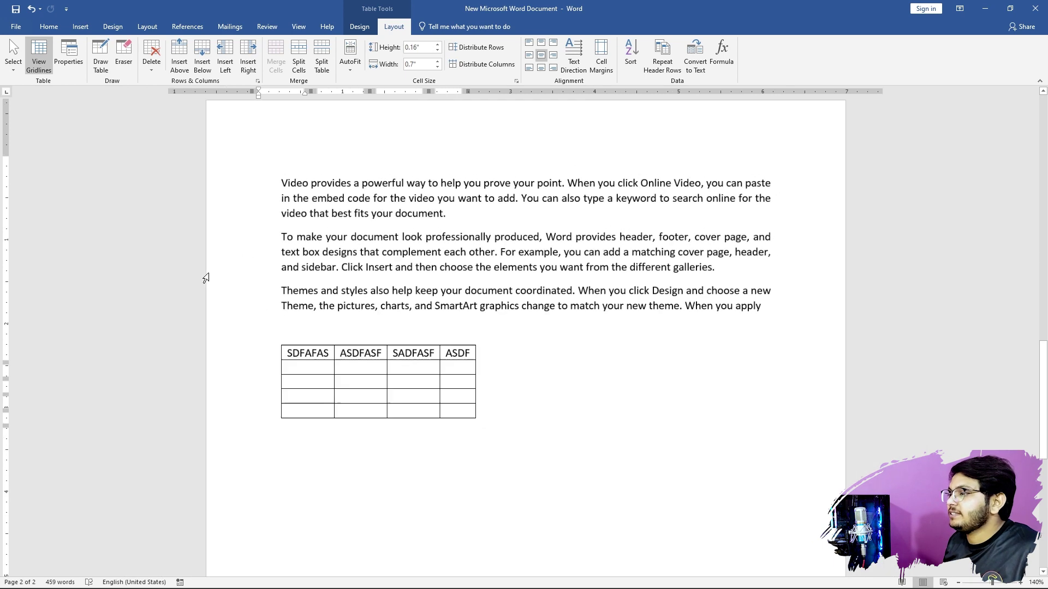